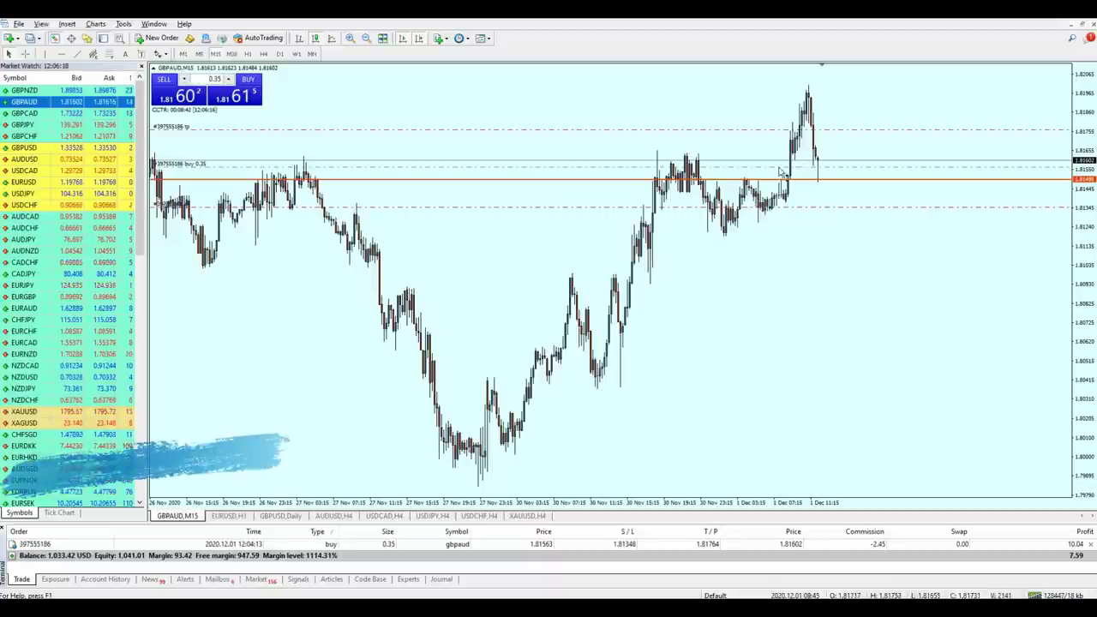
Step: Compare the GBPAUD chart on the M15 and H1 timeframes, ending on H1
left_click(248, 53)
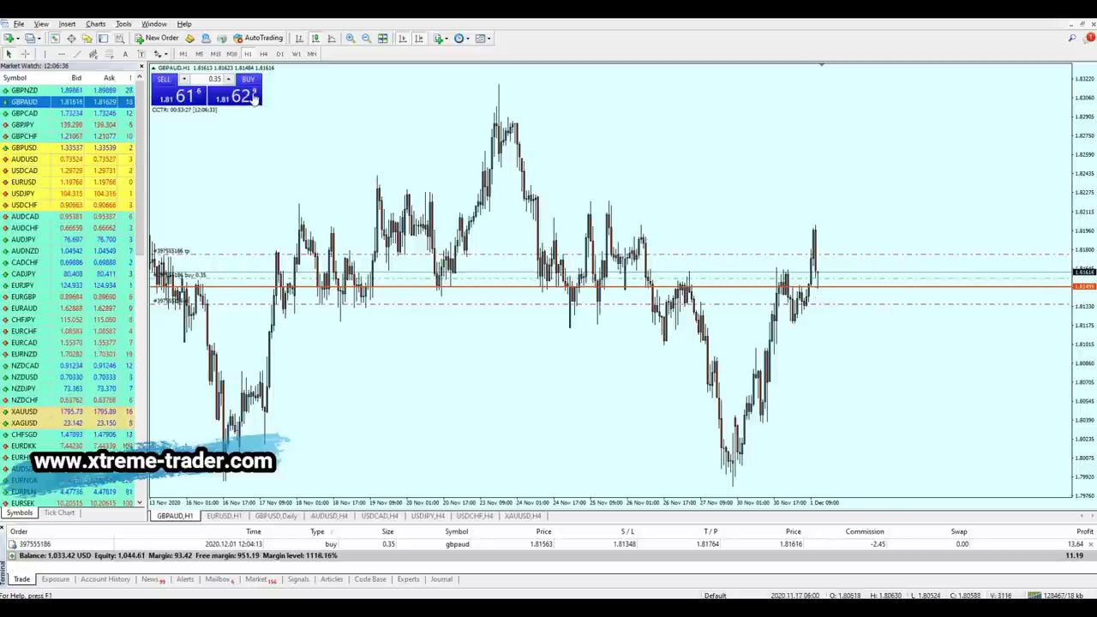
left_click(214, 53)
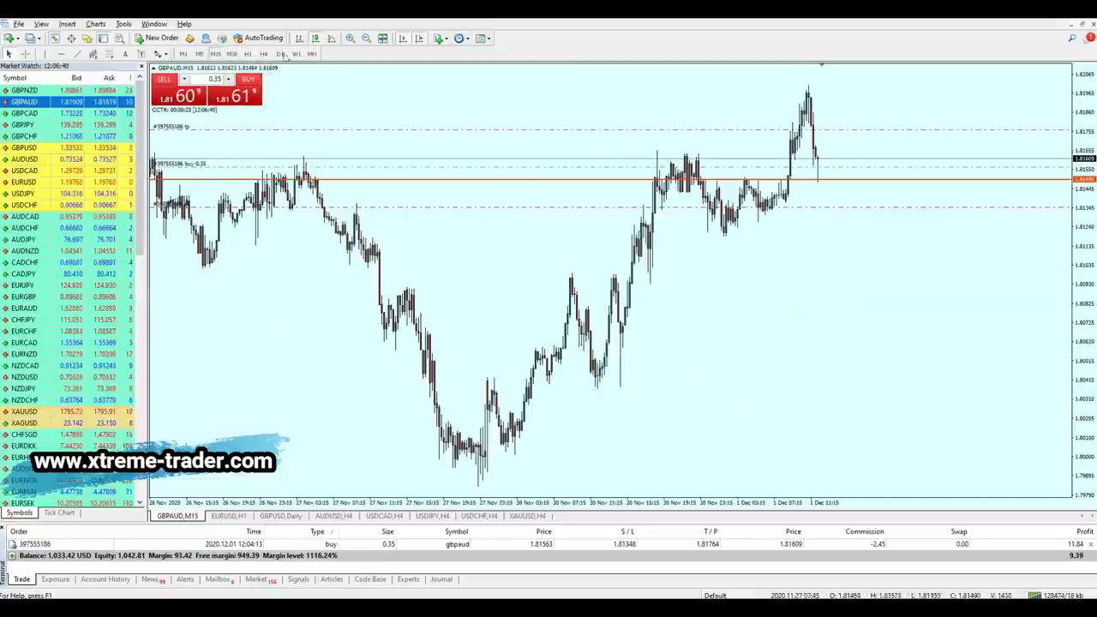
left_click(248, 53)
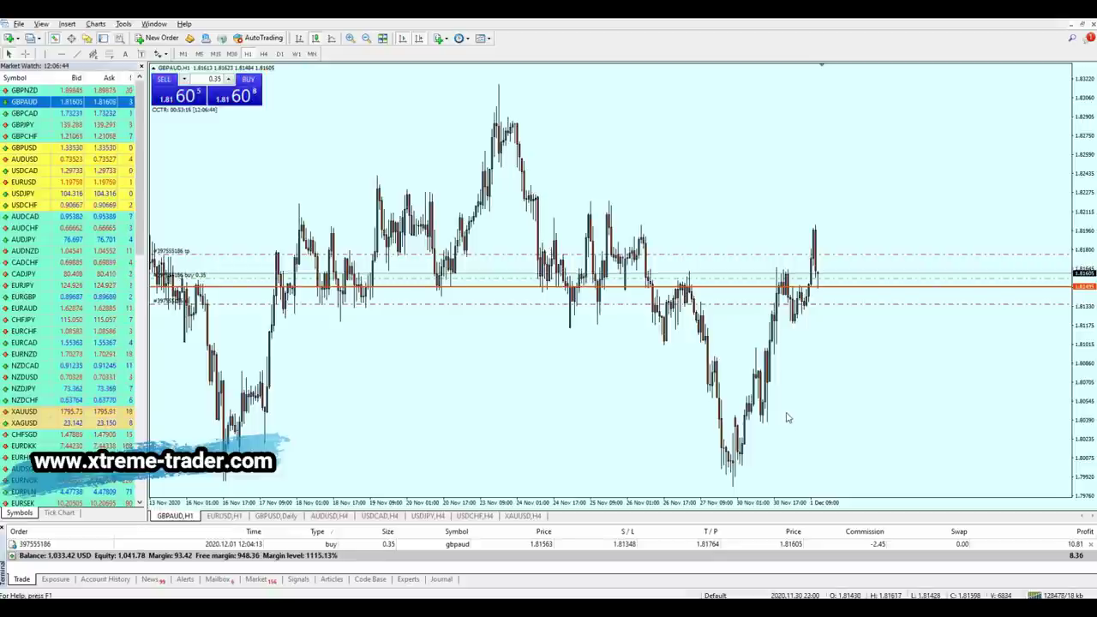
Step: Open Epic Pen over the H1 chart and activate its freehand pen
key("super")
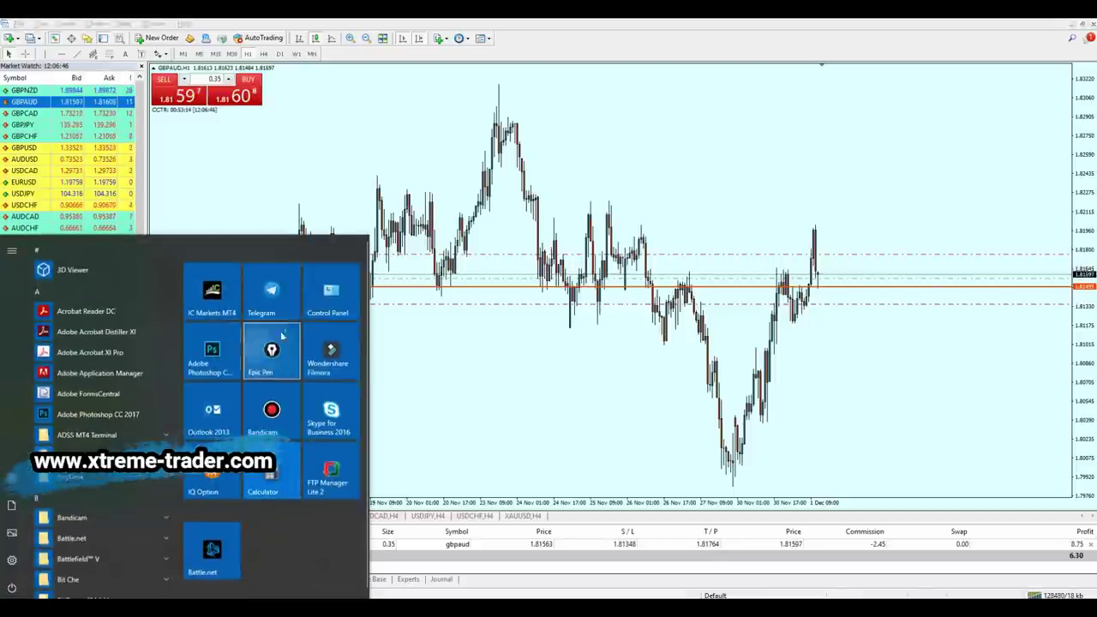
left_click(269, 344)
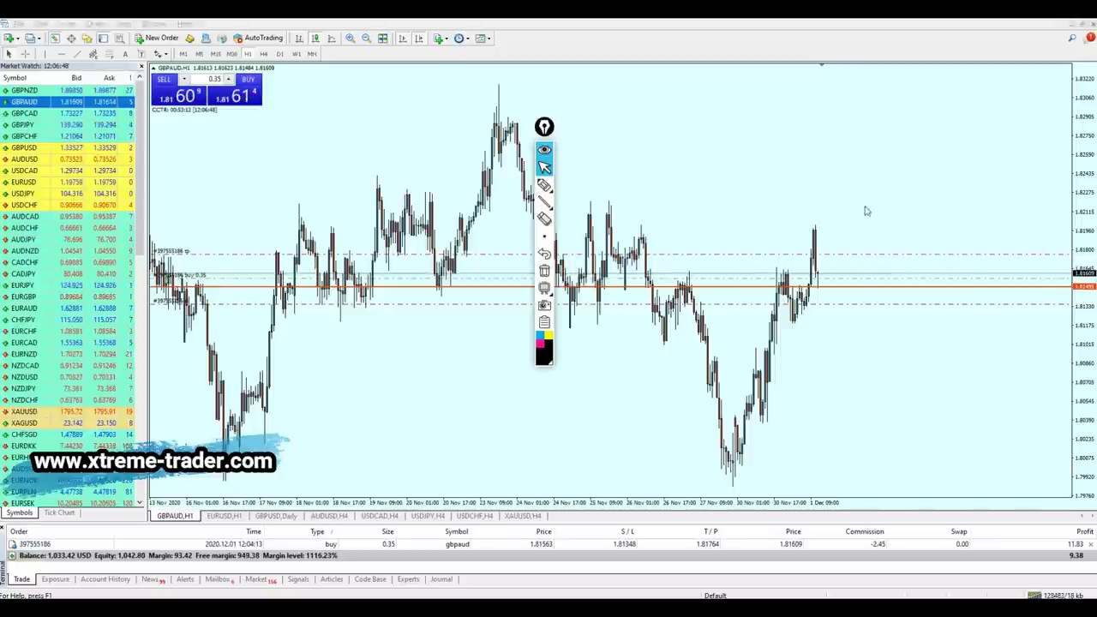
left_click(1051, 169)
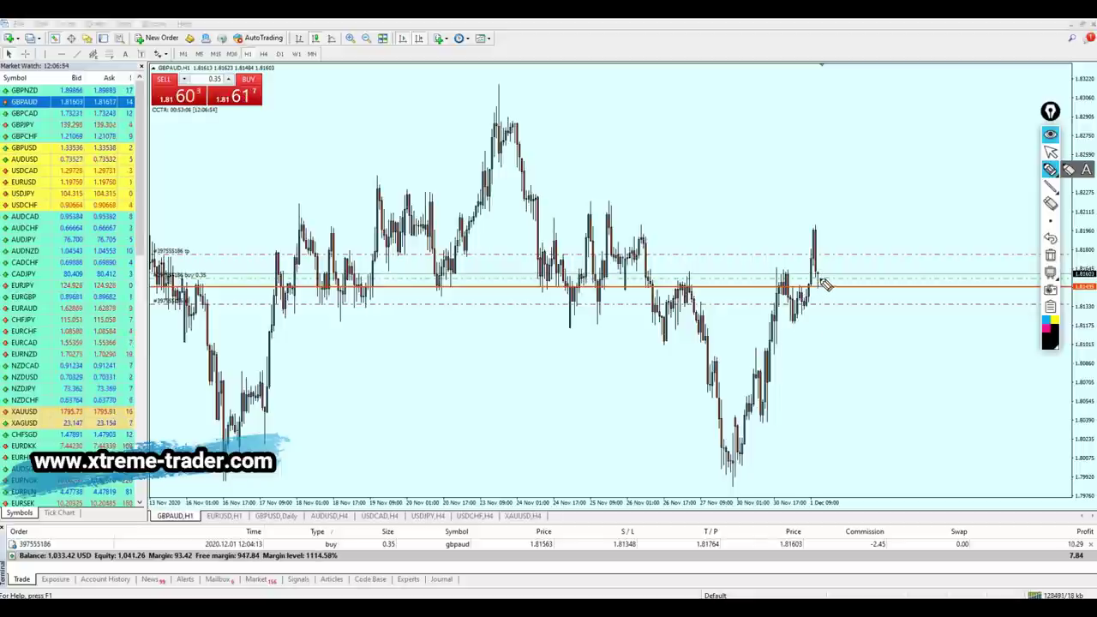
Step: Circle the two recent highs at the orange line, draw a line up to the retest candle, and clear these markings
mouse_move(693, 290)
left_mouse_down()
mouse_move(698, 273)
mouse_move(683, 285)
left_mouse_up()
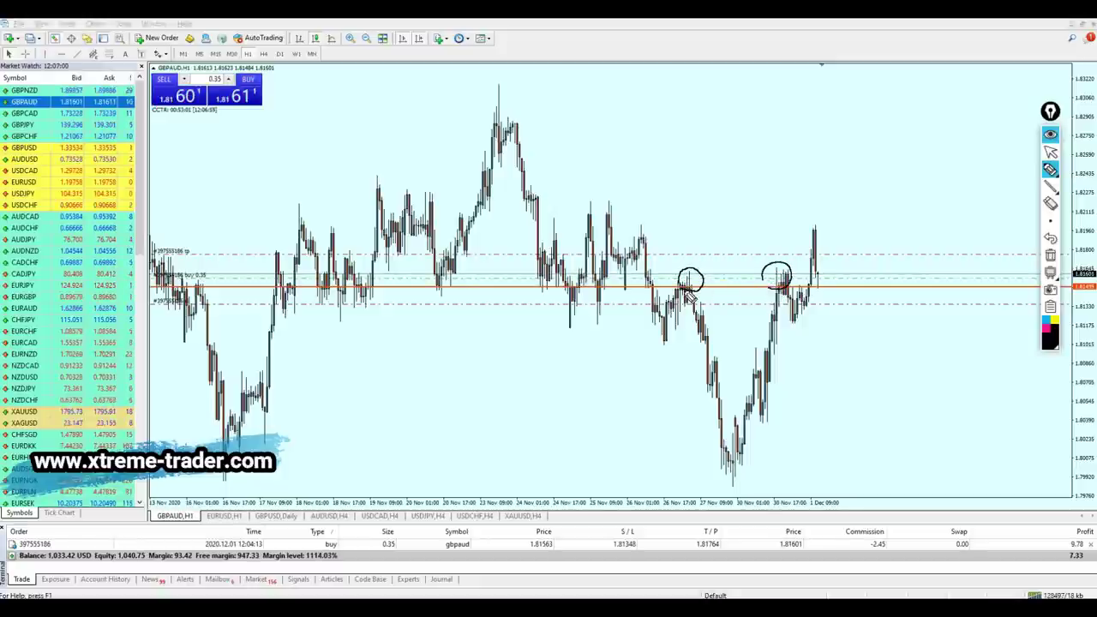
left_click_drag(838, 340, 820, 294)
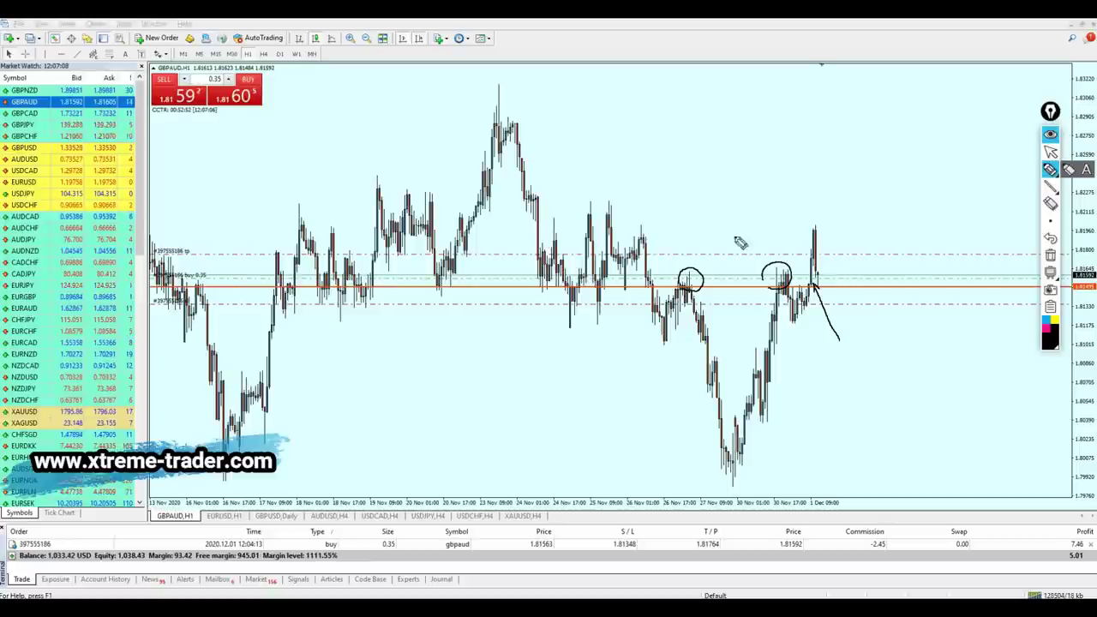
left_click(1051, 255)
Step: Sketch horizontal levels across the recent highs with the breakout and pullback path between them, and clear the sketch
left_click_drag(1052, 123, 1059, 351)
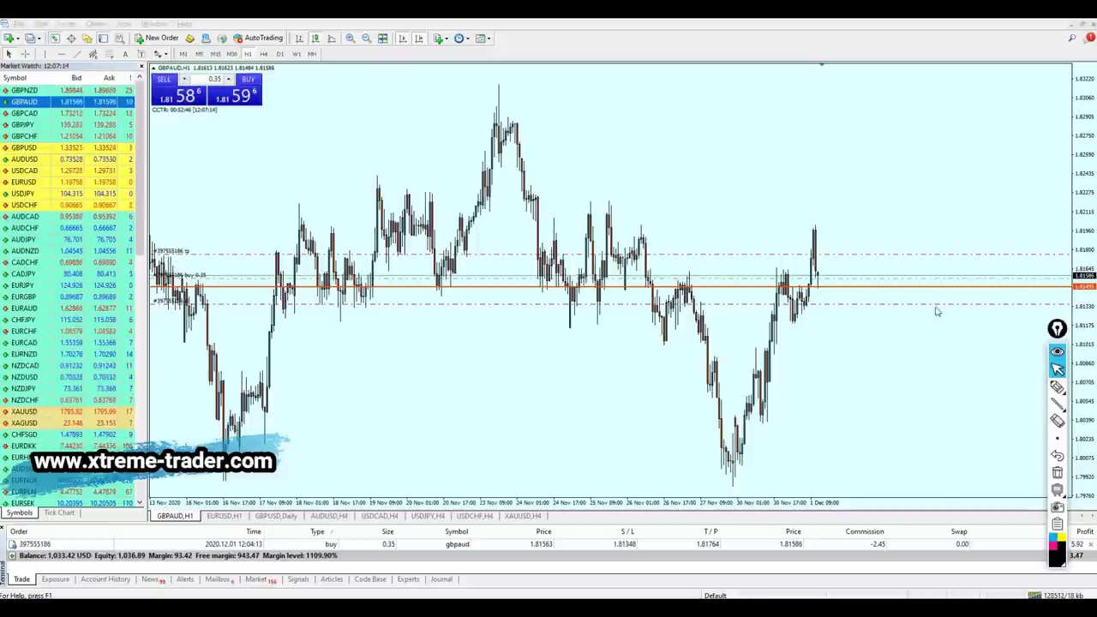
mouse_move(1056, 386)
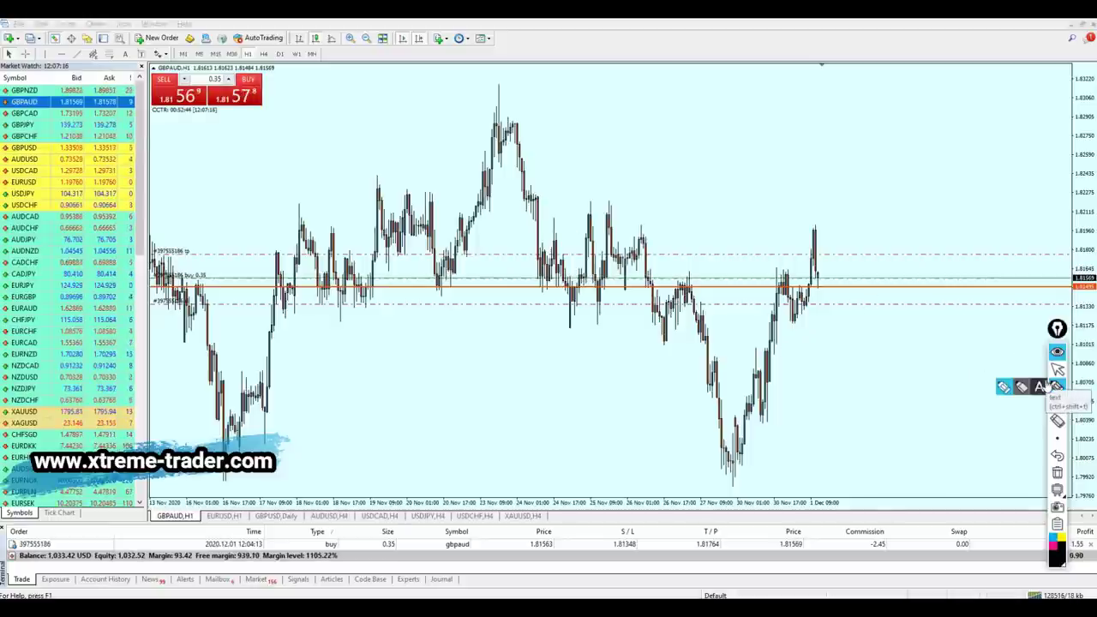
left_click(1049, 388)
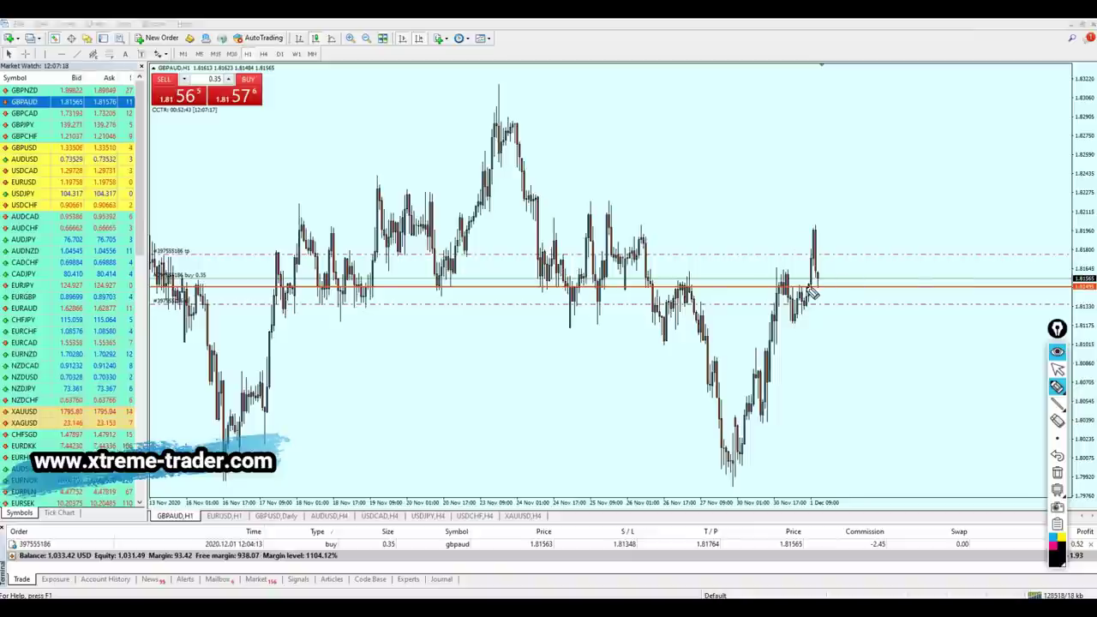
left_click_drag(674, 272, 812, 267)
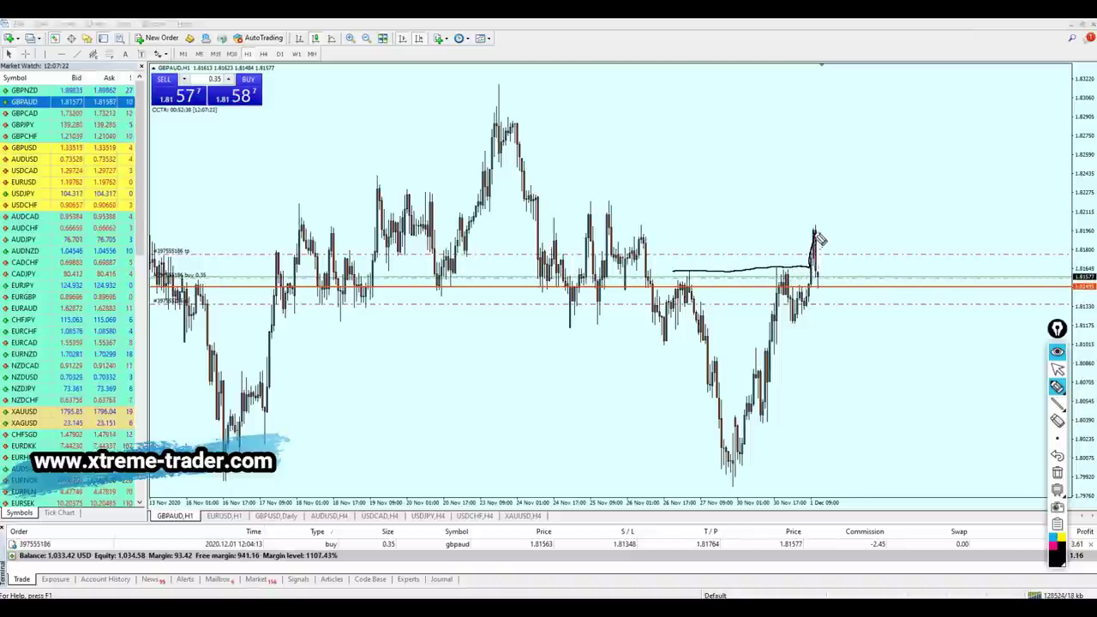
mouse_move(619, 226)
left_mouse_down()
mouse_move(862, 228)
mouse_move(829, 287)
left_mouse_up()
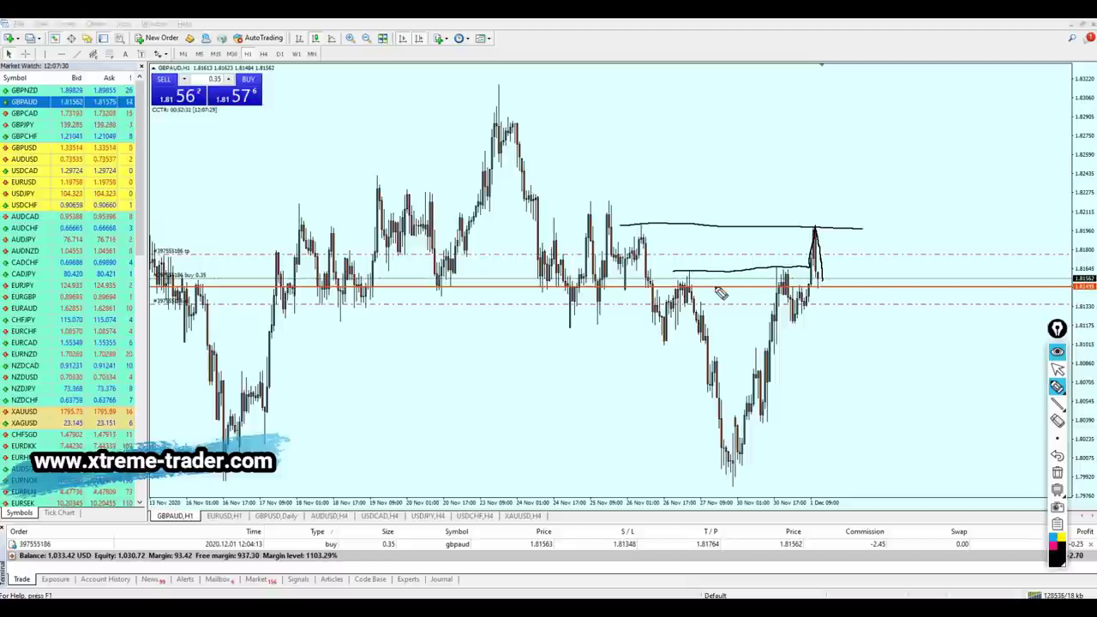
left_click(1057, 368)
left_click(1058, 472)
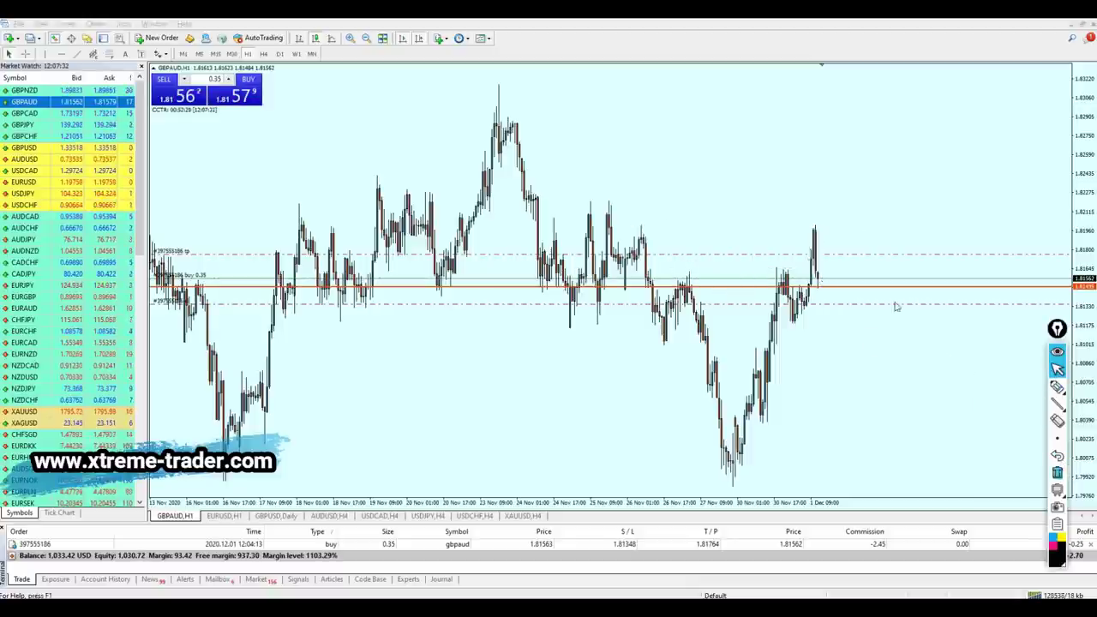
Step: Draw a descending trendline from the 25 November high past the latest candle
left_click(512, 190)
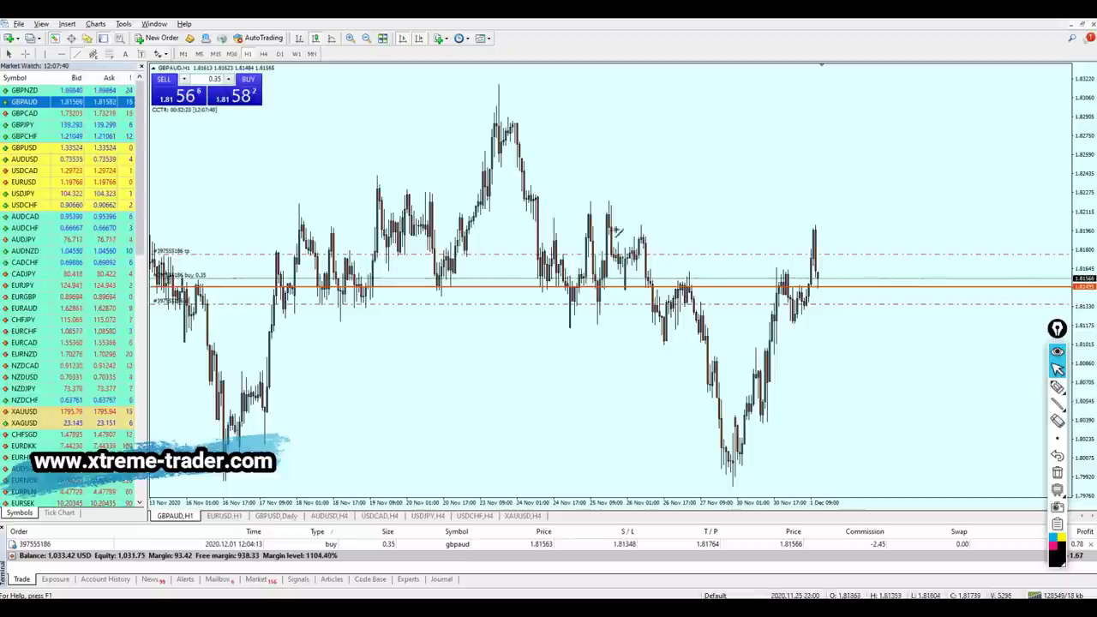
left_click_drag(609, 202, 875, 304)
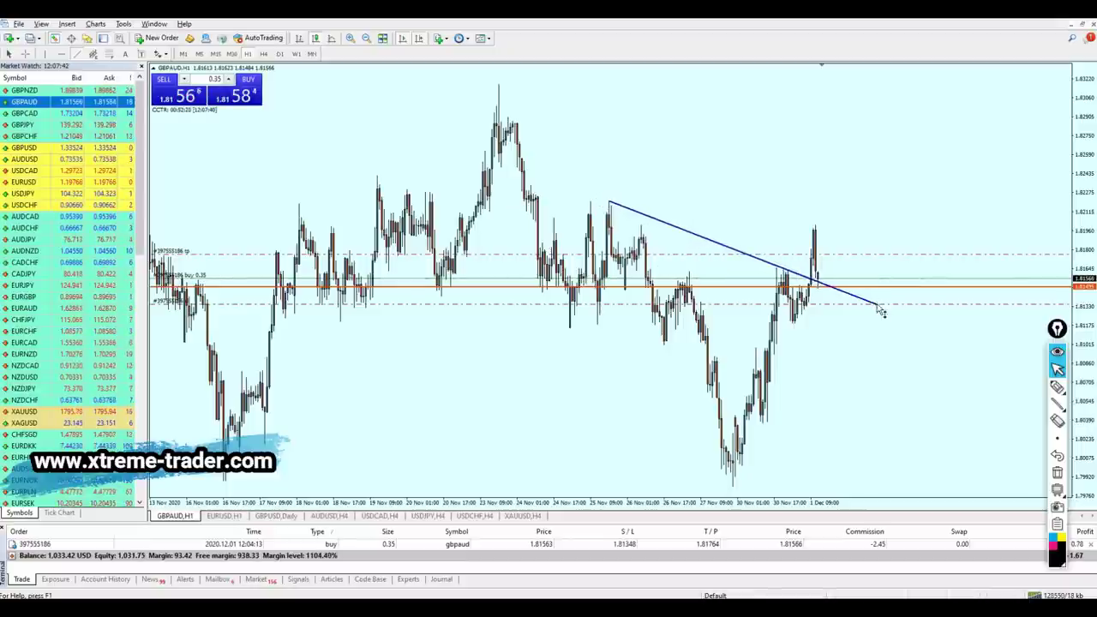
Step: Sketch the breakout, resistance level, pullback to the trendline and an upward arrow in freehand, and clear the sketch
left_click(1057, 387)
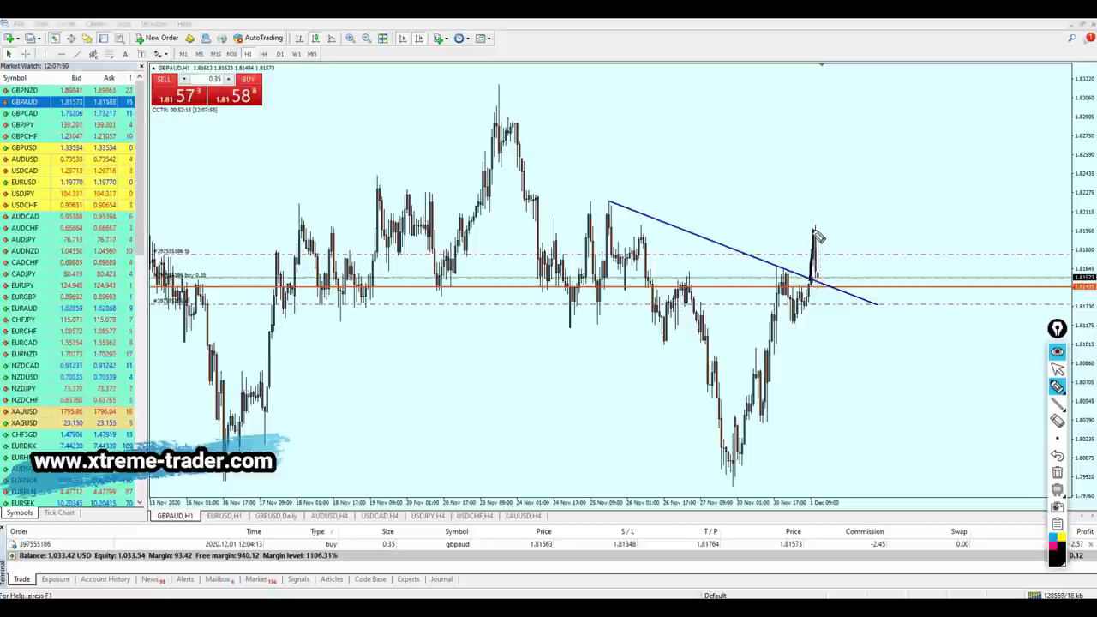
left_click_drag(628, 227, 885, 230)
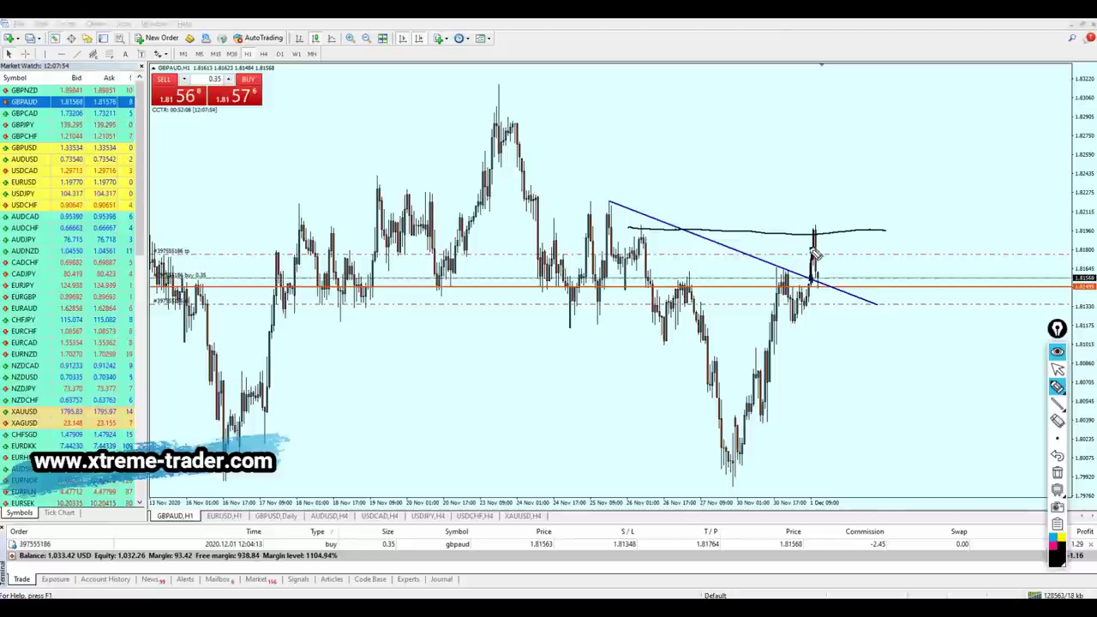
left_click_drag(821, 252, 837, 286)
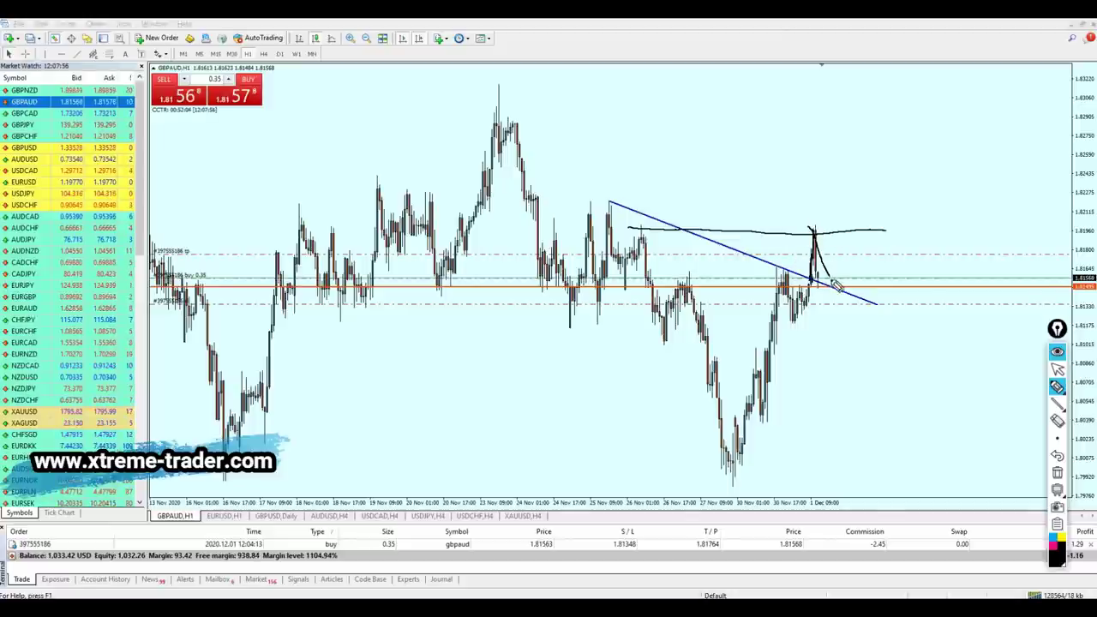
left_click_drag(612, 202, 882, 313)
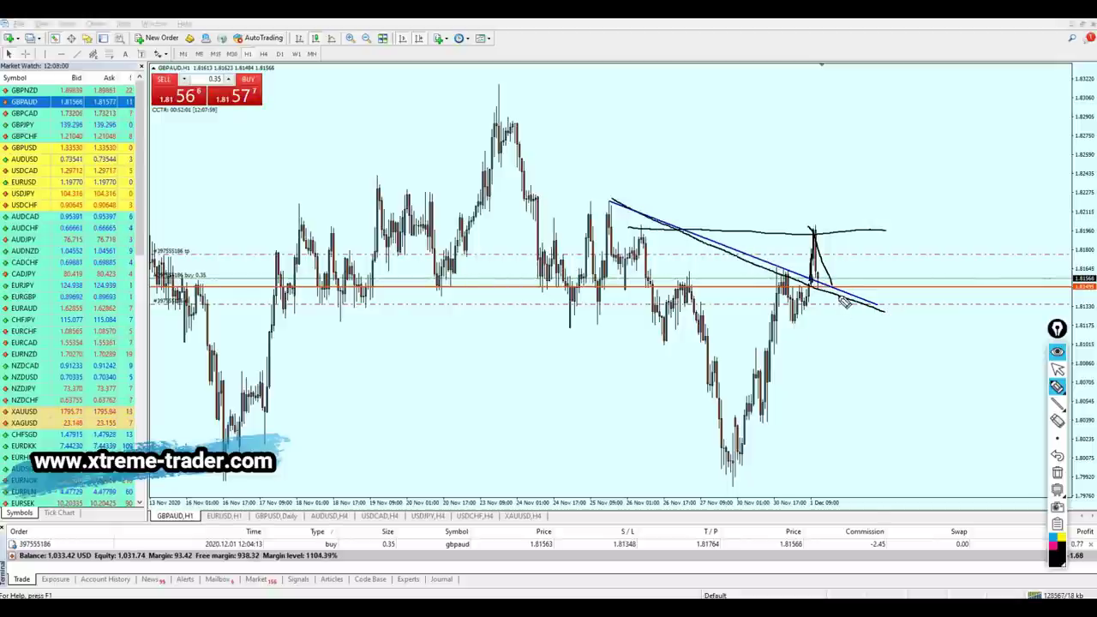
mouse_move(833, 289)
left_mouse_down()
mouse_move(872, 191)
mouse_move(878, 201)
left_mouse_up()
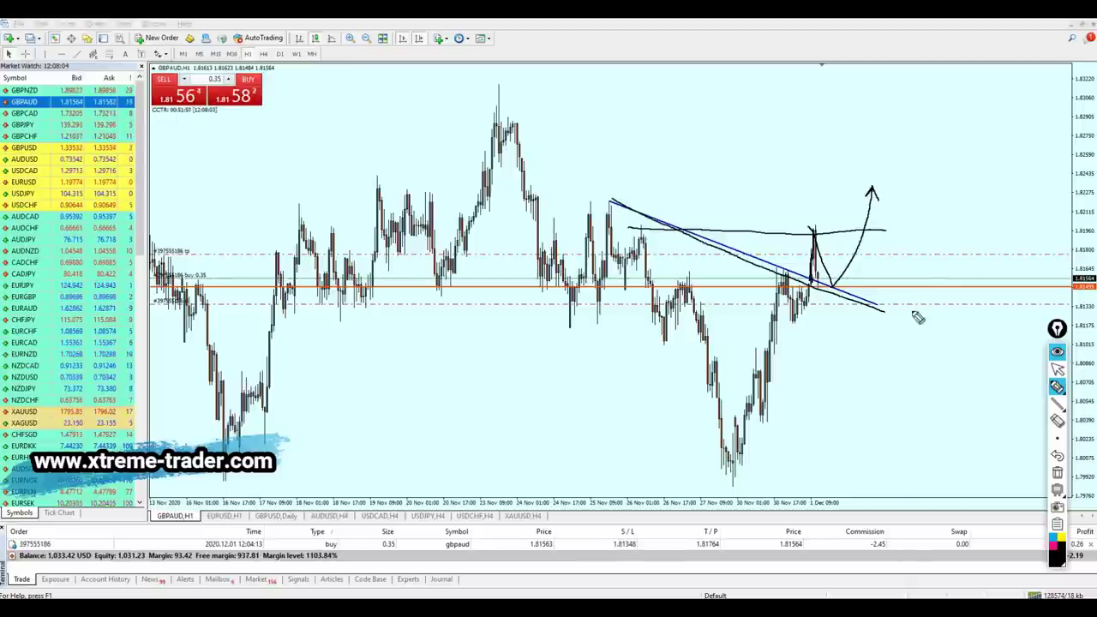
left_click(1058, 473)
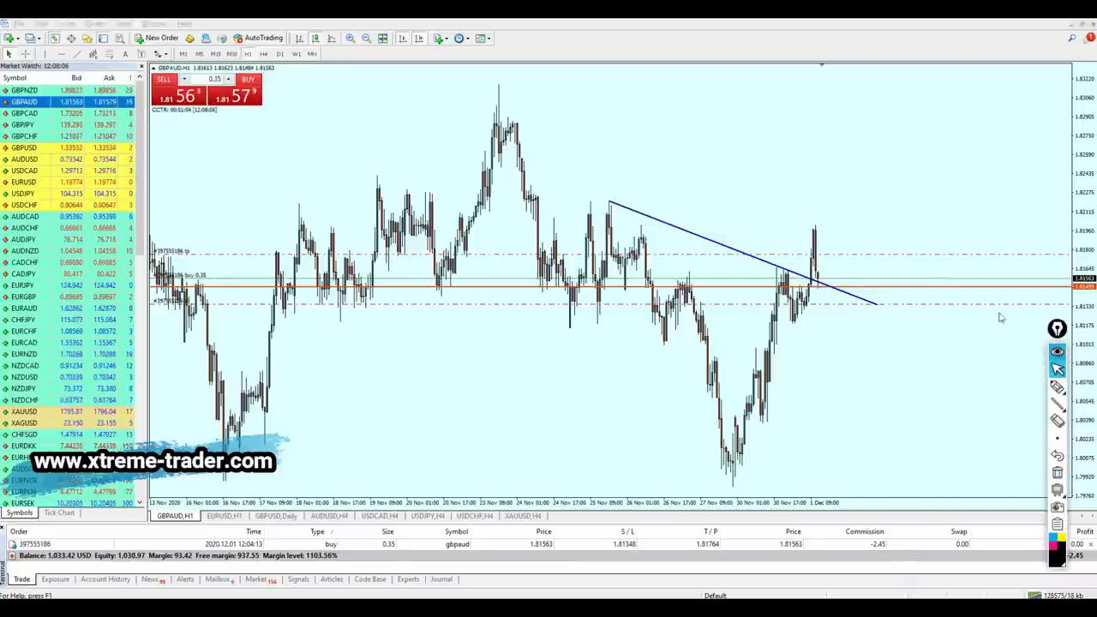
Step: Delete the descending trendline and raise the orange horizontal line to about 1.8162, across the two recent highs
double_click(710, 245)
key("Delete")
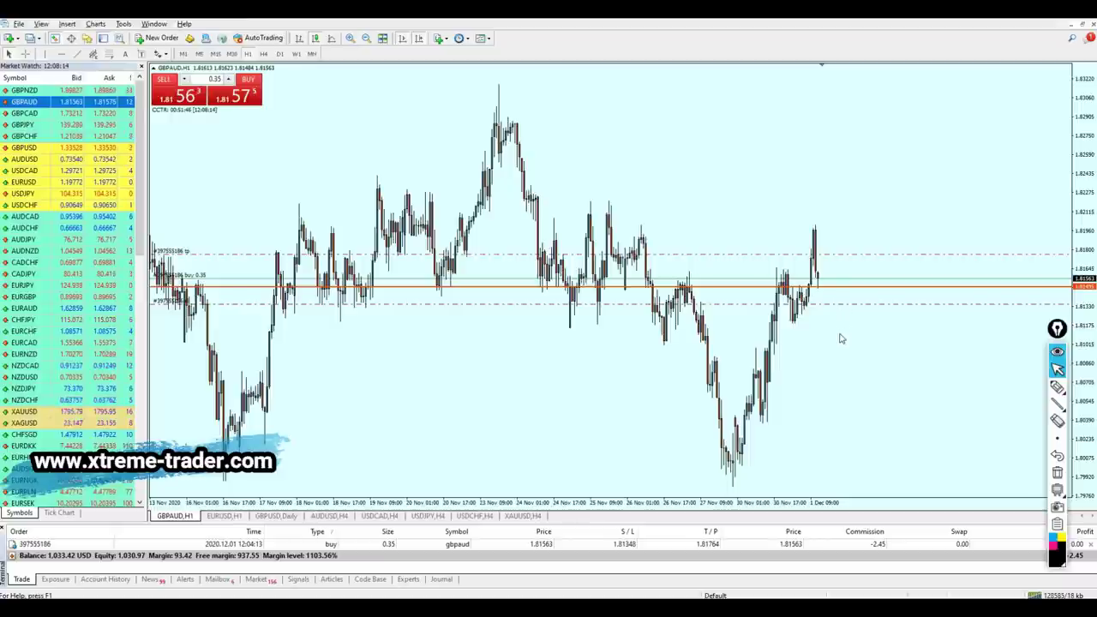
left_click_drag(1058, 331, 1050, 164)
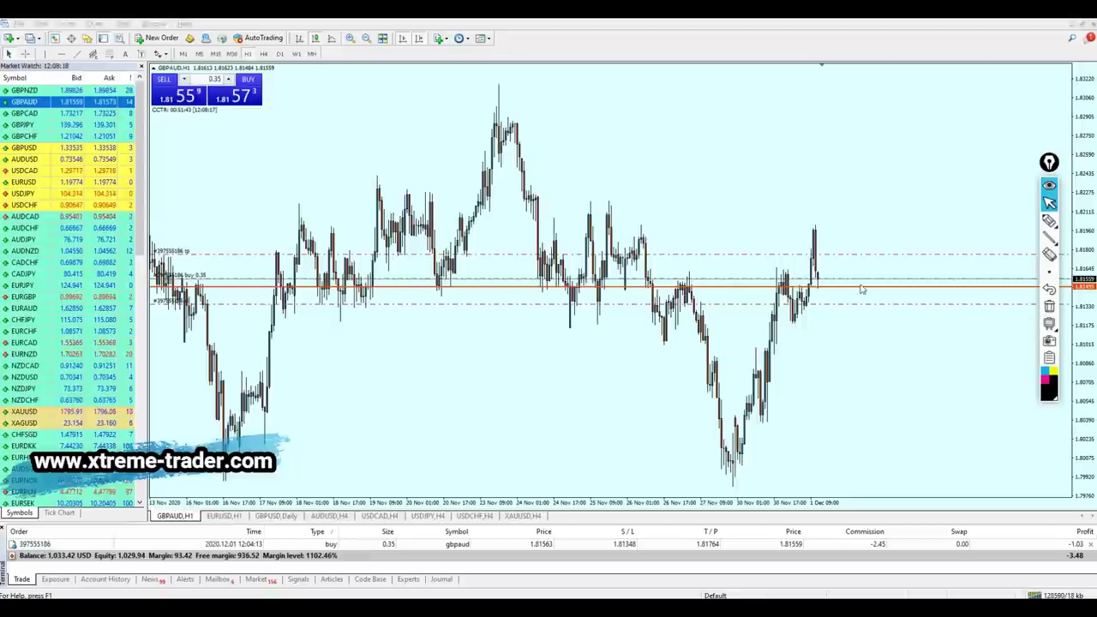
left_click_drag(818, 291, 728, 276)
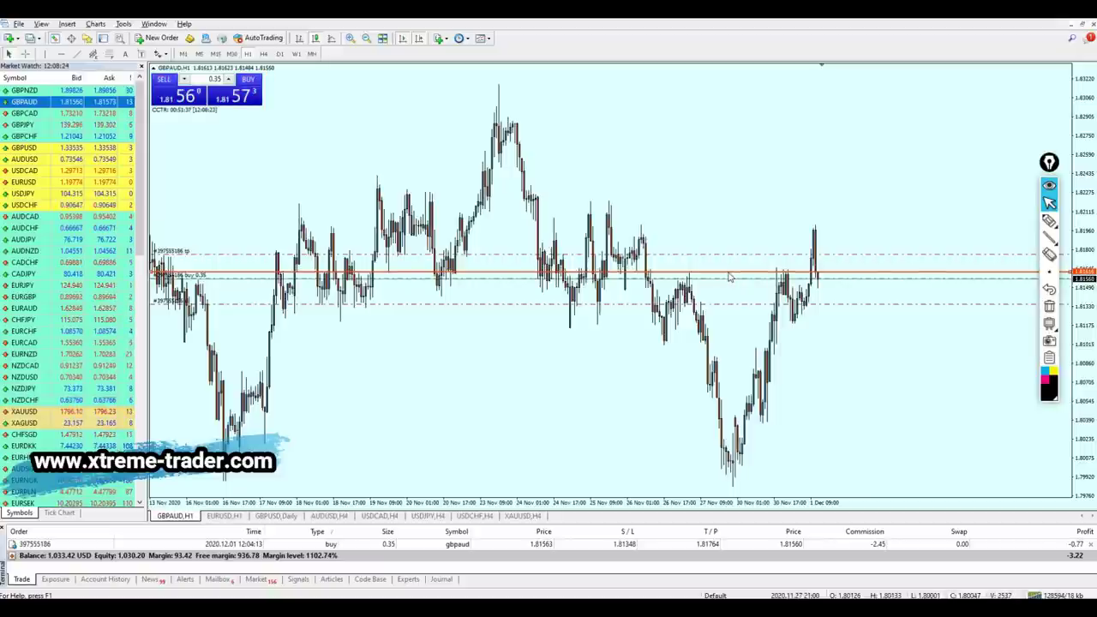
Step: Circle the three touches on the orange line, write an underlined "Buy" beside them, trace the level, and clear the annotations
left_click(1049, 220)
left_click_drag(713, 273, 818, 279)
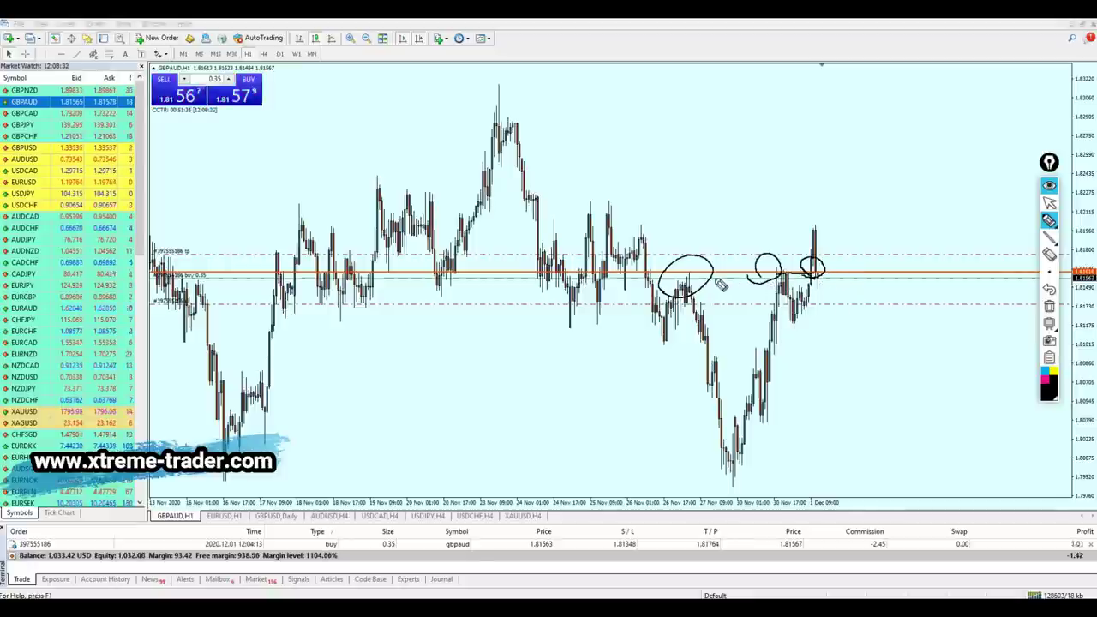
mouse_move(841, 229)
left_mouse_down()
mouse_move(876, 285)
mouse_move(906, 253)
mouse_move(979, 250)
left_mouse_up()
left_click_drag(876, 313, 964, 276)
left_click_drag(878, 330, 977, 287)
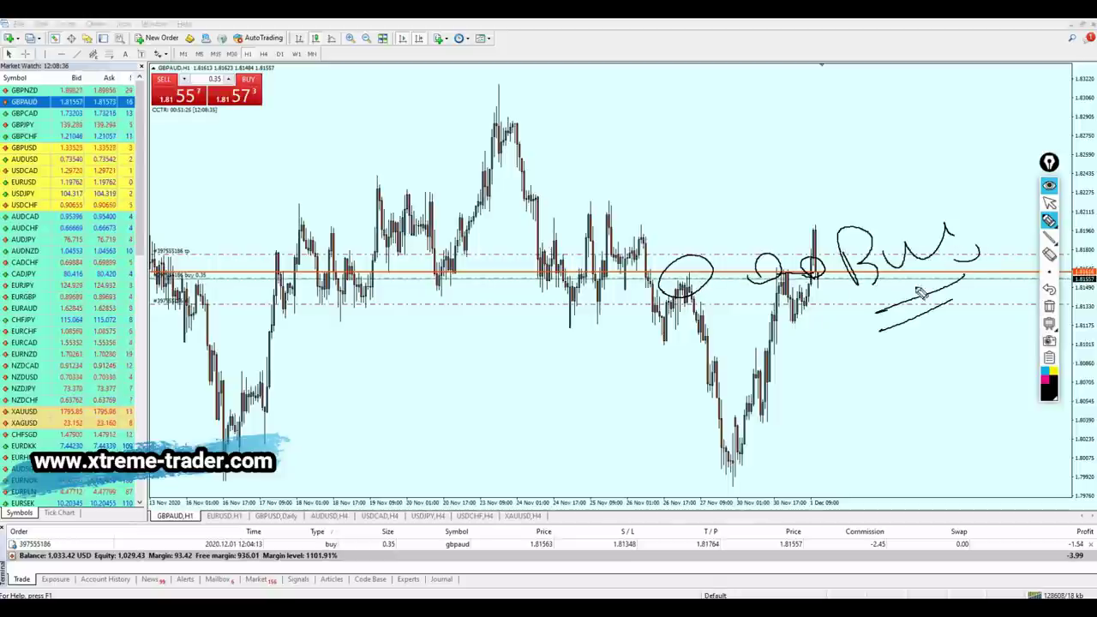
left_click_drag(646, 268, 829, 271)
left_click(1048, 203)
left_click(1048, 306)
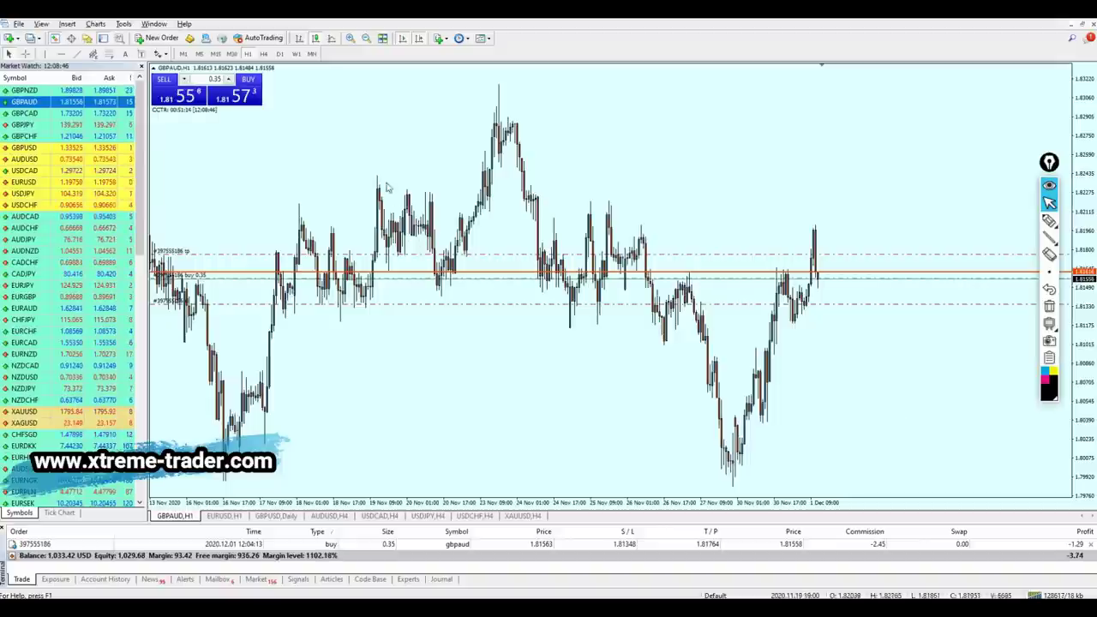
Step: Switch the GBPAUD chart to M15, checking M5 briefly, and zoom in on the latest candles
left_click(215, 53)
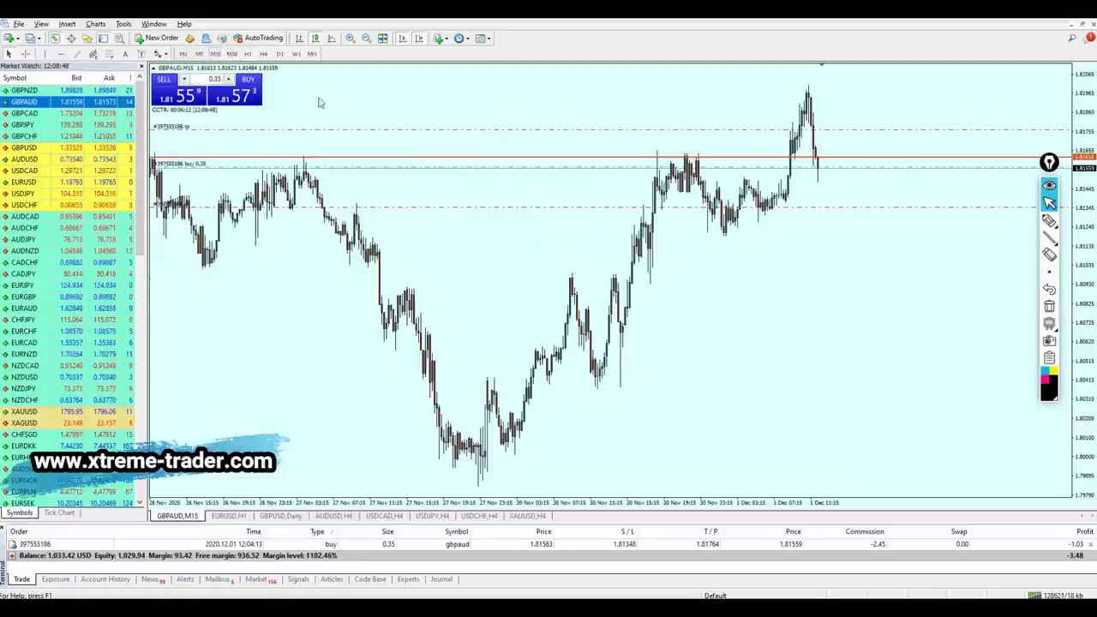
left_click(198, 53)
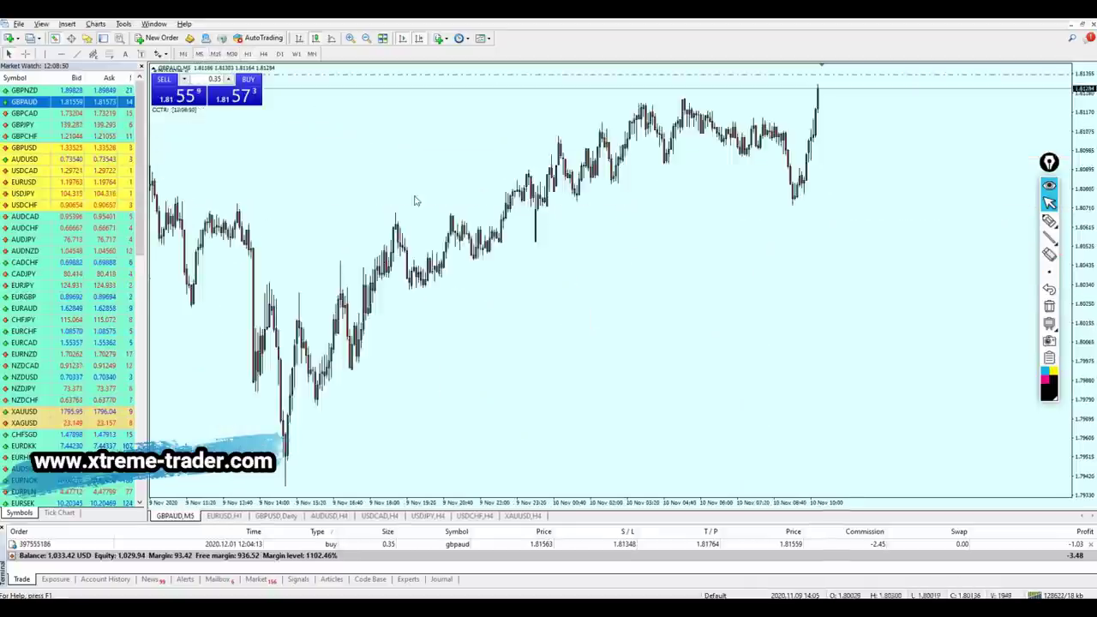
left_click(215, 53)
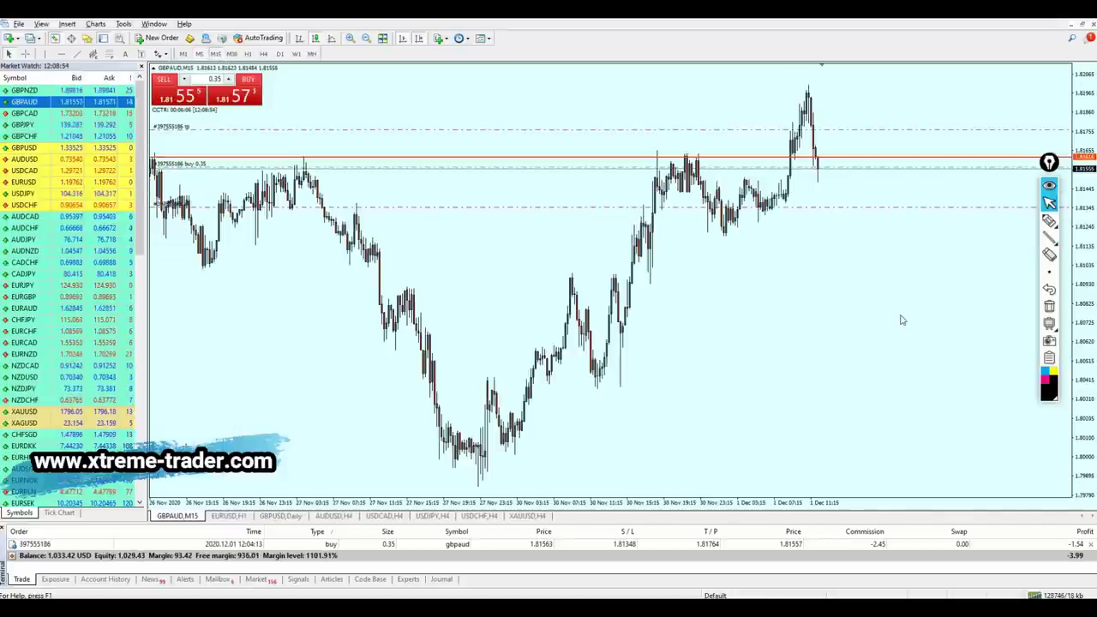
key("plus")
key("plus")
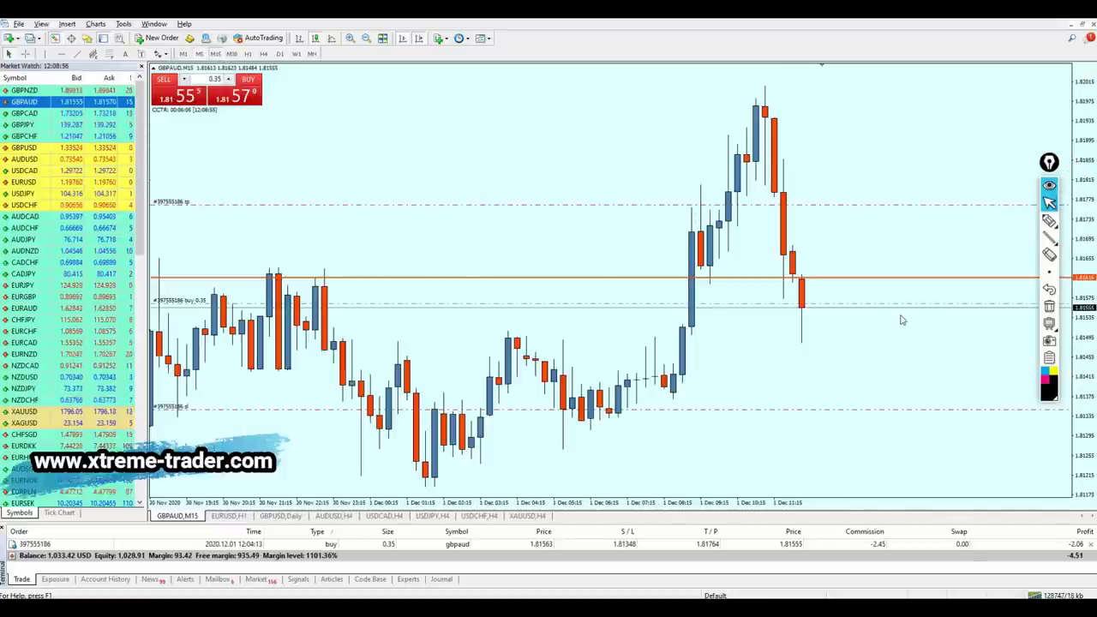
Step: Outline the bullish breakout candle in freehand, sketch the level it broke, and trace the large bullish candle beside it
left_click(1049, 220)
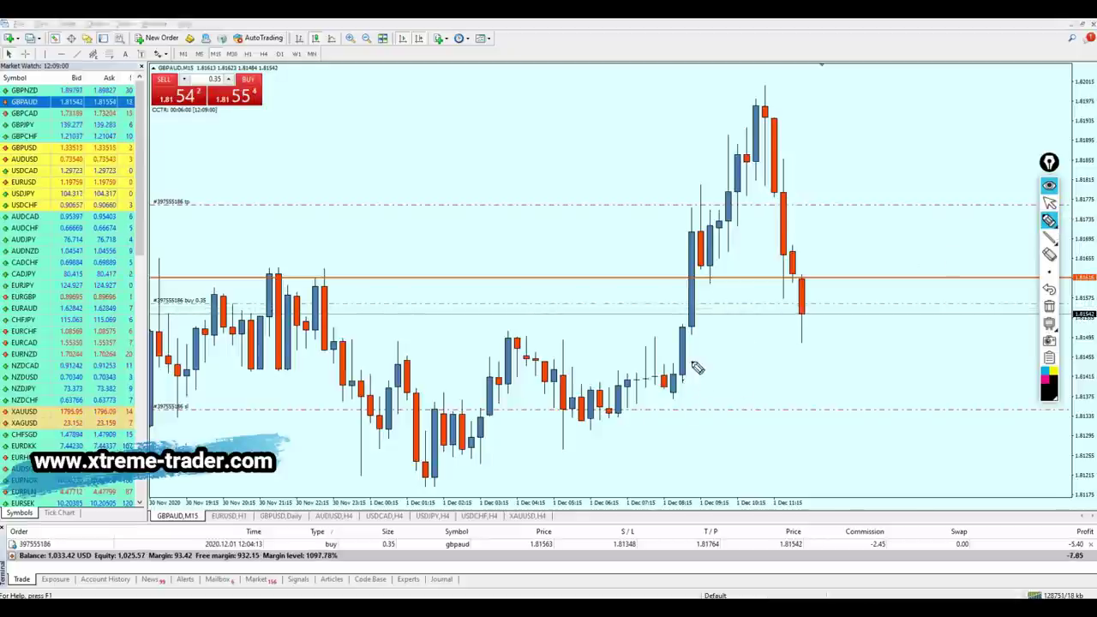
left_click_drag(553, 359, 681, 356)
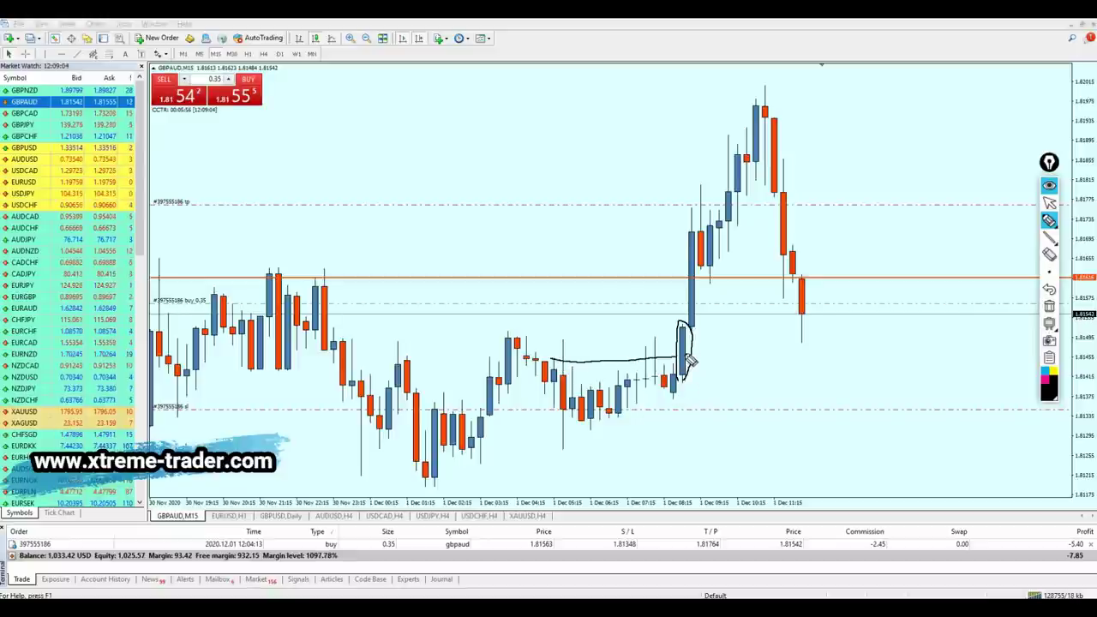
left_click_drag(694, 324, 698, 235)
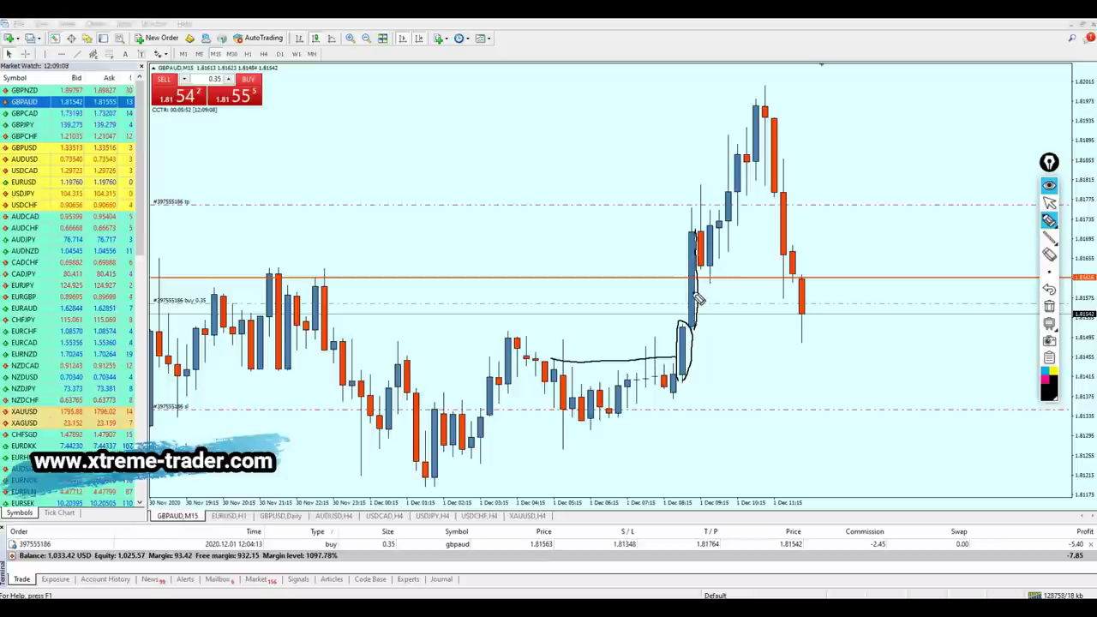
Step: Clear the freehand annotations and lower the orange horizontal line to 1.81495, along the highs before the breakout
mouse_move(501, 432)
left_mouse_down()
mouse_move(423, 401)
mouse_move(490, 429)
left_mouse_up()
left_click(1049, 202)
left_click(1048, 306)
left_click_drag(638, 277, 623, 335)
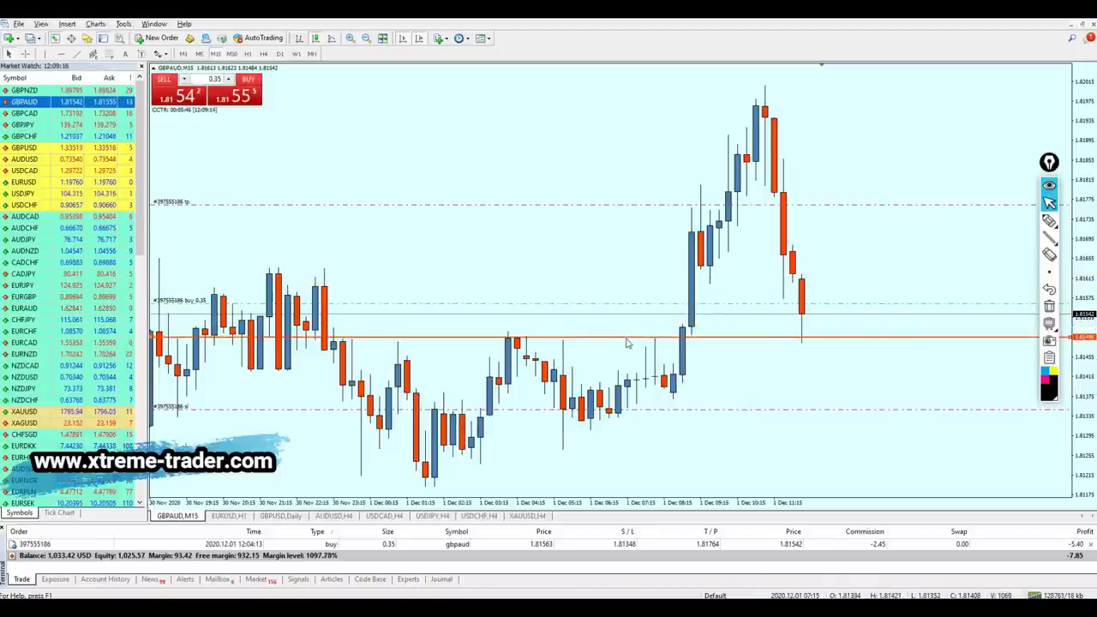
Step: Circle the two groups of highs touching the orange line, outline the breakout candle and the large bullish candle after it, and clear the annotations
left_click(1048, 220)
mouse_move(493, 367)
left_mouse_down()
mouse_move(544, 314)
mouse_move(495, 370)
left_mouse_up()
left_click_drag(616, 358, 674, 353)
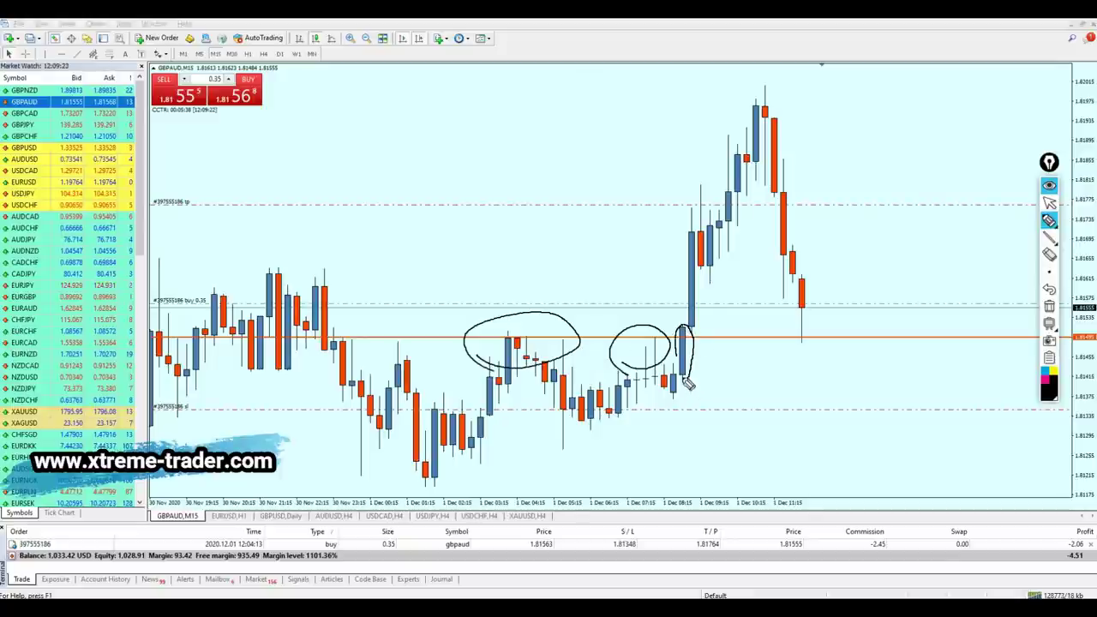
left_click_drag(691, 330, 692, 230)
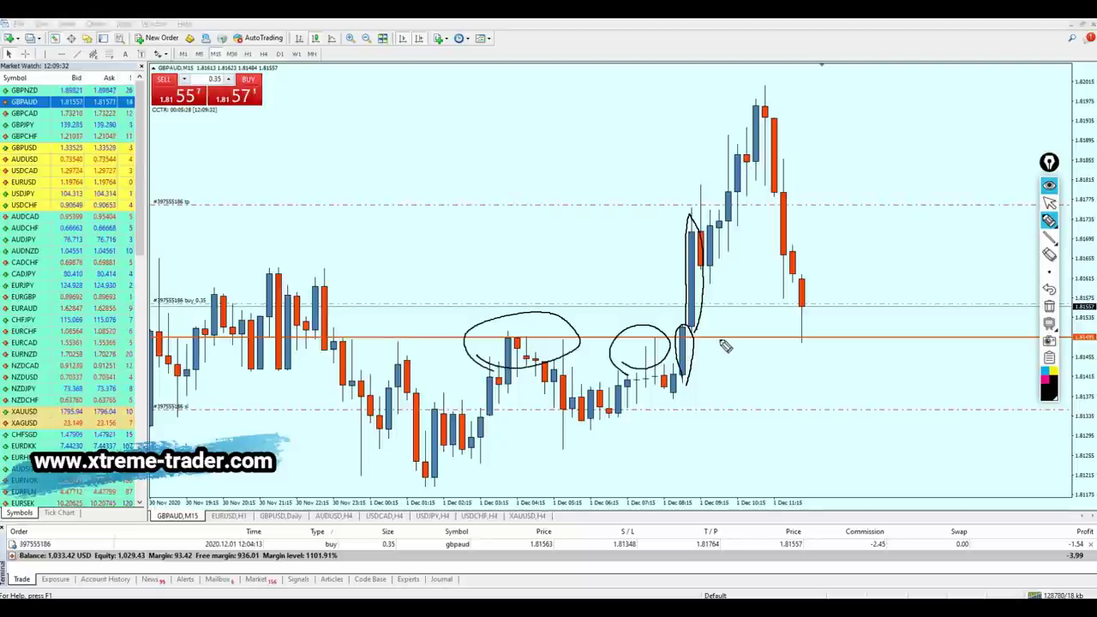
left_click(1051, 307)
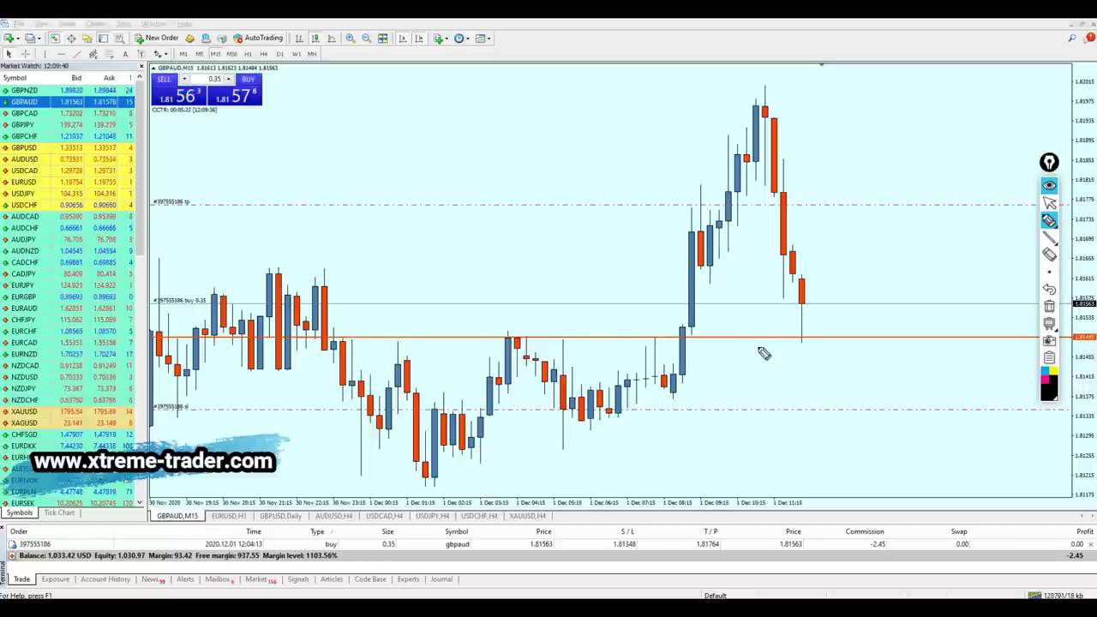
Step: Circle both earlier touches, trace the level, link it with an arrow to the circled retest wick marked "S", and clear the annotations
left_click_drag(624, 353, 665, 352)
left_click_drag(565, 322, 532, 324)
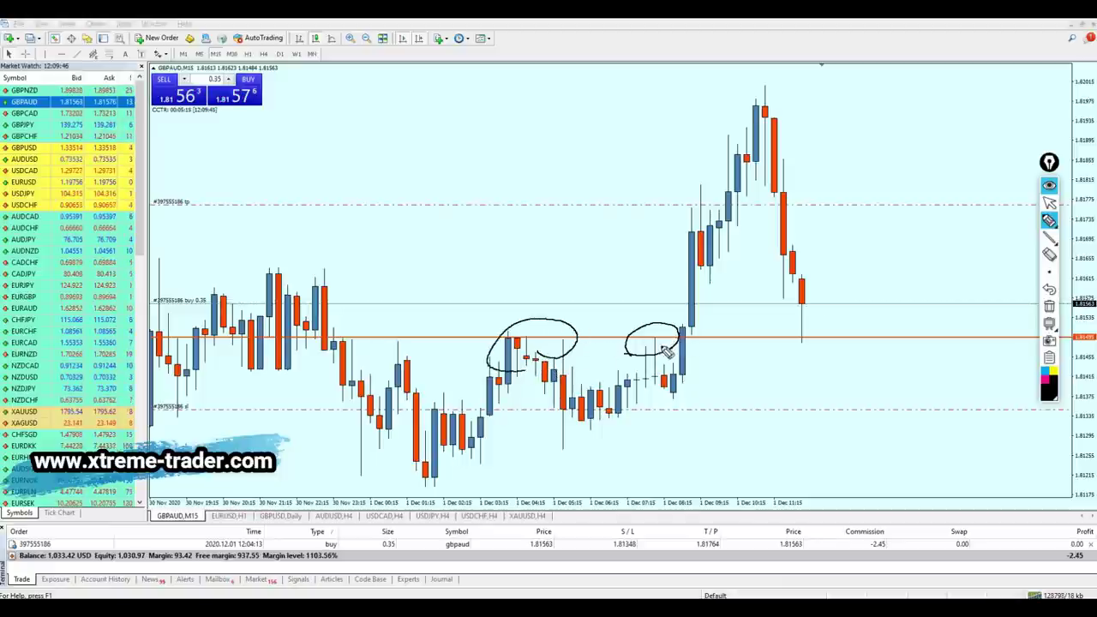
mouse_move(514, 344)
left_mouse_down()
mouse_move(670, 336)
mouse_move(762, 387)
mouse_move(799, 353)
mouse_move(835, 385)
left_mouse_up()
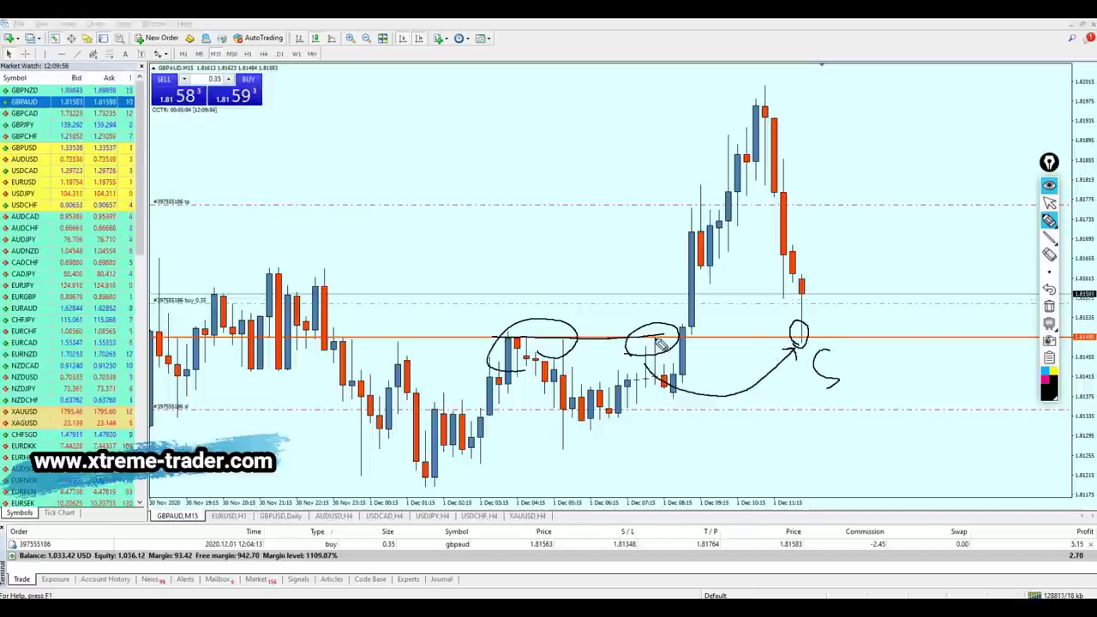
left_click_drag(610, 338, 809, 326)
left_click(1049, 202)
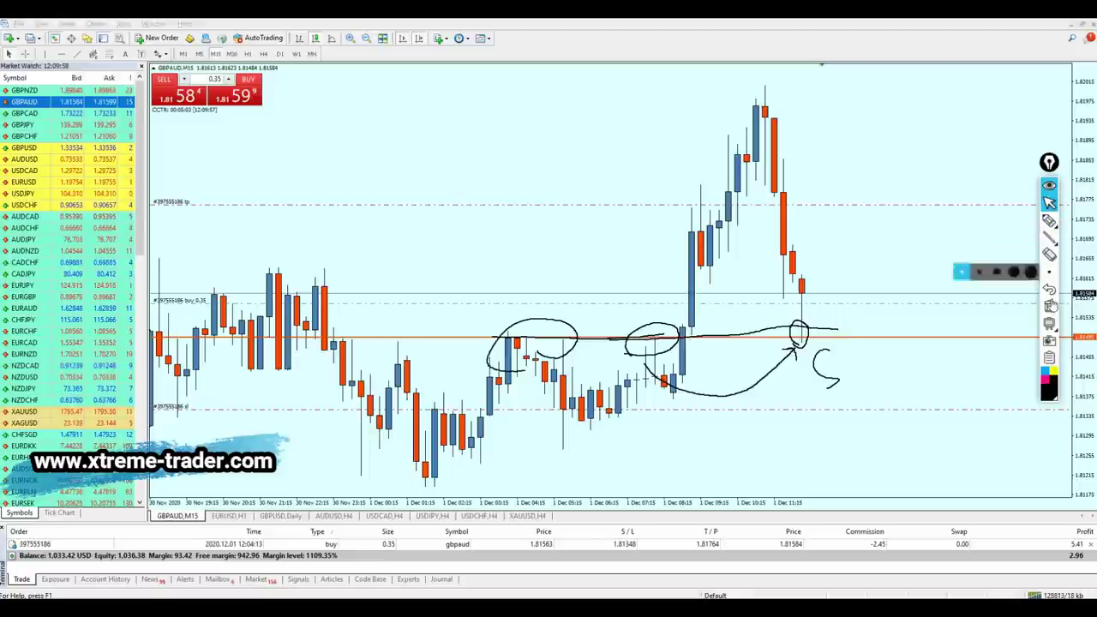
left_click(1049, 306)
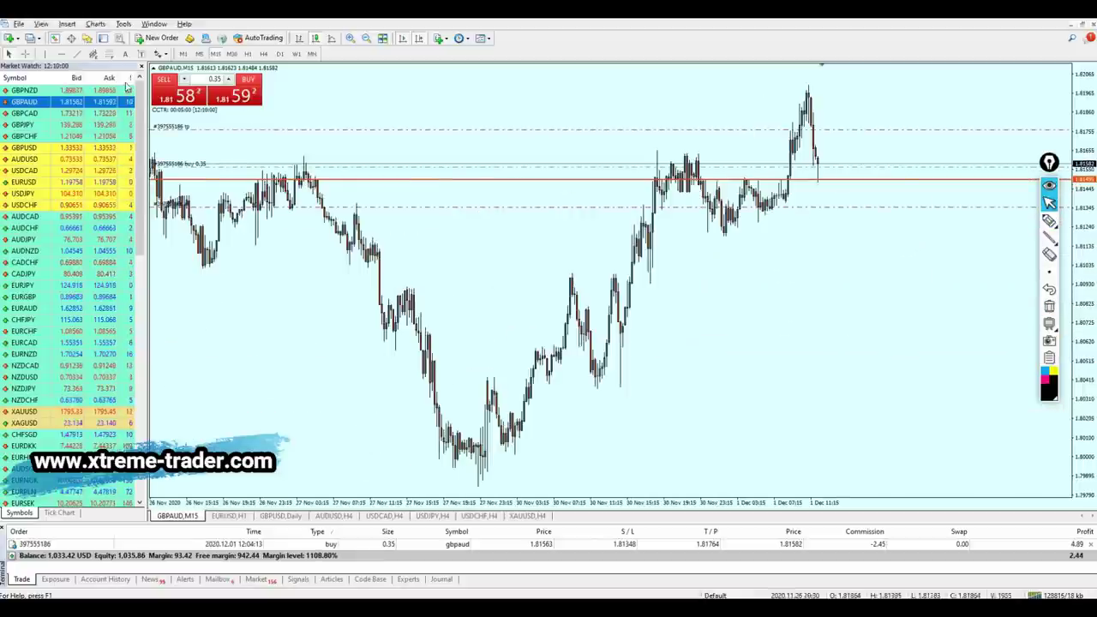
Step: Draw a rectangle zone from about 1.8162 to 1.8143 around the orange line, spanning the 26 November highs to beyond the latest candle
left_click(67, 23)
left_click(172, 108)
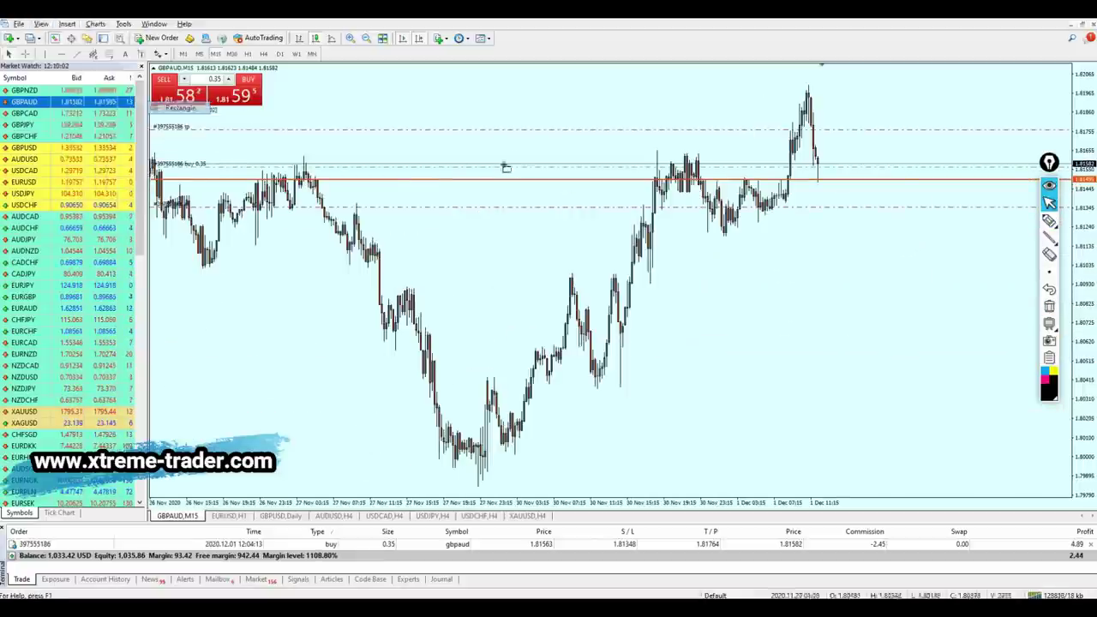
left_click_drag(264, 156, 873, 191)
Step: Circle the three places where price meets the shaded rectangle zone, and clear the freehand annotations
left_click(1049, 222)
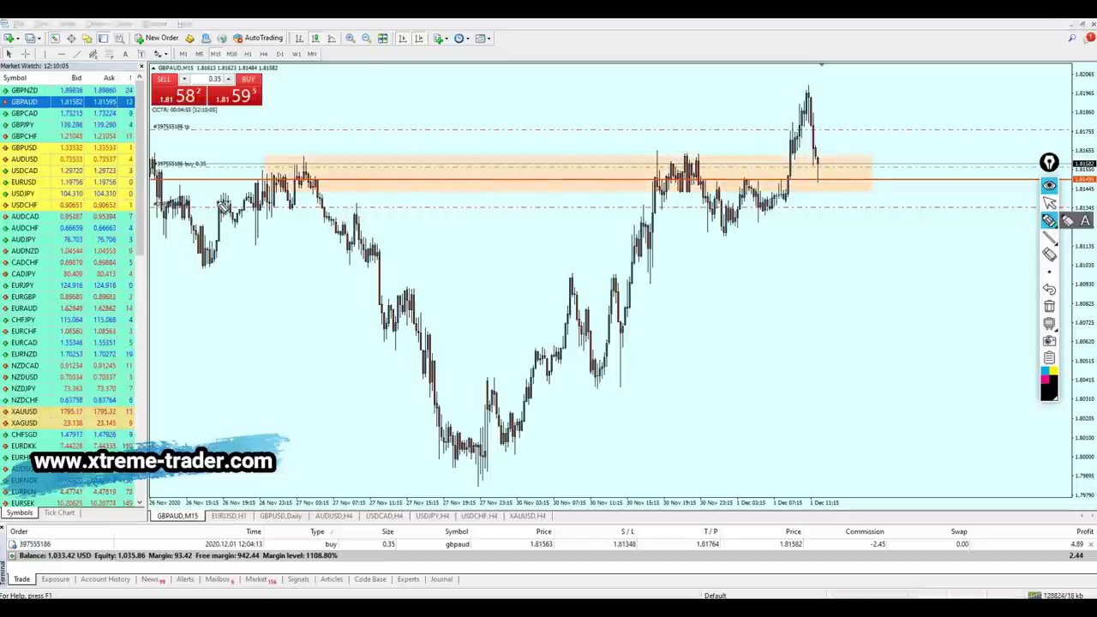
left_click_drag(238, 204, 291, 206)
left_click_drag(705, 137, 690, 130)
mouse_move(821, 172)
left_mouse_down()
mouse_move(801, 159)
mouse_move(822, 191)
left_mouse_up()
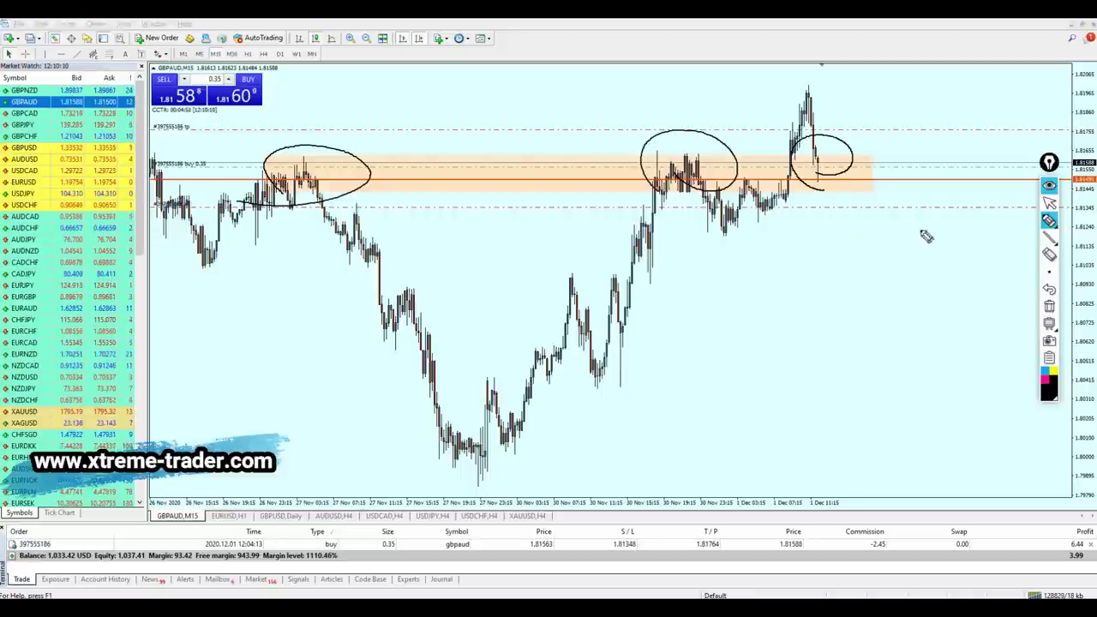
left_click(1049, 203)
left_click(1049, 306)
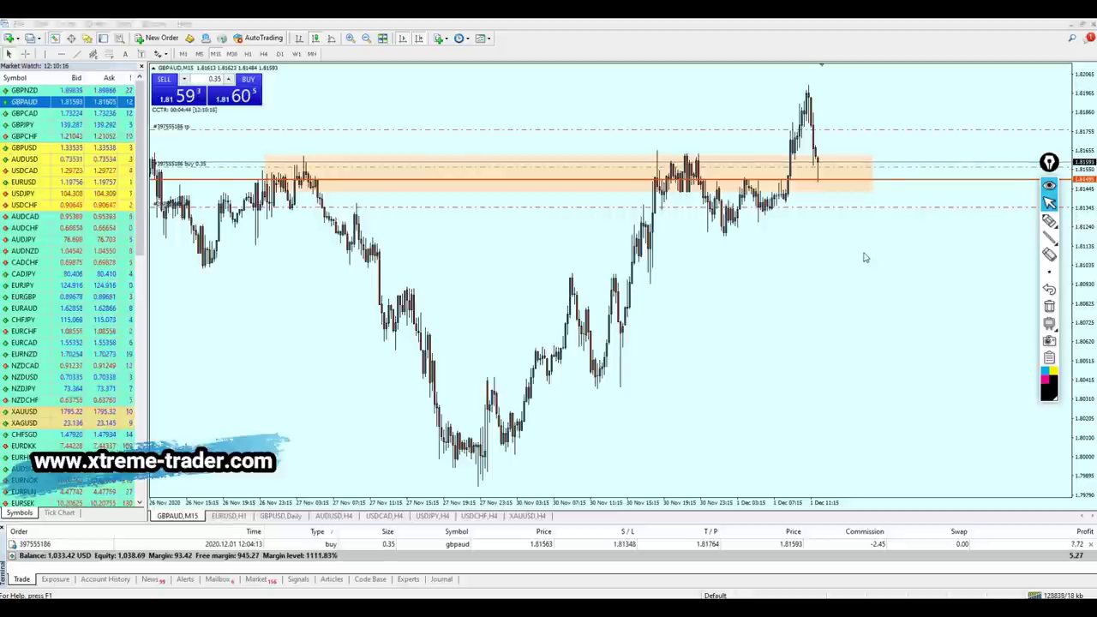
Step: Circle the highs before the breakout, the breakout candle and the latest candle's retest wick inside the zone, and clear the annotations
key("plus")
key("plus")
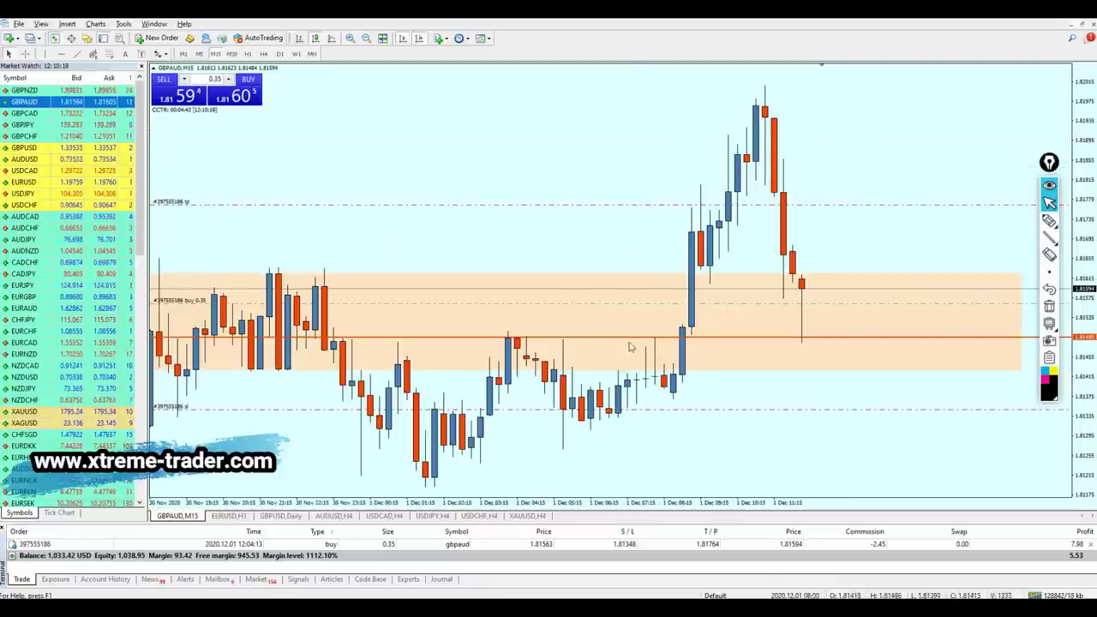
mouse_move(512, 332)
left_mouse_down()
mouse_move(653, 326)
mouse_move(484, 347)
left_mouse_up()
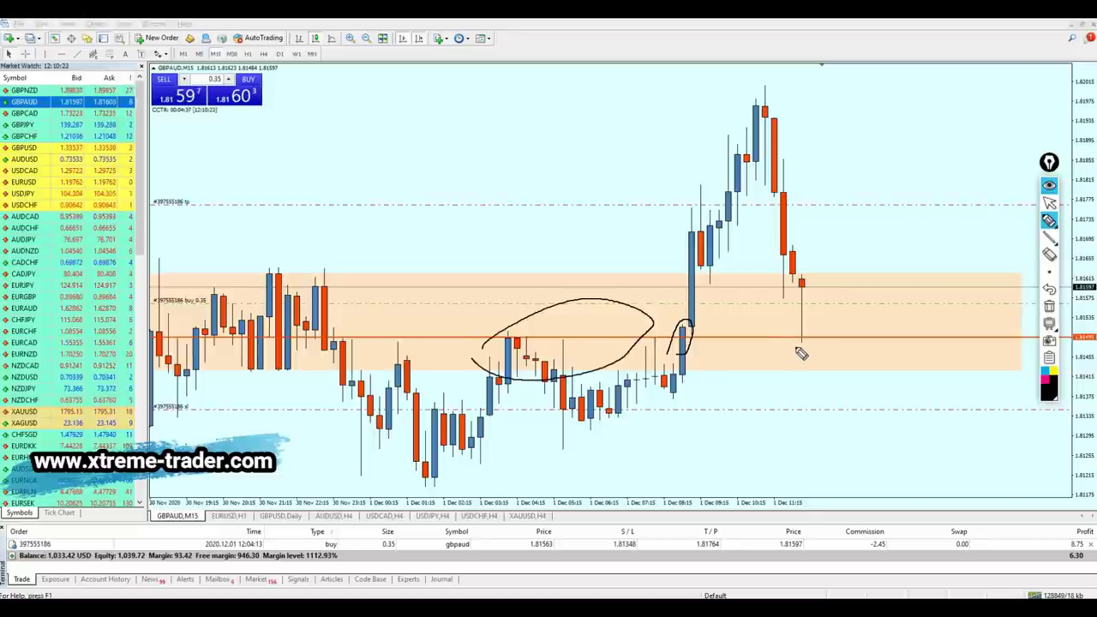
mouse_move(798, 350)
left_mouse_down()
mouse_move(775, 339)
mouse_move(796, 347)
left_mouse_up()
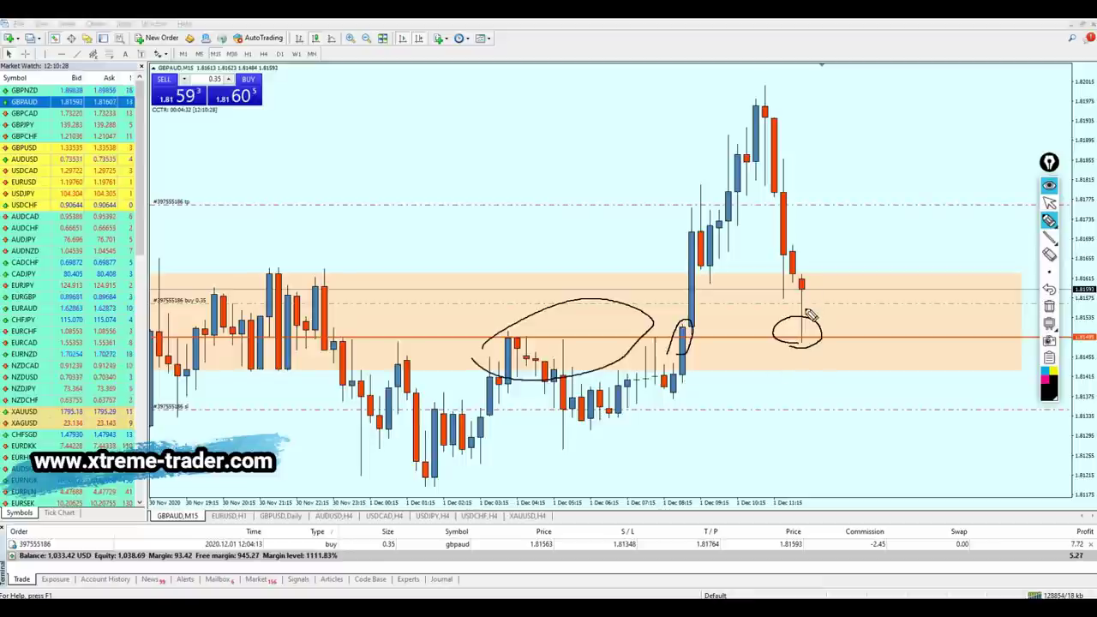
left_click(1048, 203)
left_click(1048, 305)
Step: Delete the shaded rectangle zone from the GBPAUD chart, keeping the orange horizontal line
middle_click(938, 307)
left_click_drag(939, 307, 904, 378)
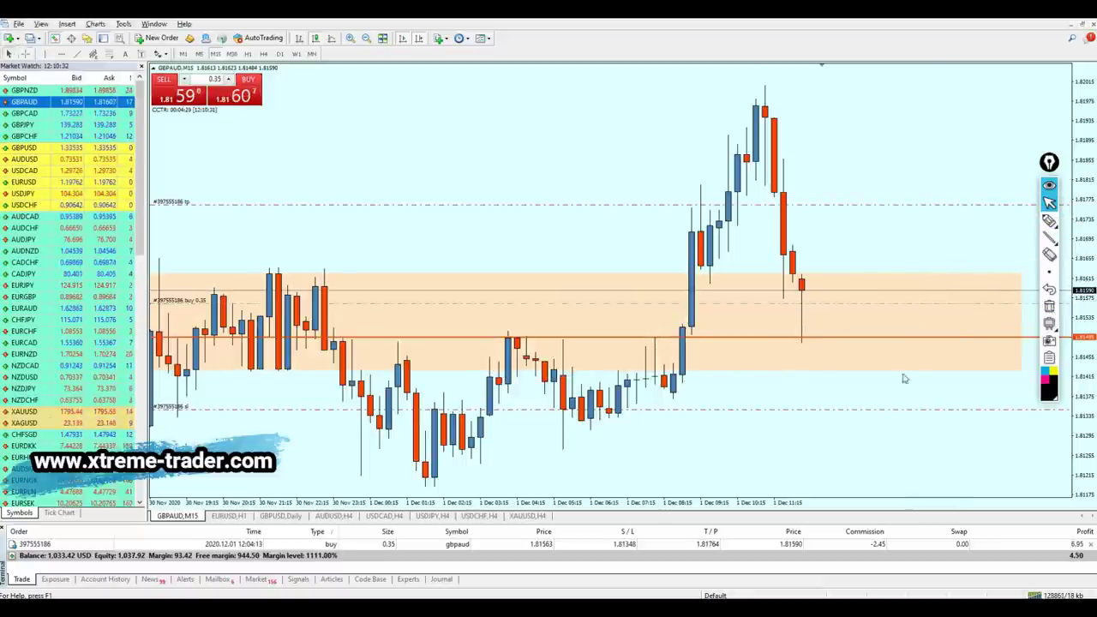
key("minus")
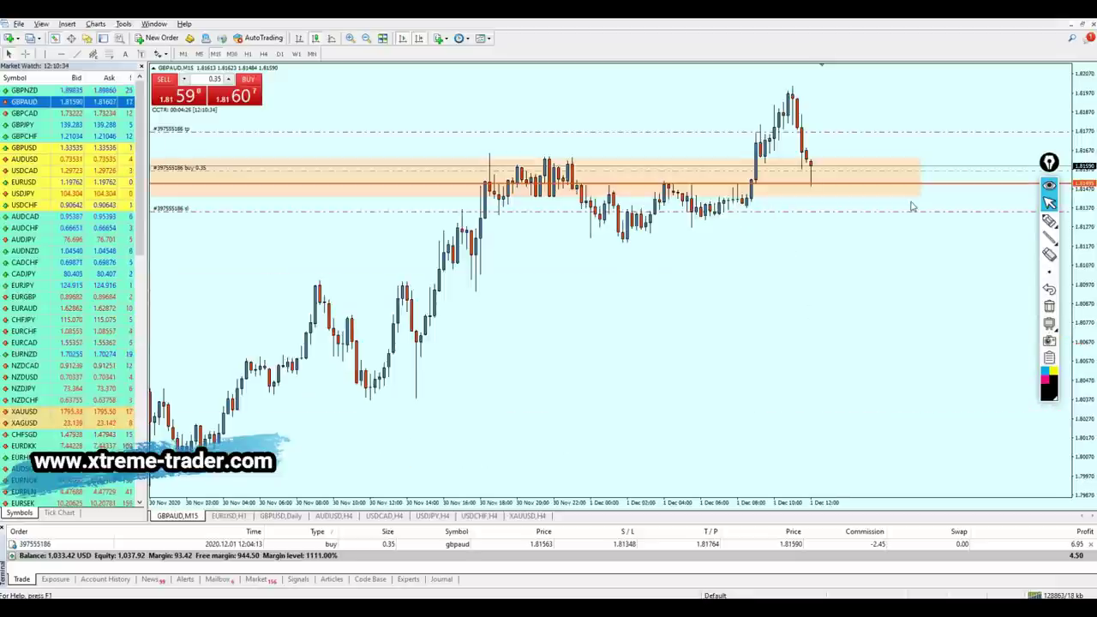
key("plus")
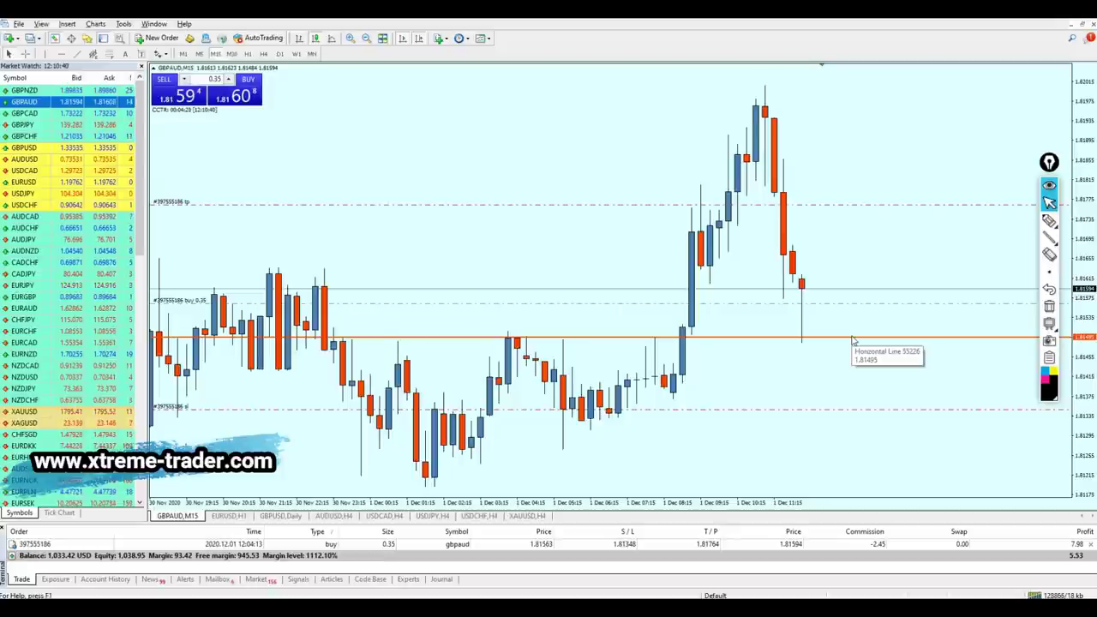
Step: Circle the latest retest wick and mark it "S", and circle the earlier highs on the orange line and label them "R"
key("minus")
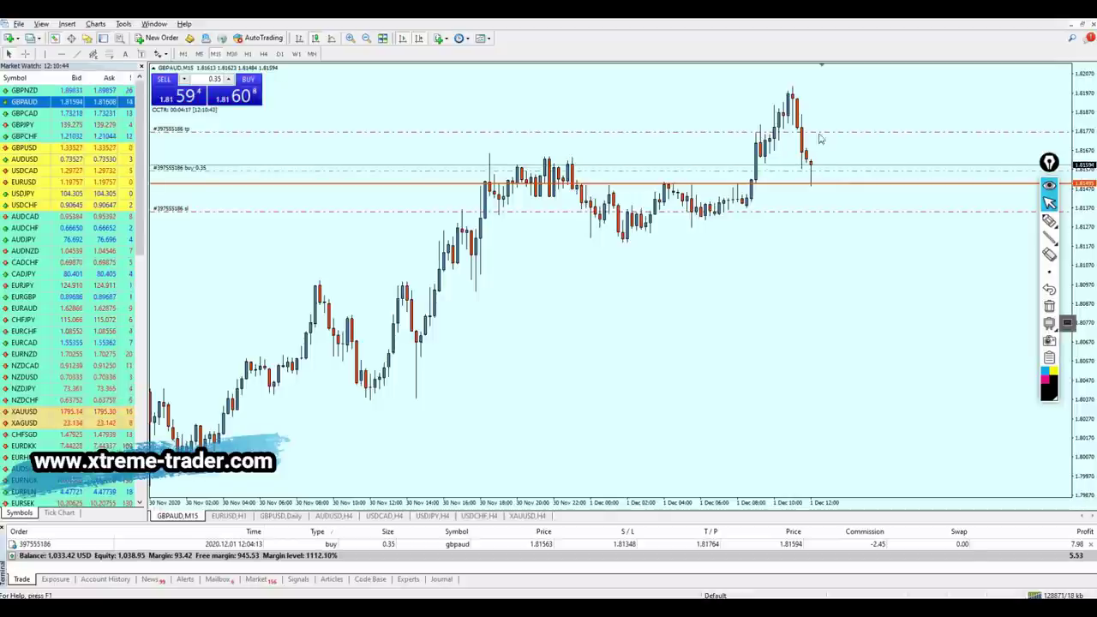
left_click(1048, 221)
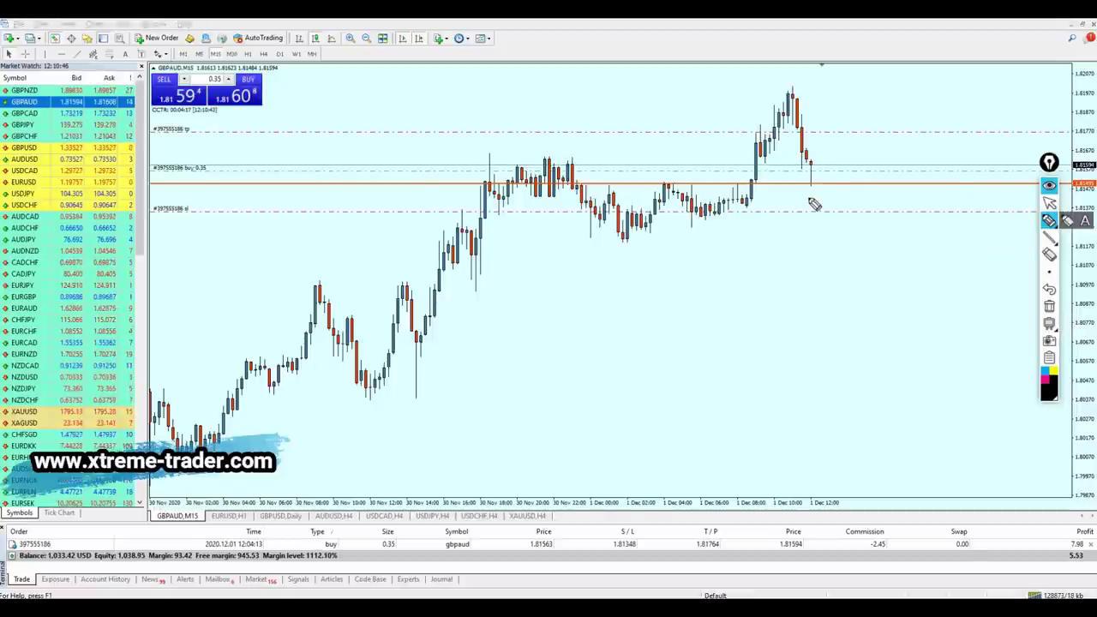
left_click_drag(805, 196, 857, 245)
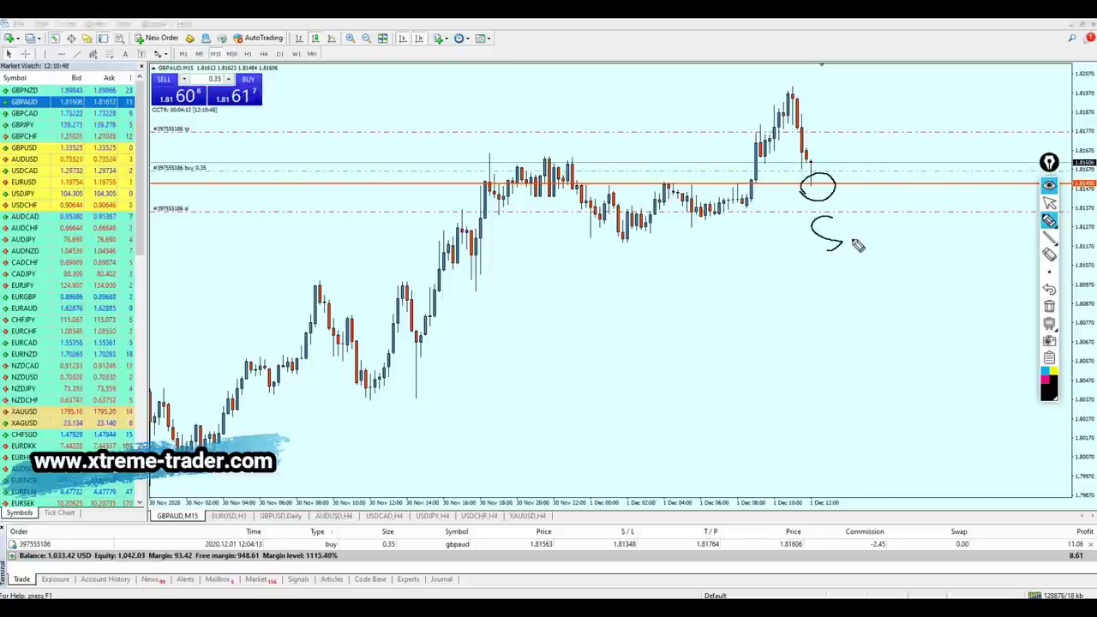
mouse_move(677, 200)
left_mouse_down()
mouse_move(704, 167)
mouse_move(686, 204)
left_mouse_up()
mouse_move(680, 168)
left_mouse_down()
mouse_move(677, 158)
mouse_move(704, 163)
left_mouse_up()
Step: Sketch a rise from the retest to a level above the take-profit line, add a line down to that level, and clear the annotations
left_click_drag(808, 196, 828, 160)
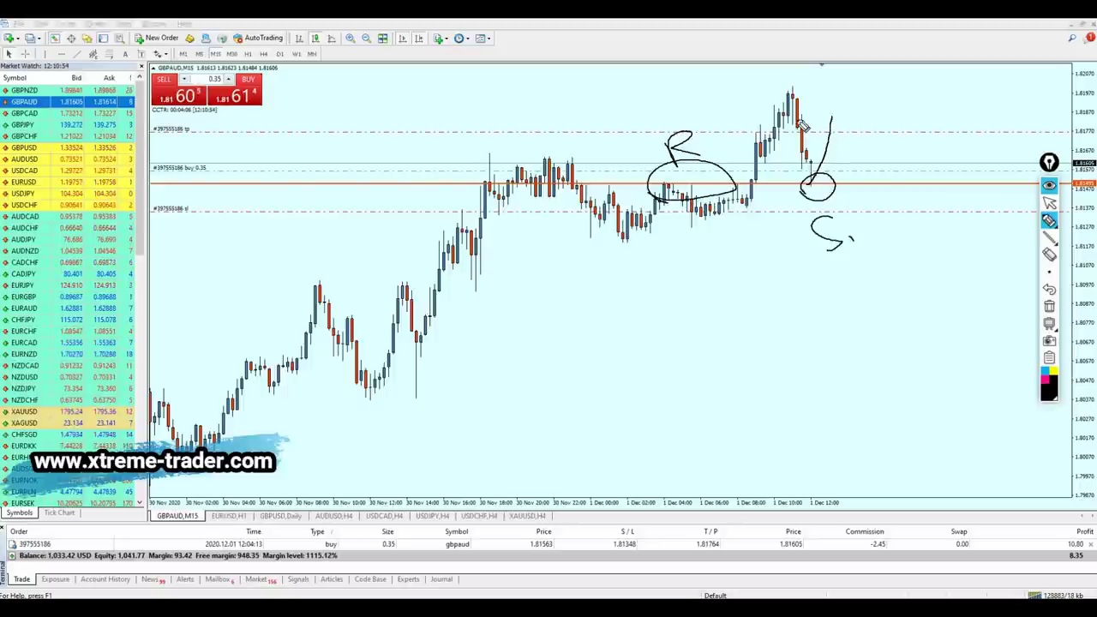
left_click_drag(802, 119, 851, 122)
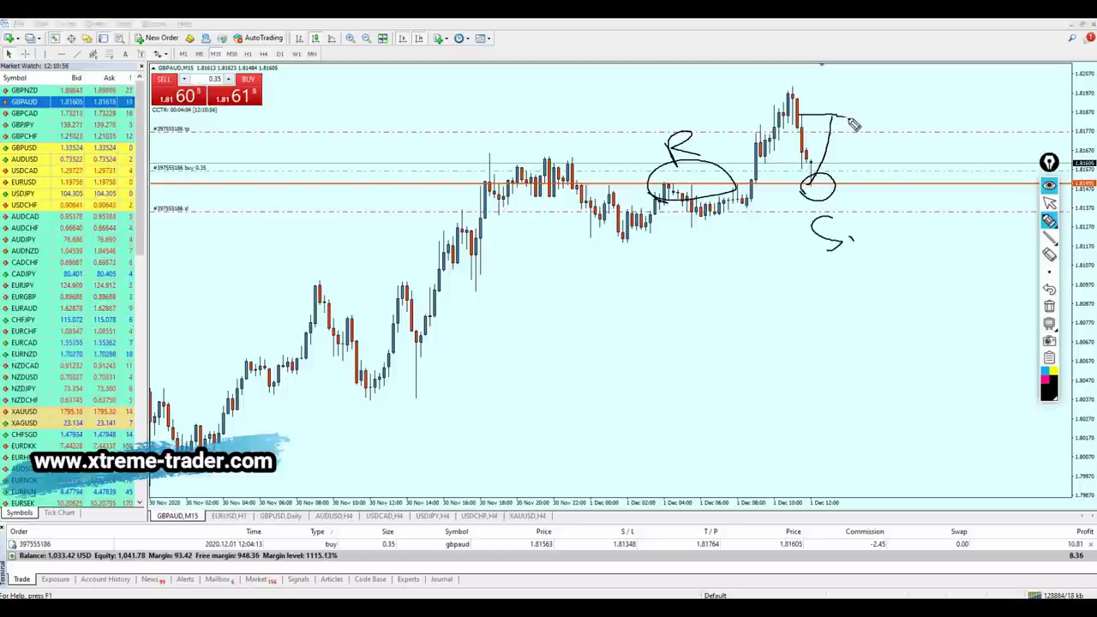
left_click_drag(807, 65, 808, 118)
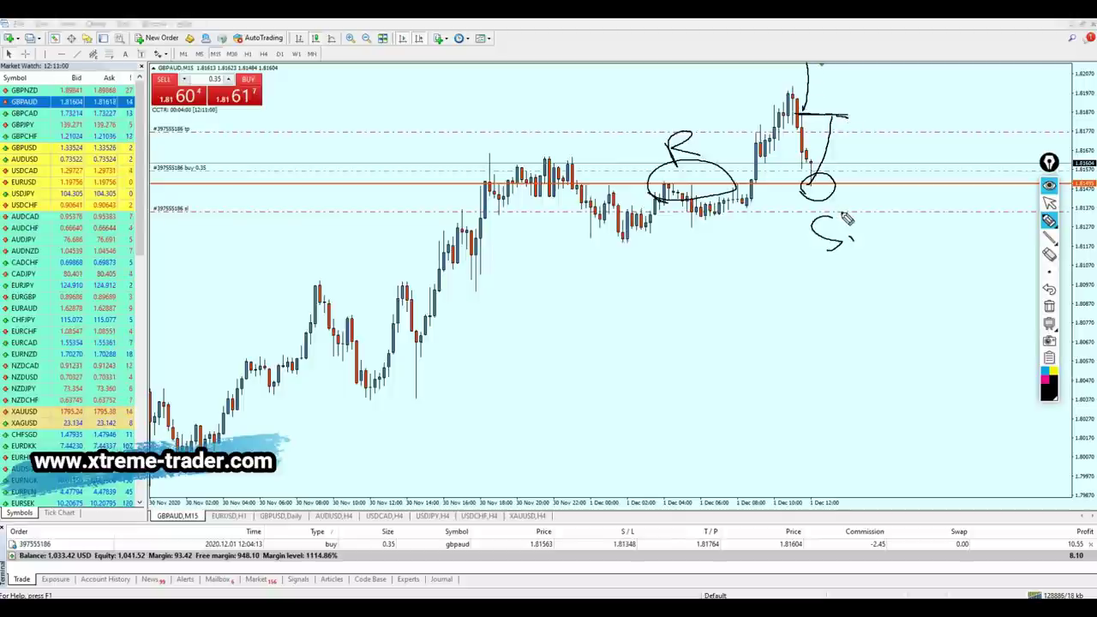
left_click(1048, 202)
left_click(1049, 306)
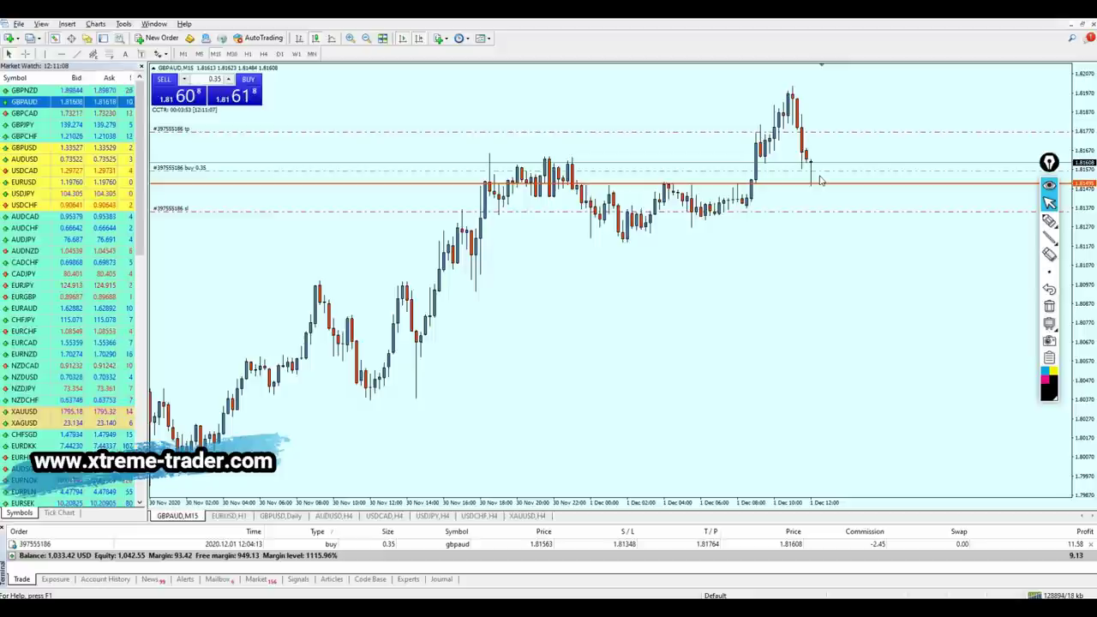
left_click_drag(814, 179, 828, 143)
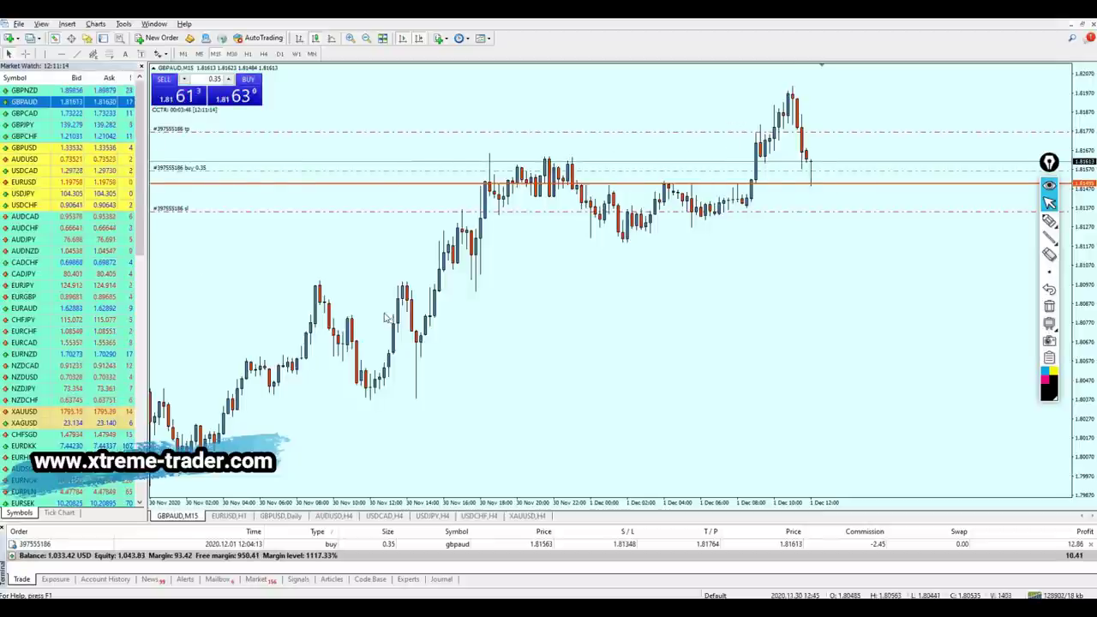
Step: Switch the GBPAUD chart to H1 and load XAUUSD into the chart window
key("minus")
type("H1")
key("Return")
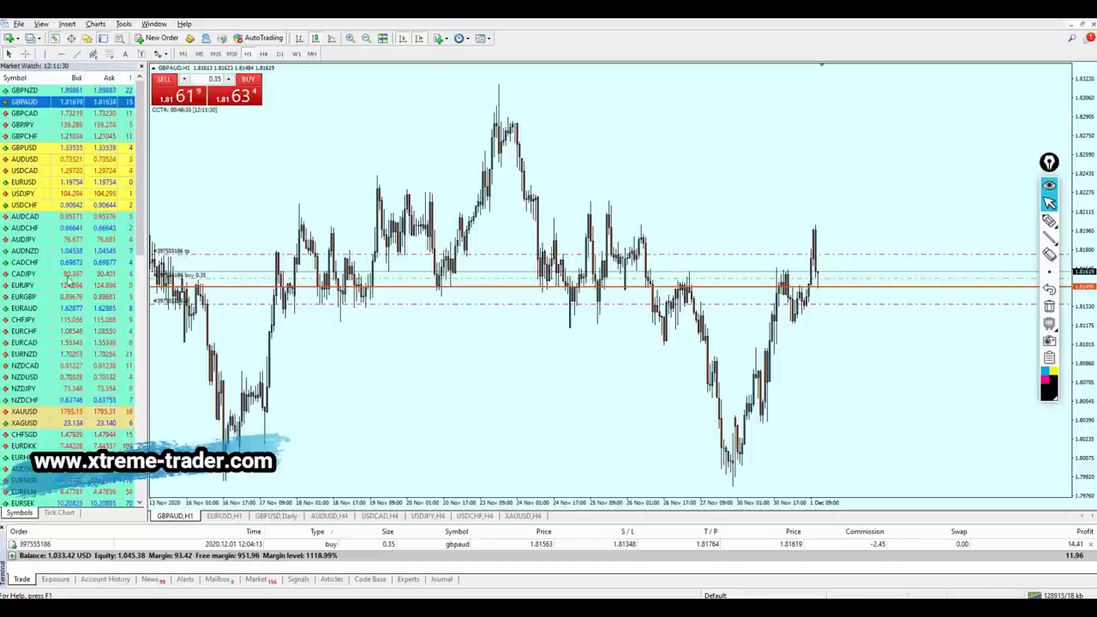
left_click(122, 413)
left_click_drag(123, 413, 417, 374)
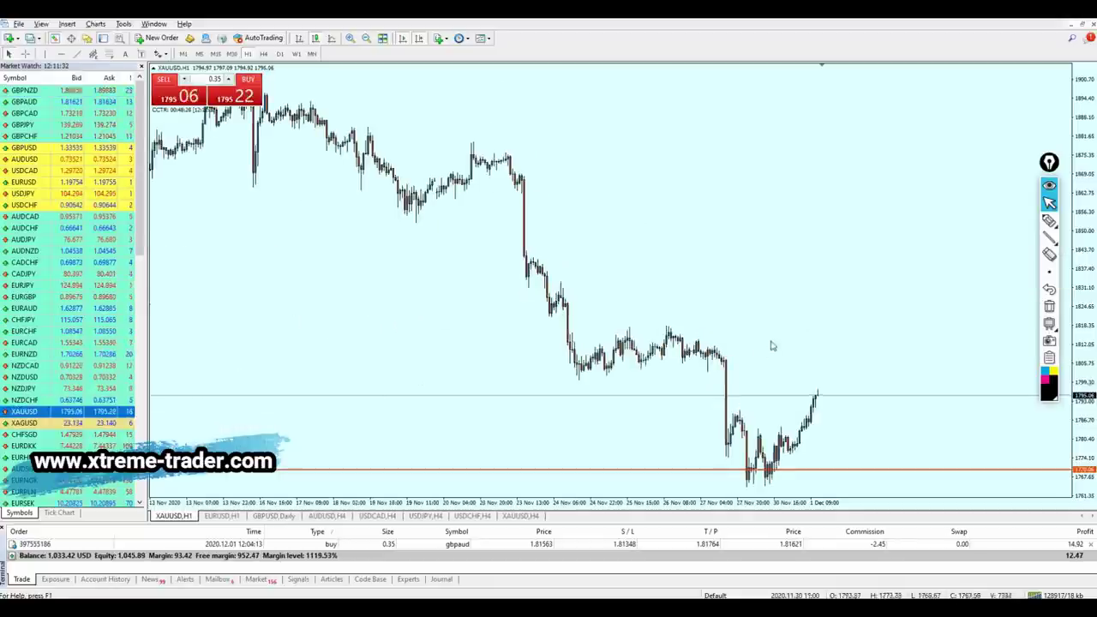
Step: Circle the large bearish XAUUSD candle with an arrow pointing to it, trace the support level it broke, and clear the annotations
key("plus")
key("plus")
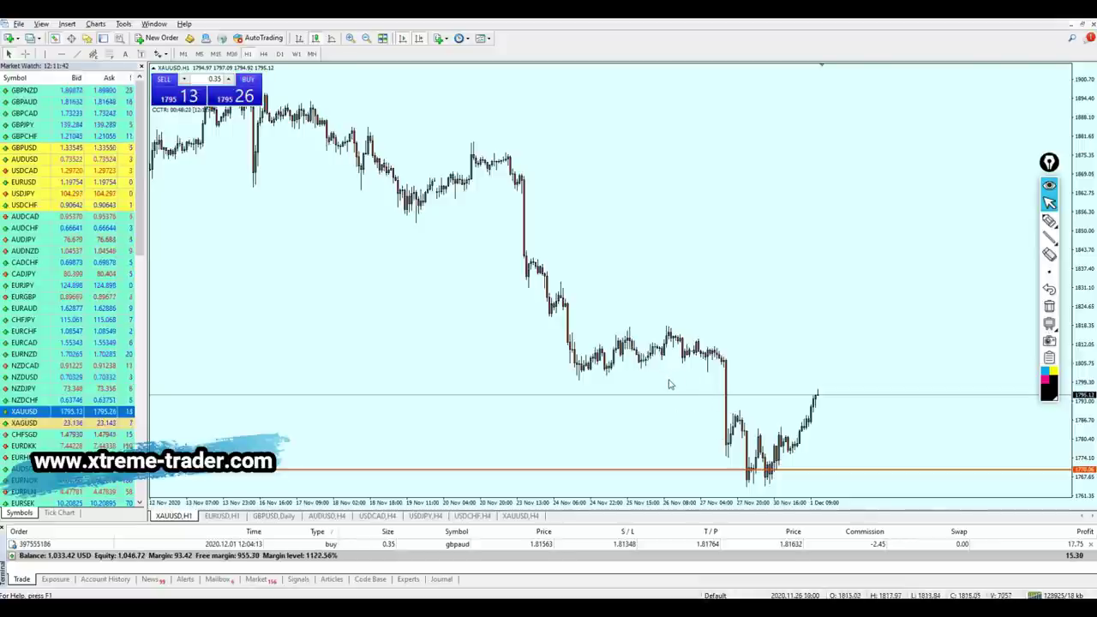
key("plus")
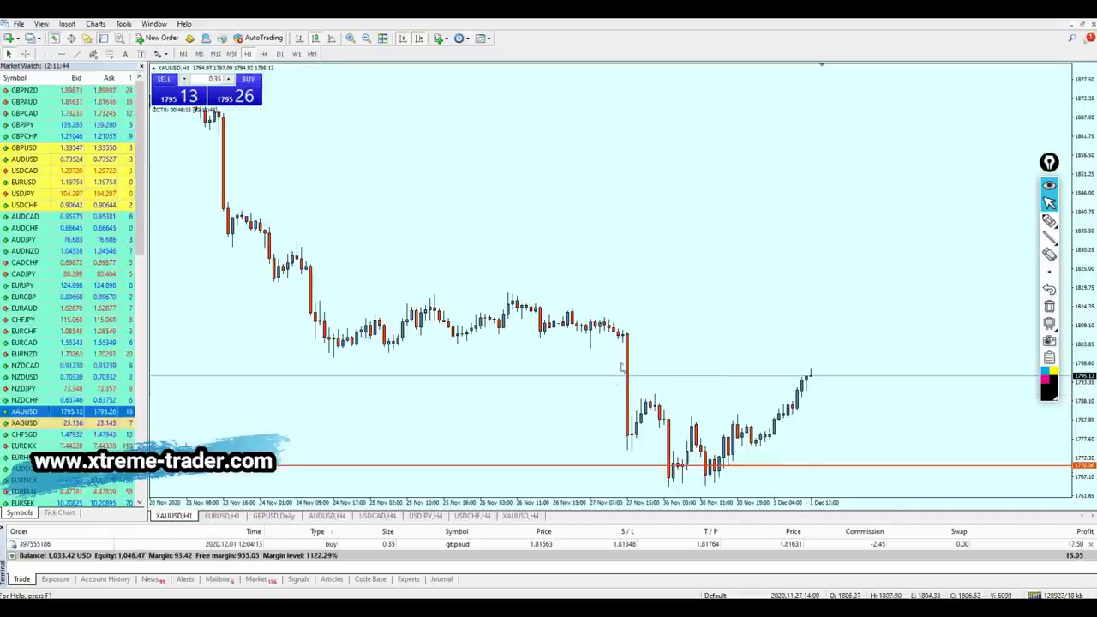
key("p")
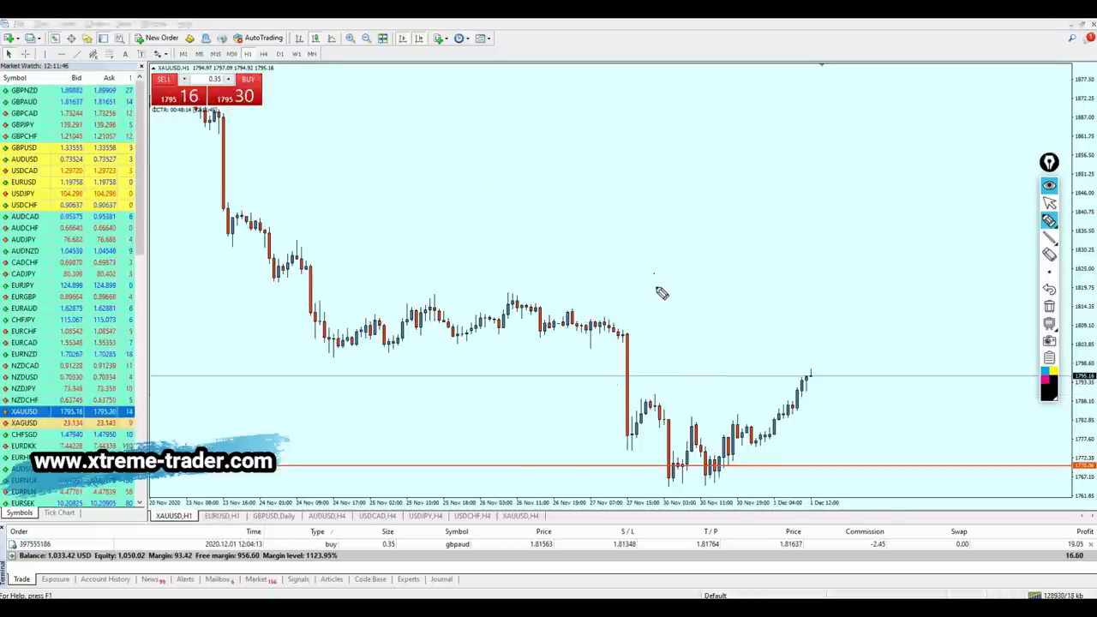
mouse_move(634, 354)
left_mouse_down()
mouse_move(627, 445)
mouse_move(639, 430)
mouse_move(637, 319)
mouse_move(628, 450)
left_mouse_up()
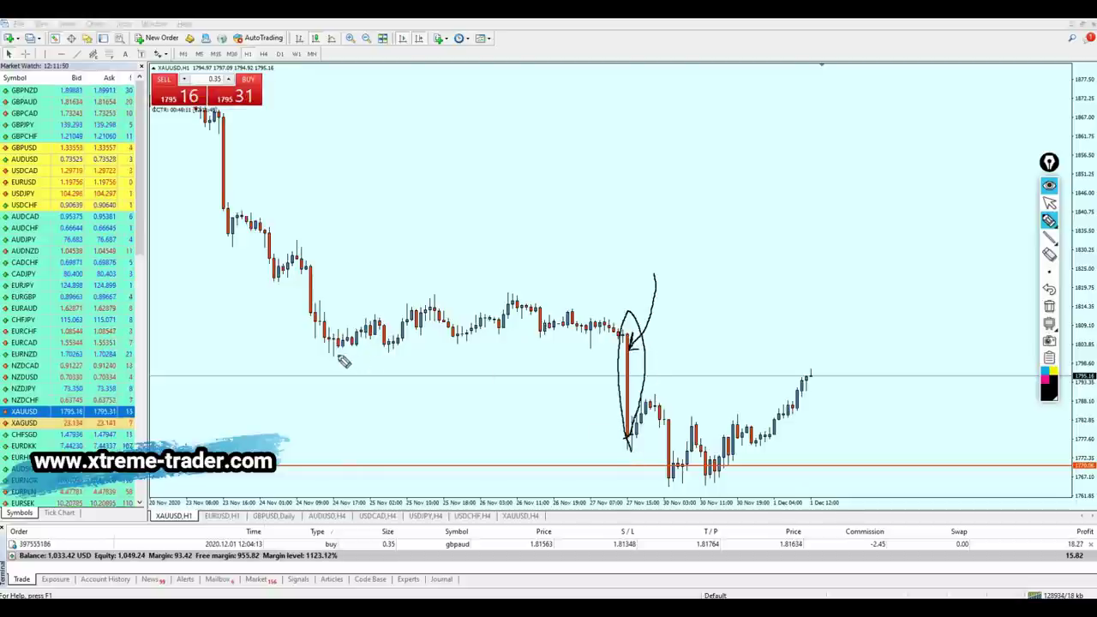
left_click_drag(318, 347, 775, 340)
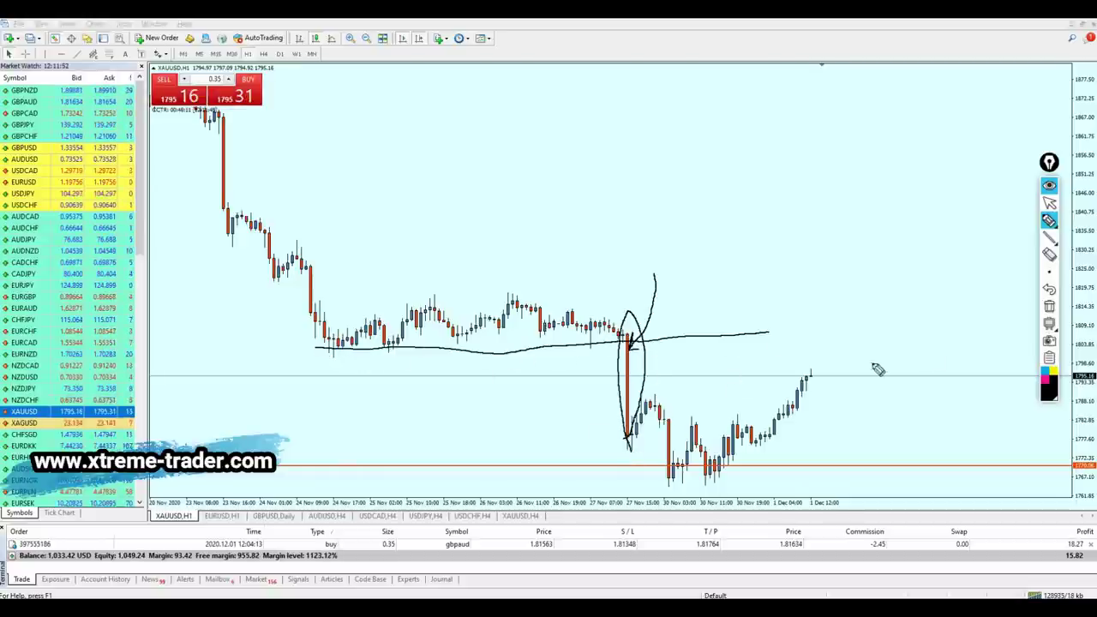
left_click(1049, 306)
left_click(1049, 202)
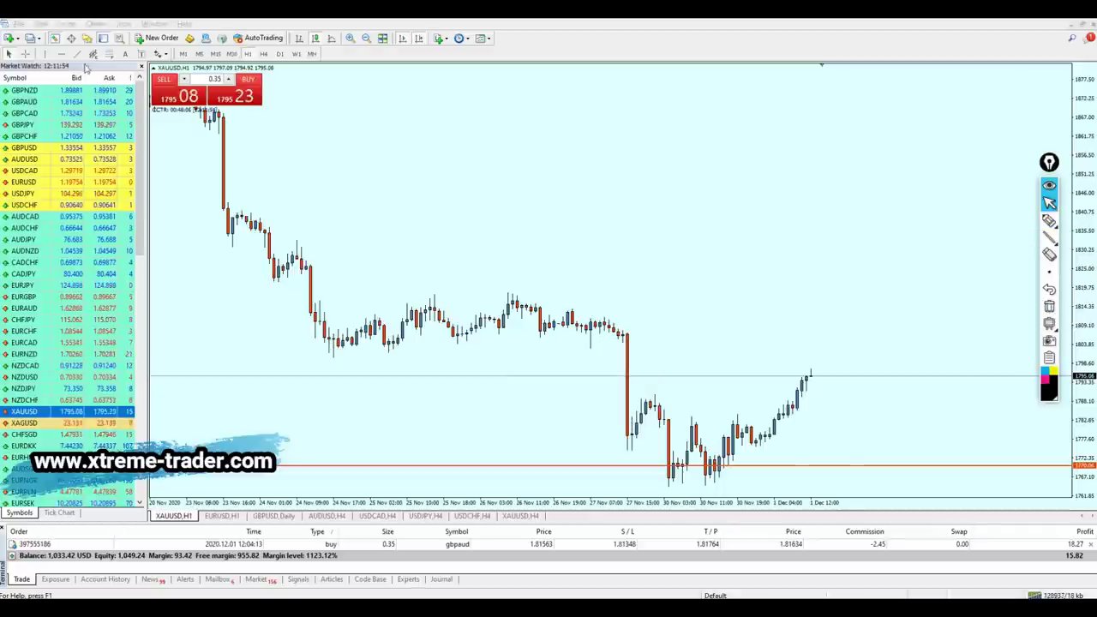
Step: Draw a rectangle over the broken support zone at about 1800 to 1805, extending it beyond the latest candle
left_click(61, 24)
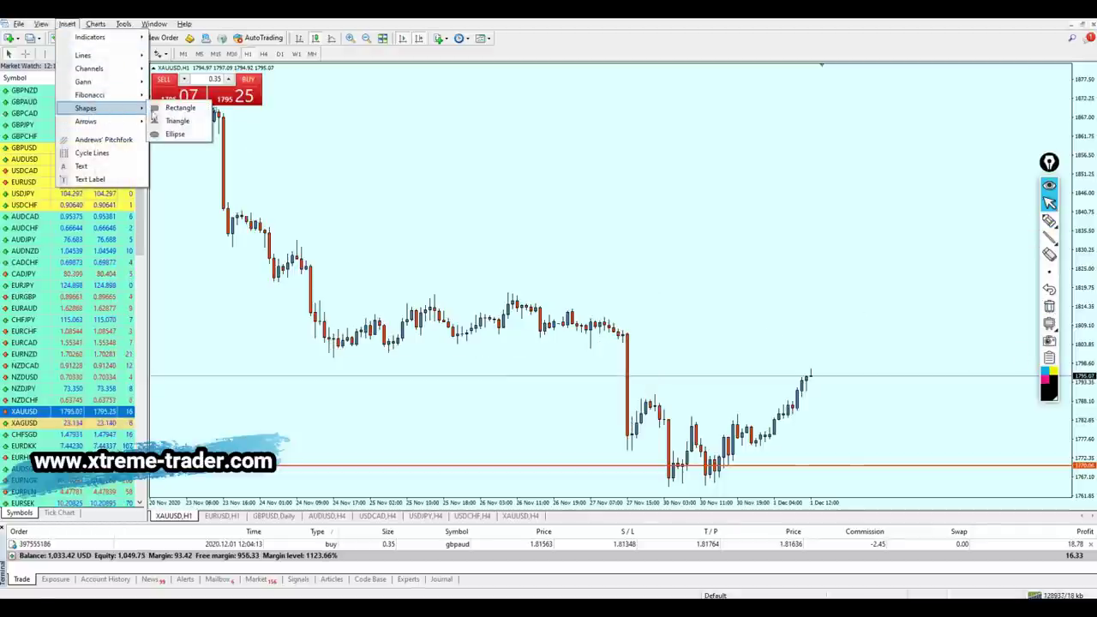
left_click(175, 120)
left_click_drag(317, 341, 868, 363)
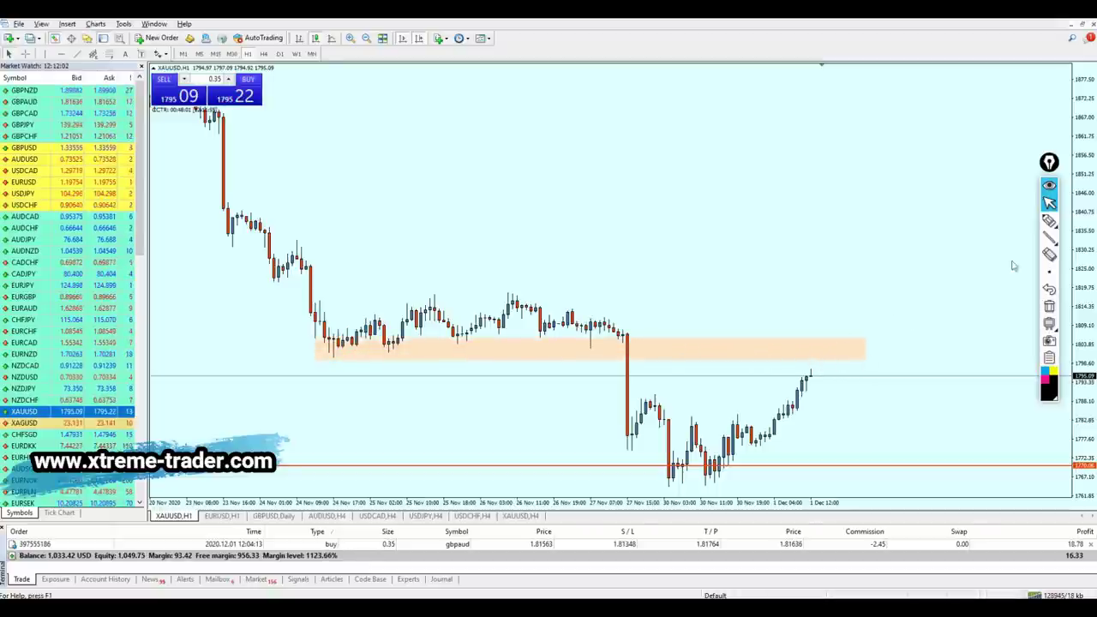
Step: Sketch a rise from the latest candle into the shaded zone, trace a line along the zone, and clear the annotations
left_click(1050, 221)
left_click_drag(808, 377, 833, 352)
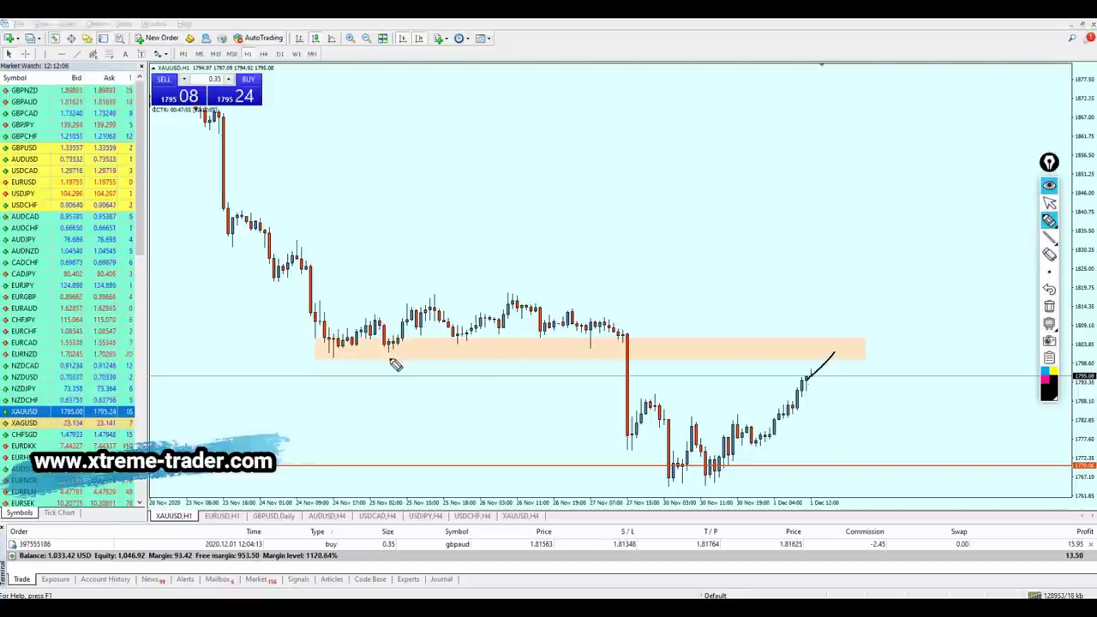
left_click_drag(327, 349, 825, 346)
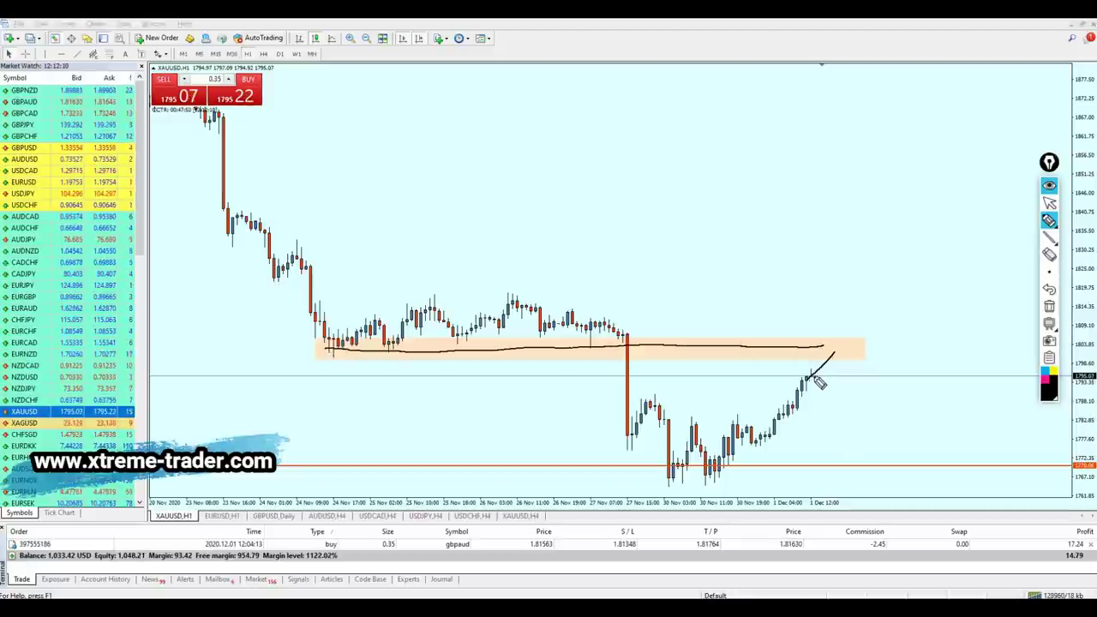
left_click(1049, 202)
left_click(1049, 306)
Step: Place a horizontal line at about 1804 inside the shaded support zone
left_click(693, 411)
key("plus")
scroll(592, 300, "up", 5)
scroll(617, 305, "down", 10)
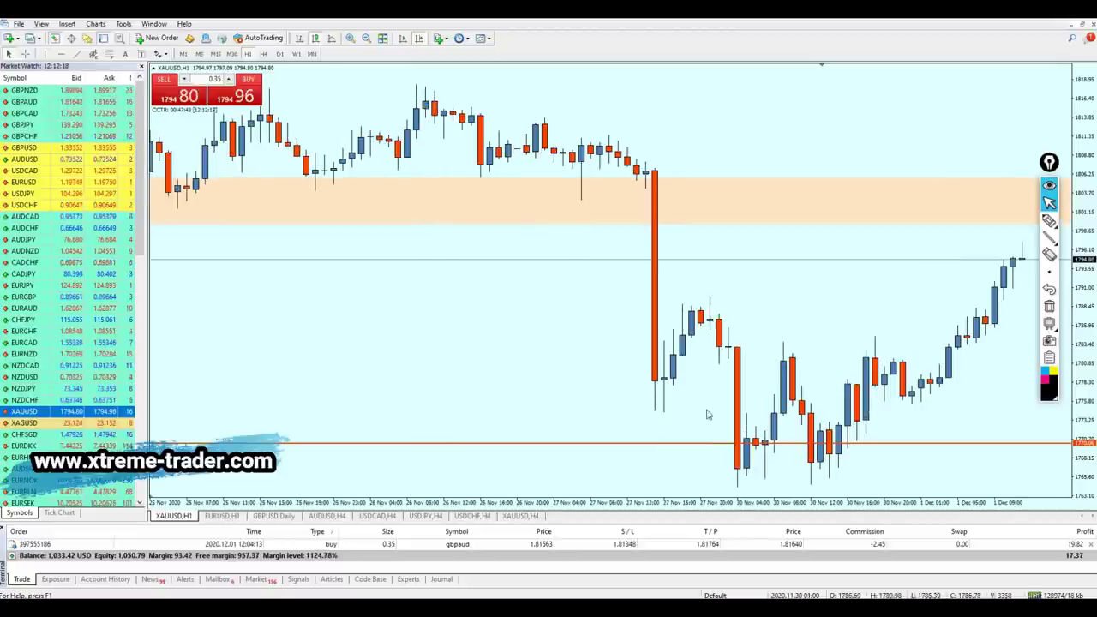
left_click_drag(668, 438, 622, 195)
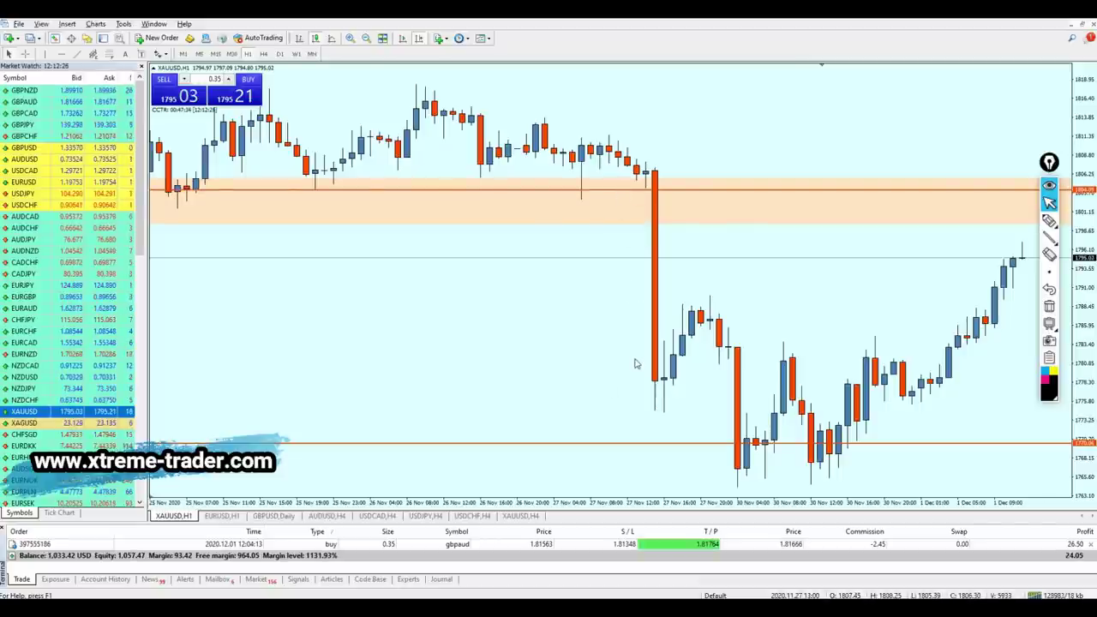
key("minus")
key("minus")
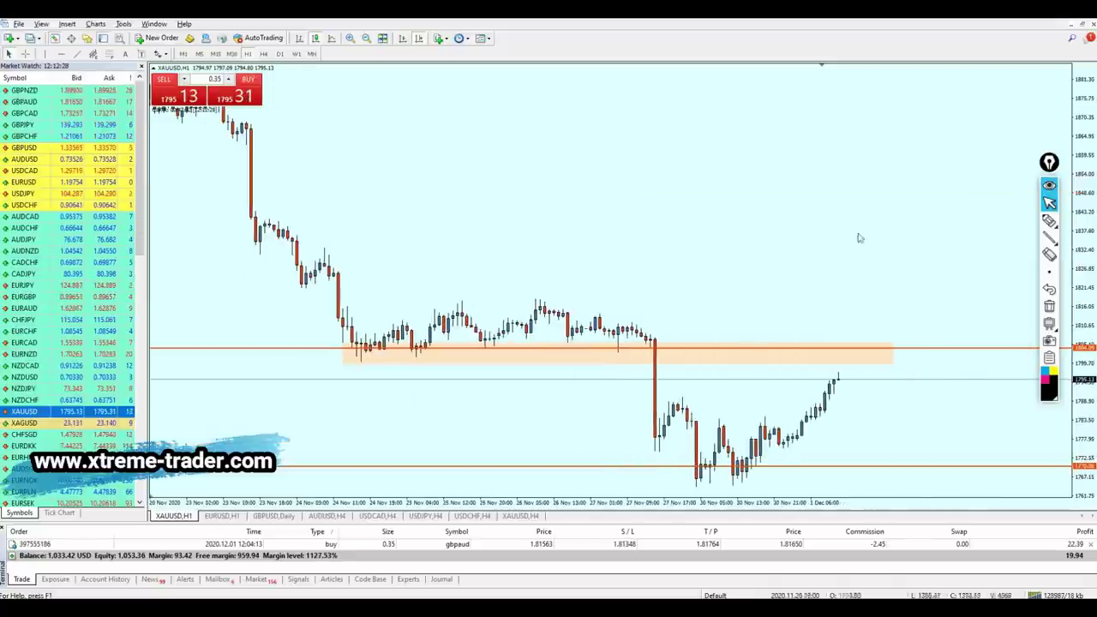
Step: Circle the lows resting on the shaded zone and outline the large bearish candle that broke through it
left_click(1048, 220)
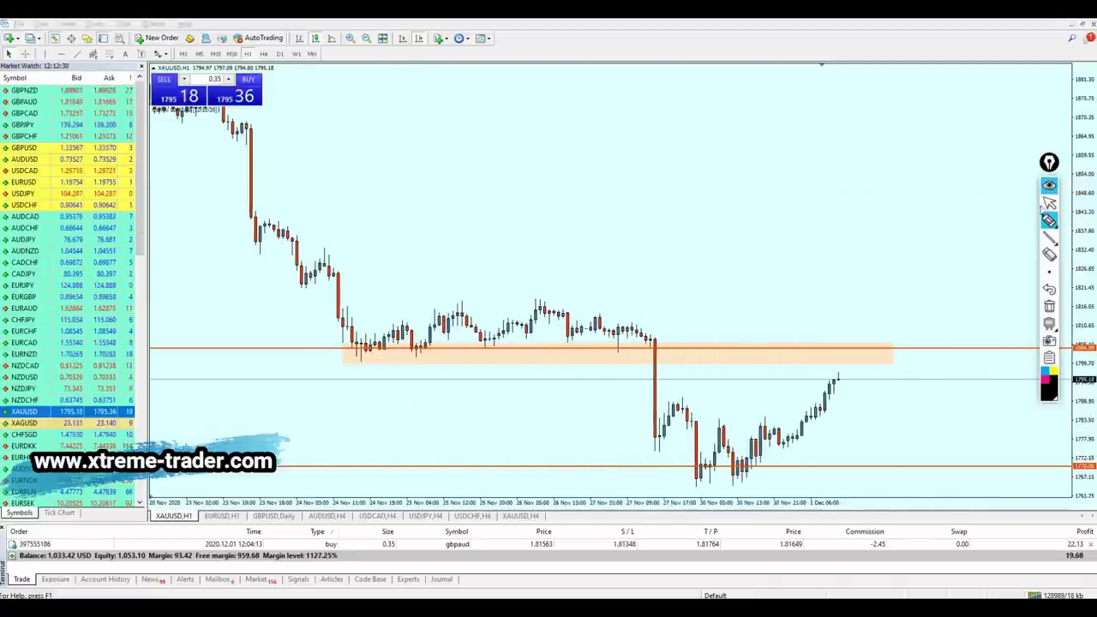
left_click(1049, 202)
key("plus")
key("plus")
key("plus")
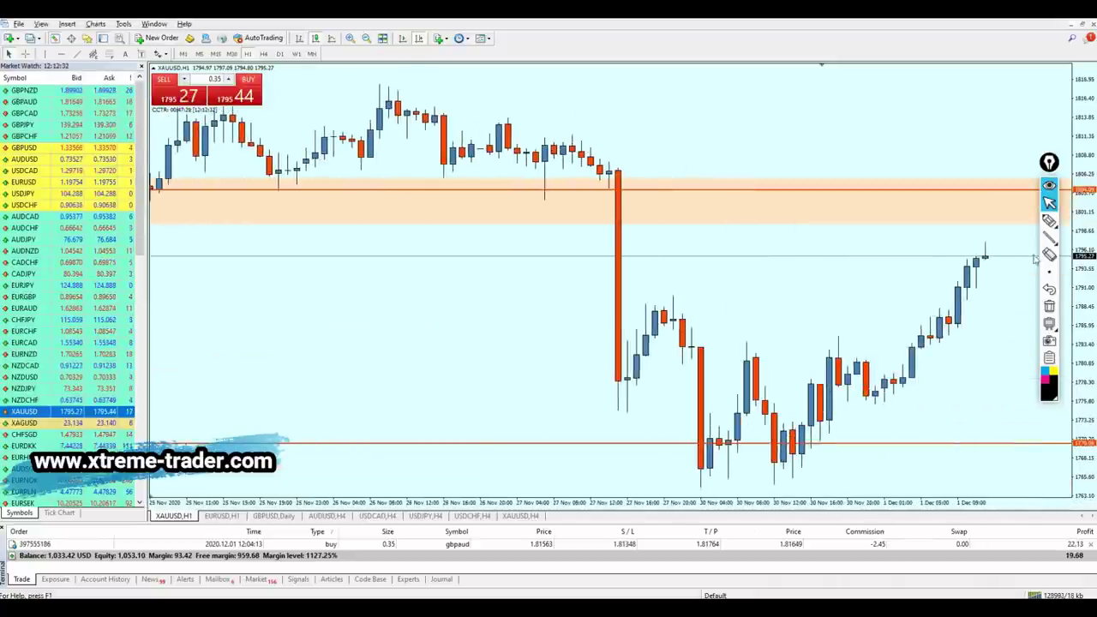
left_click(1049, 220)
left_click_drag(210, 208, 255, 205)
left_click_drag(429, 198, 435, 204)
left_click_drag(544, 192, 551, 223)
mouse_move(538, 204)
left_mouse_down()
mouse_move(544, 212)
mouse_move(567, 193)
mouse_move(605, 202)
left_mouse_up()
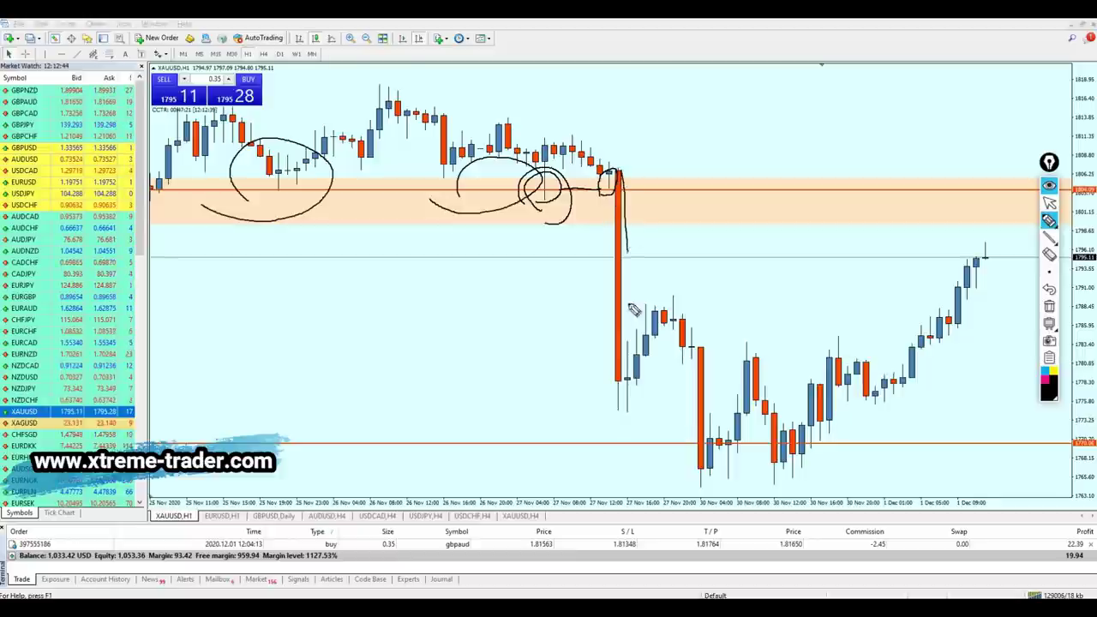
left_click_drag(613, 380, 618, 199)
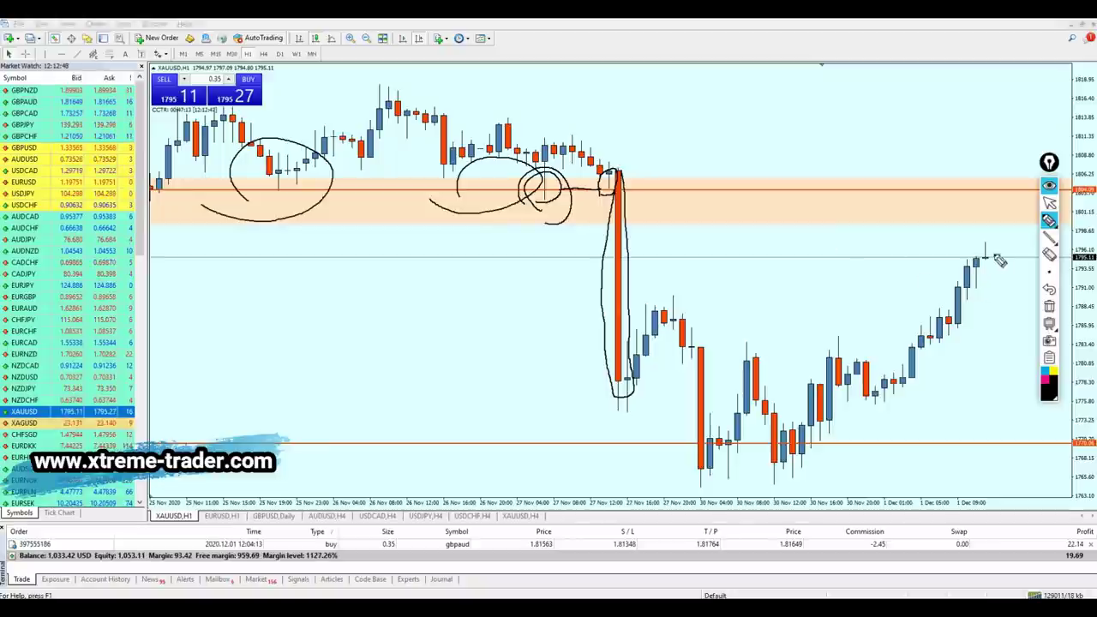
Step: Sketch a zigzag rise to the traced 1804 level and a drop to a short line near 1788, then clear the annotations
mouse_move(1011, 238)
left_mouse_down()
mouse_move(1024, 264)
mouse_move(1033, 196)
left_mouse_up()
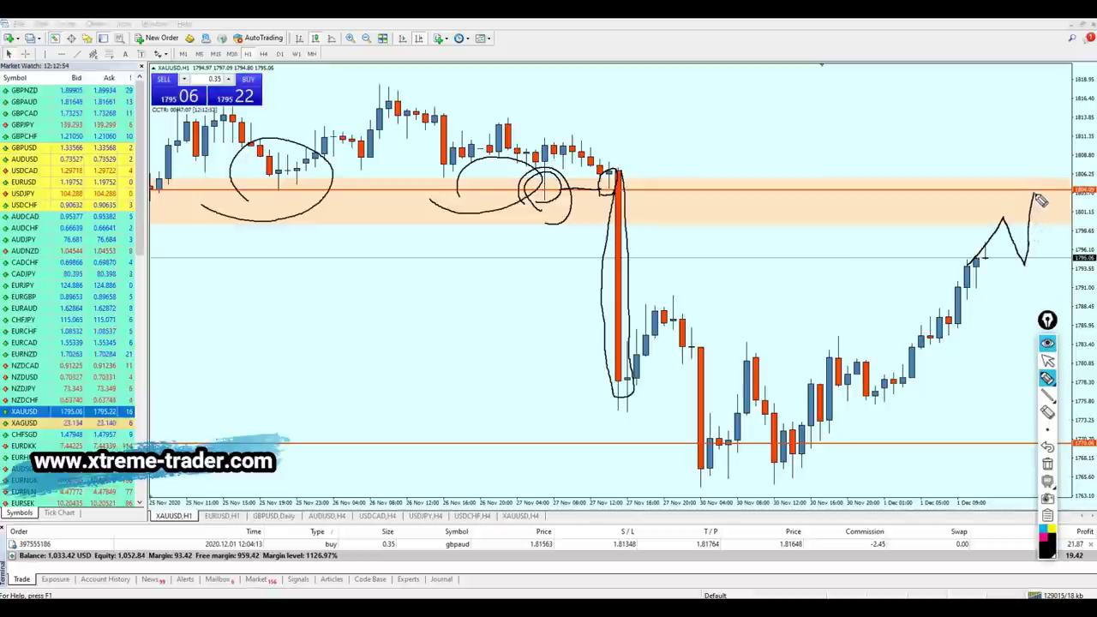
left_click_drag(600, 188, 1063, 190)
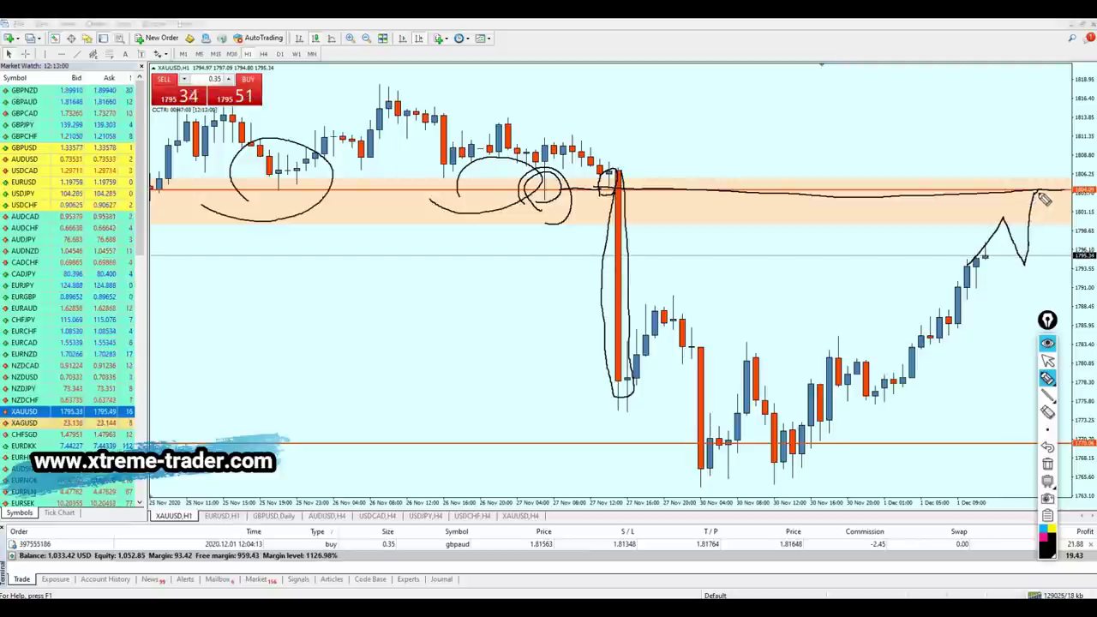
left_click_drag(1042, 196, 1051, 306)
left_click_drag(901, 306, 1052, 306)
left_click_drag(1039, 344, 984, 344)
left_click(991, 360)
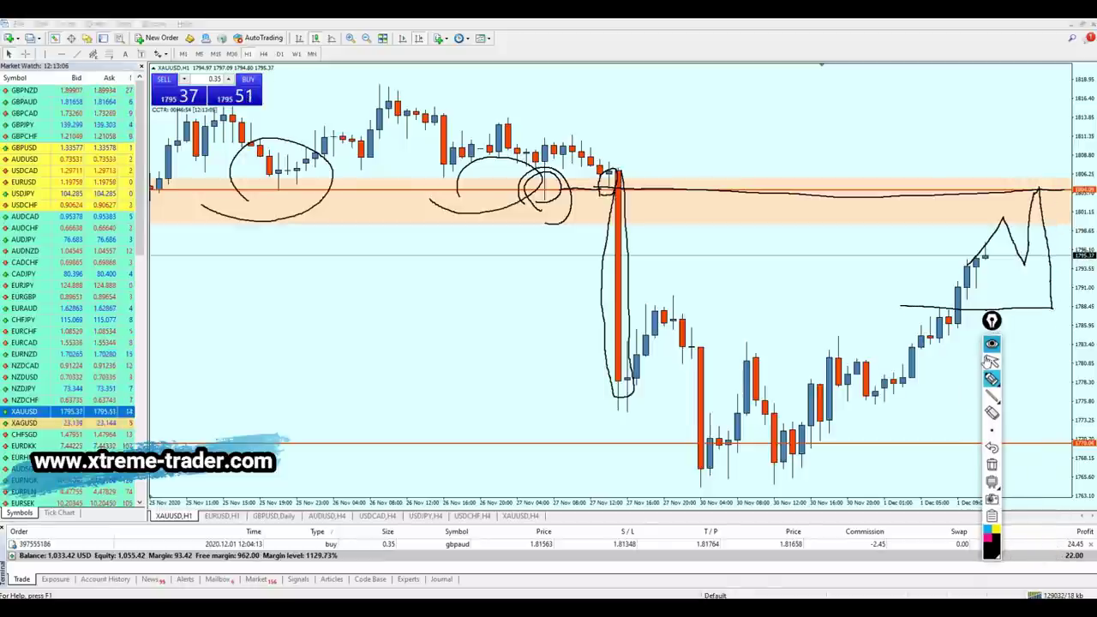
key("ctrl+shift+c")
Step: Delete the shaded rectangle and the line inside it, and place a new horizontal line at about 1804
scroll(815, 343, "up", 3)
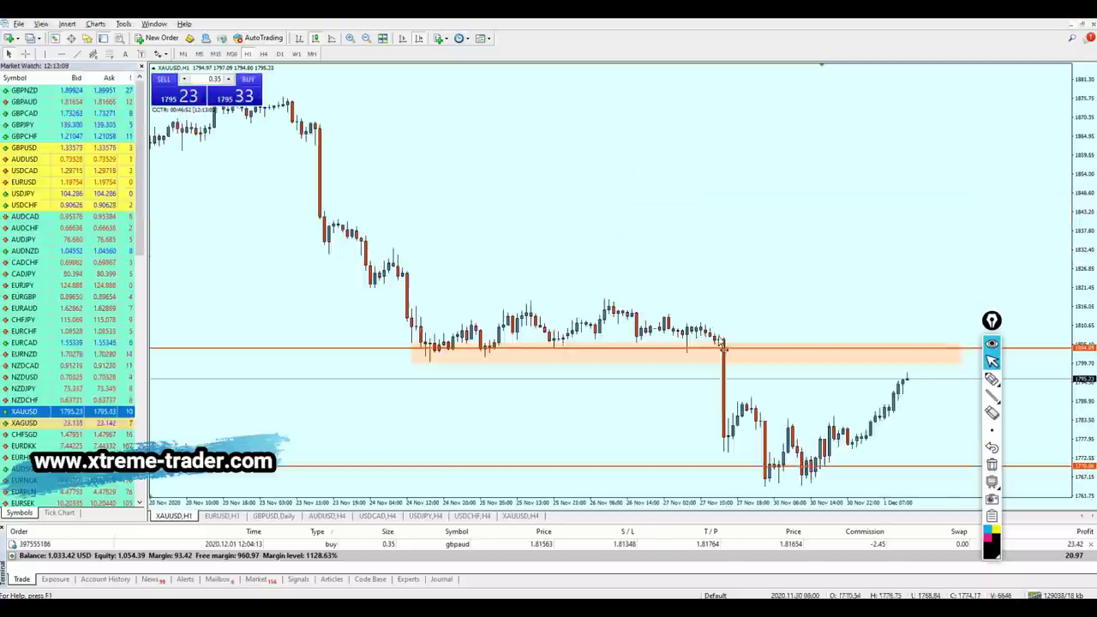
double_click(898, 358)
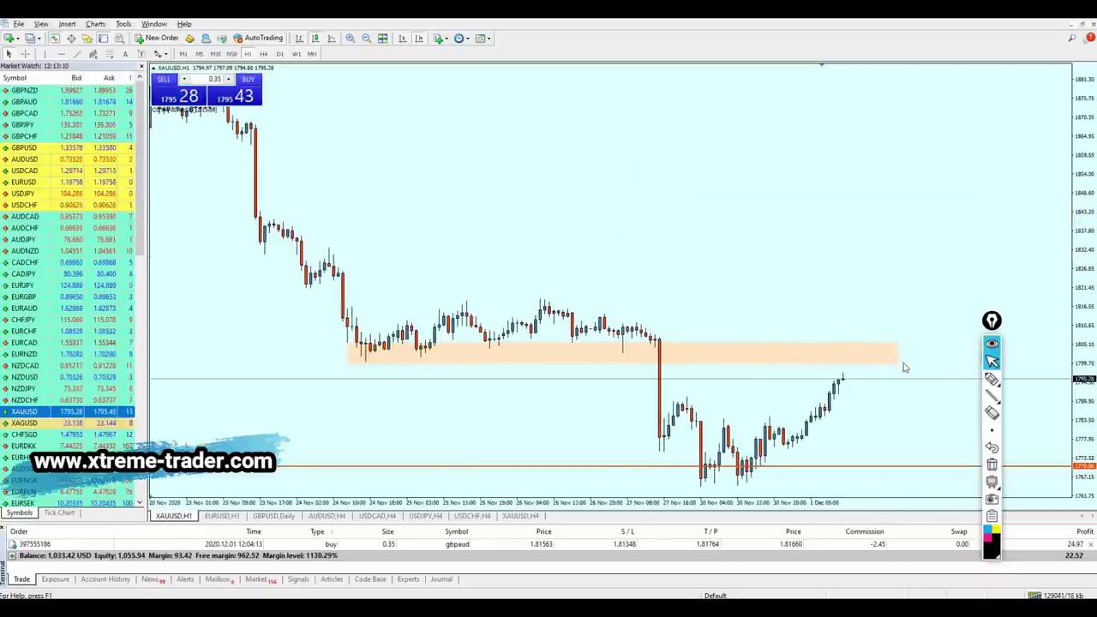
key("Delete")
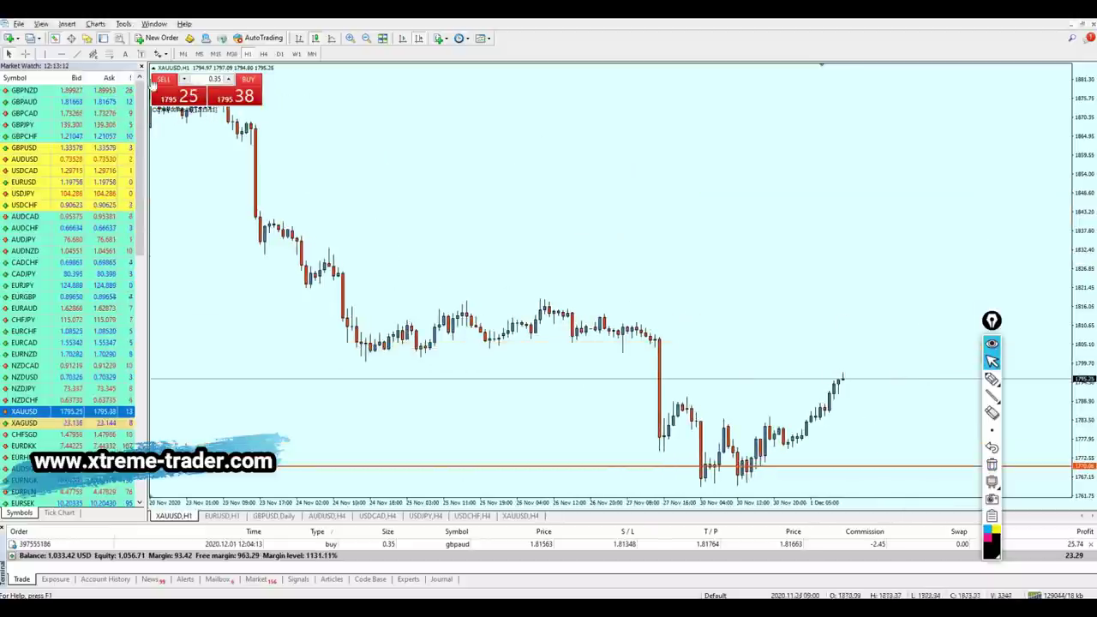
left_click(633, 348)
Step: Sketch an arrow from the latest candle up to the 1804 line twice, clearing it each time
left_click(991, 379)
left_click_drag(845, 377, 879, 354)
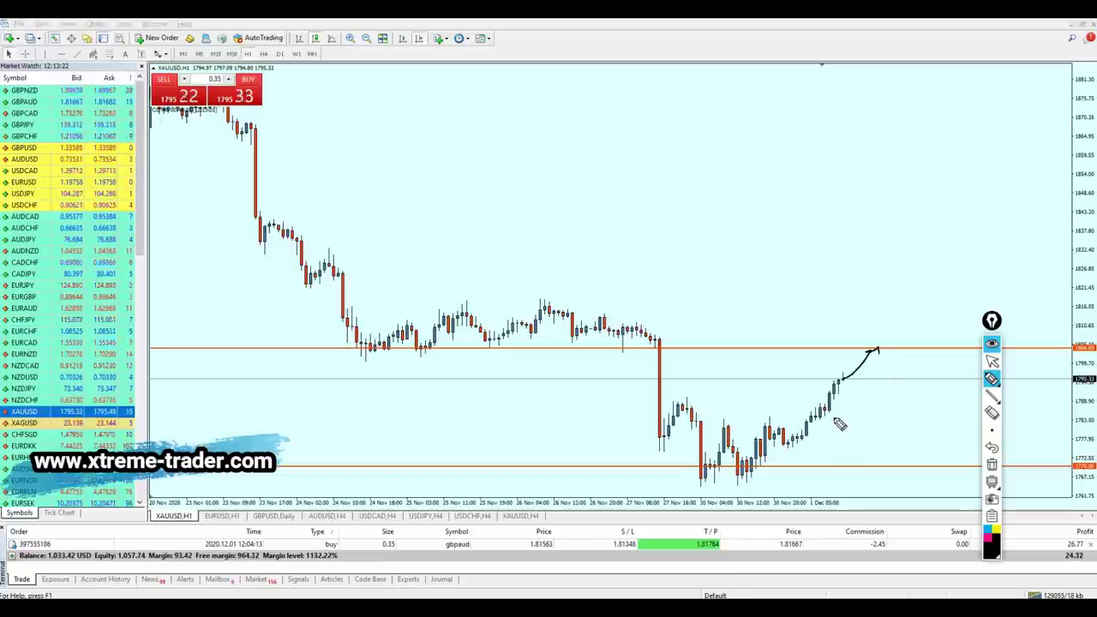
left_click(991, 361)
left_click(991, 463)
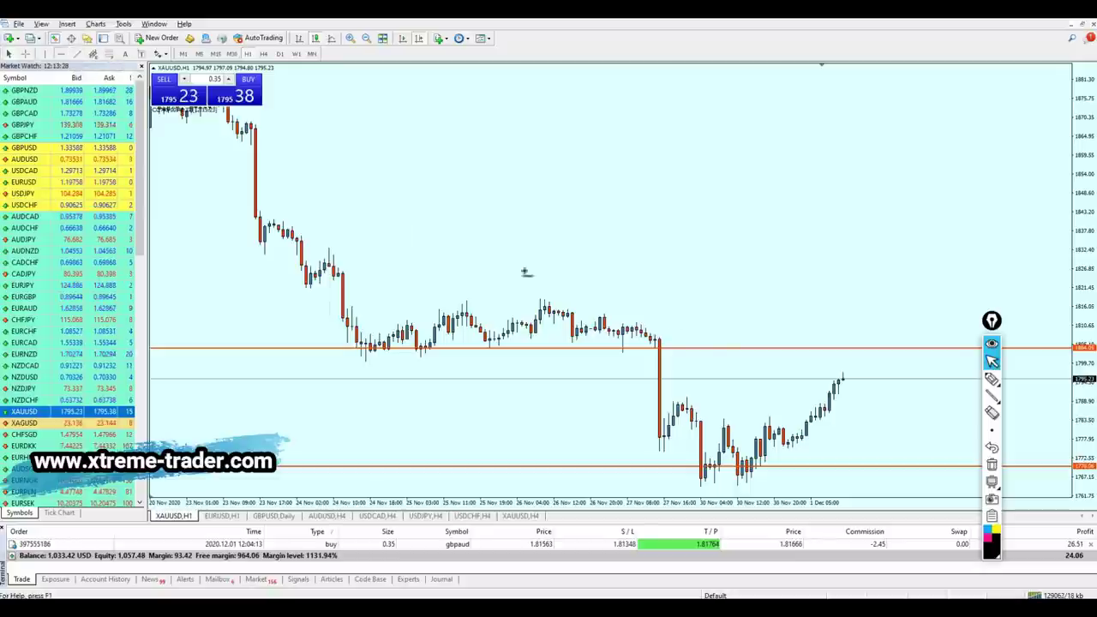
left_click(992, 379)
left_click_drag(842, 380, 879, 349)
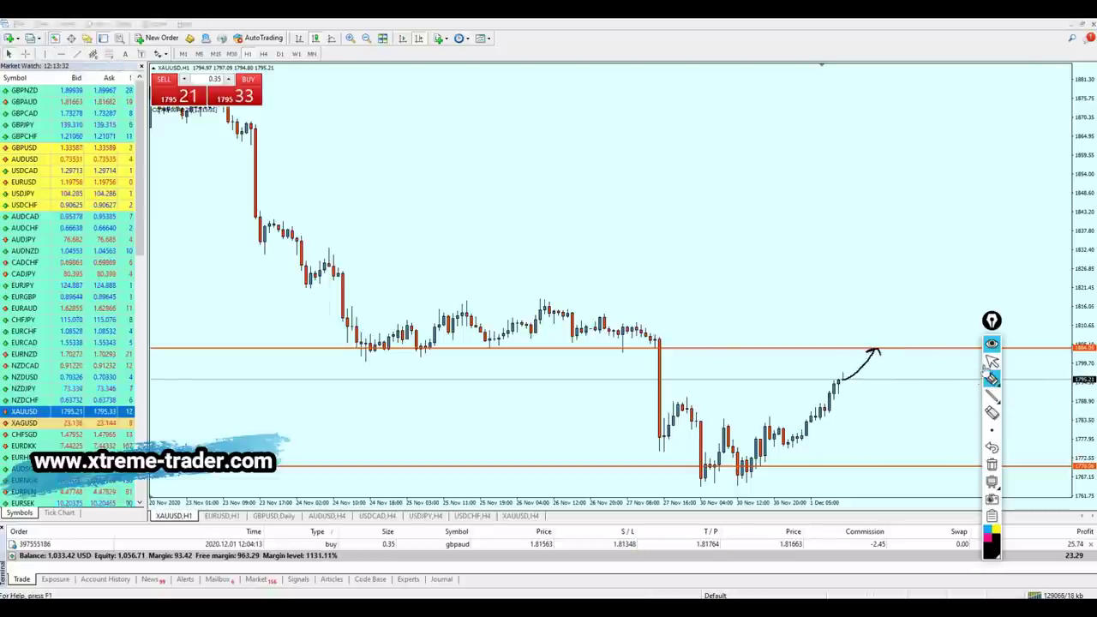
left_click(992, 464)
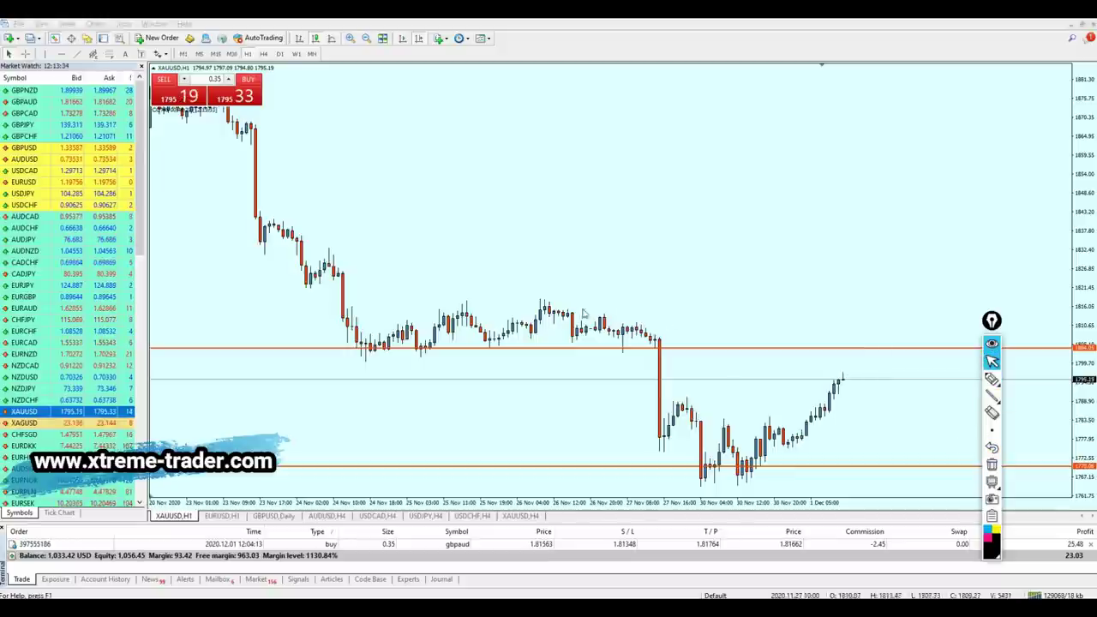
Step: Add a horizontal line at about 1790, circle the swing high below the broken support, and trace its level to a pullback from the latest candle
left_click_drag(510, 350, 551, 400)
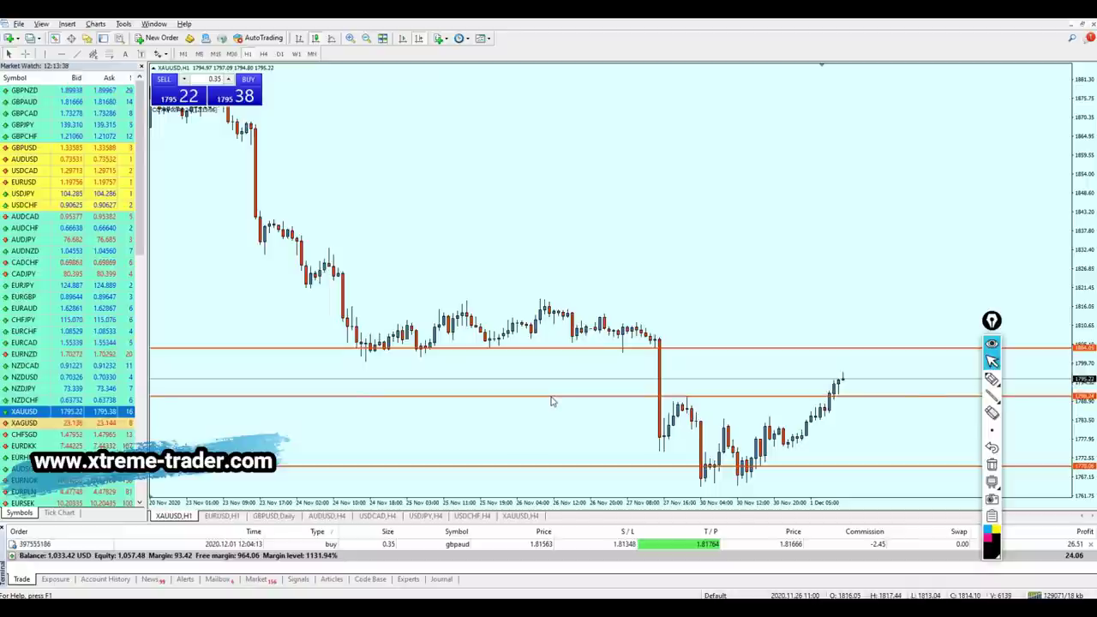
left_click(991, 378)
left_click_drag(655, 409, 678, 412)
mouse_move(748, 398)
left_mouse_down()
mouse_move(840, 392)
mouse_move(843, 380)
left_mouse_up()
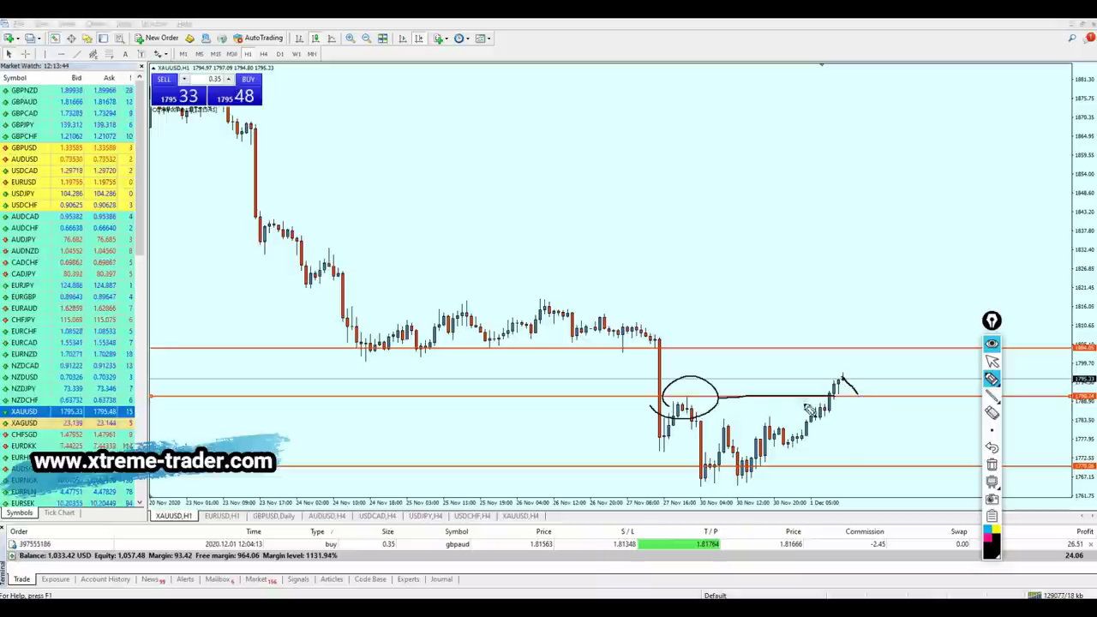
left_click_drag(686, 401, 898, 397)
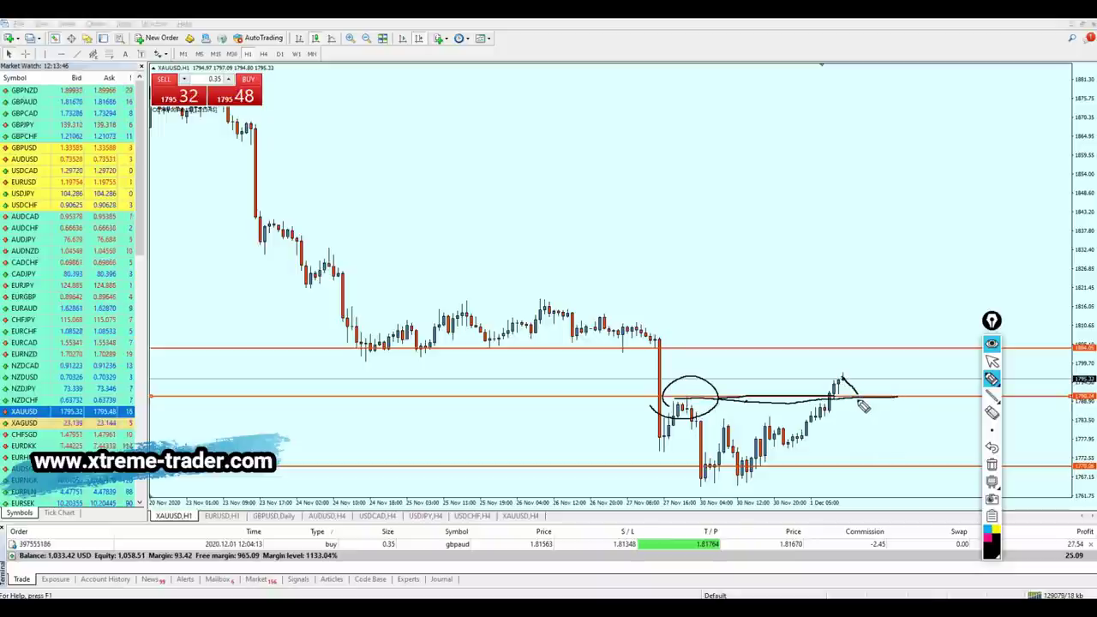
Step: Extend the sketched pullback with a rise to the 1804 line, trace that level, and clear the annotations
left_click_drag(888, 360, 884, 347)
left_click_drag(601, 350, 905, 359)
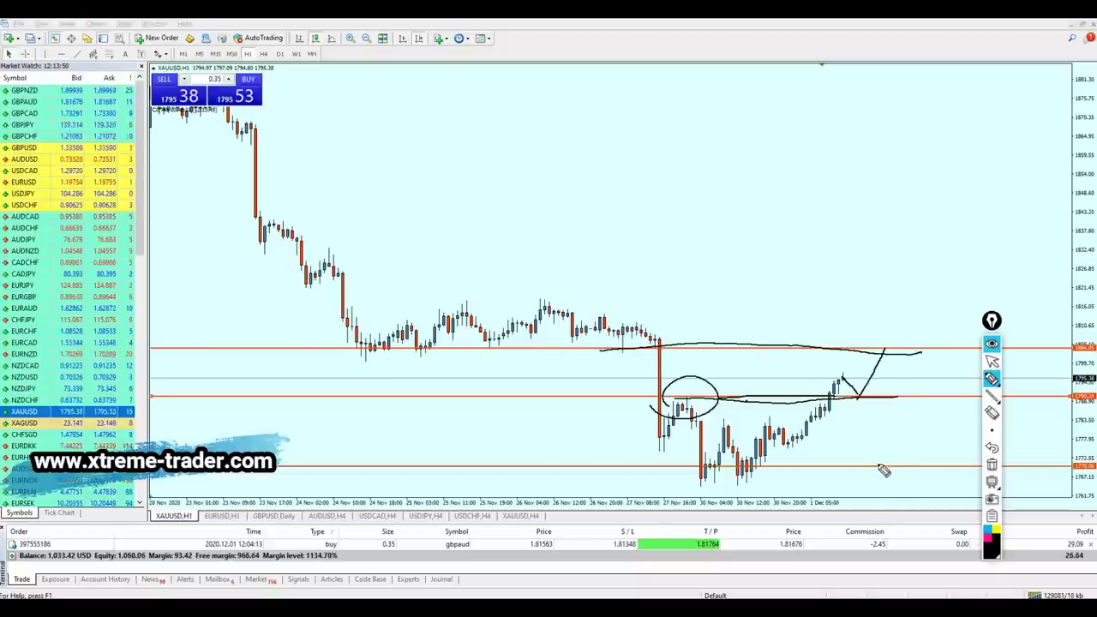
left_click(991, 360)
left_click(991, 463)
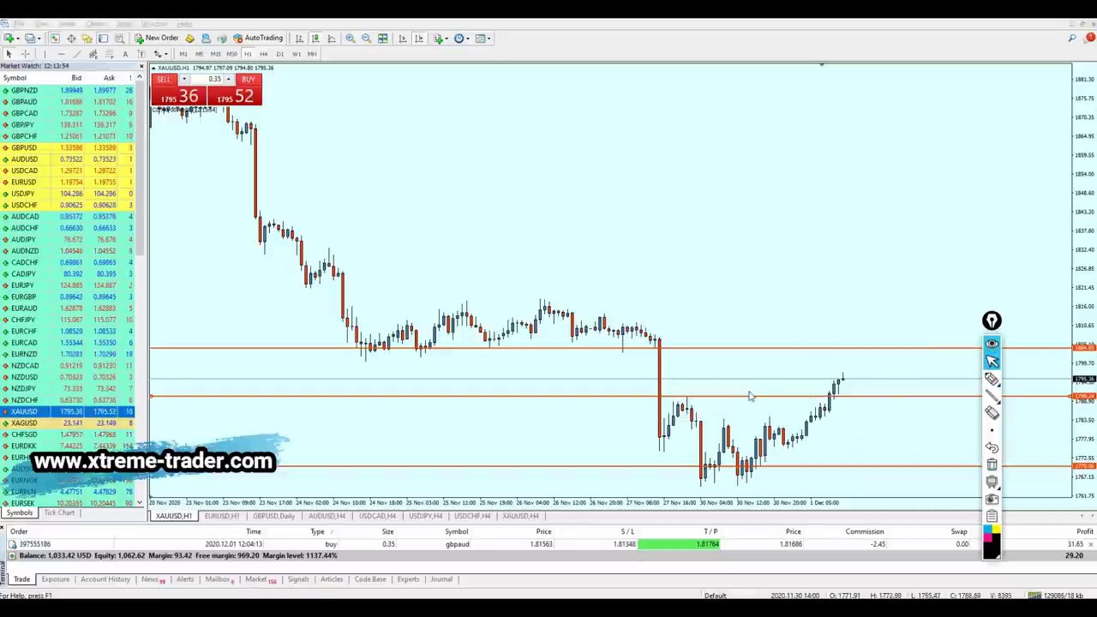
Step: Fine-tune the middle horizontal line onto the wick tip of the swing high at about 1790
scroll(757, 405, "up", 3)
key("plus")
scroll(497, 309, "down", 3)
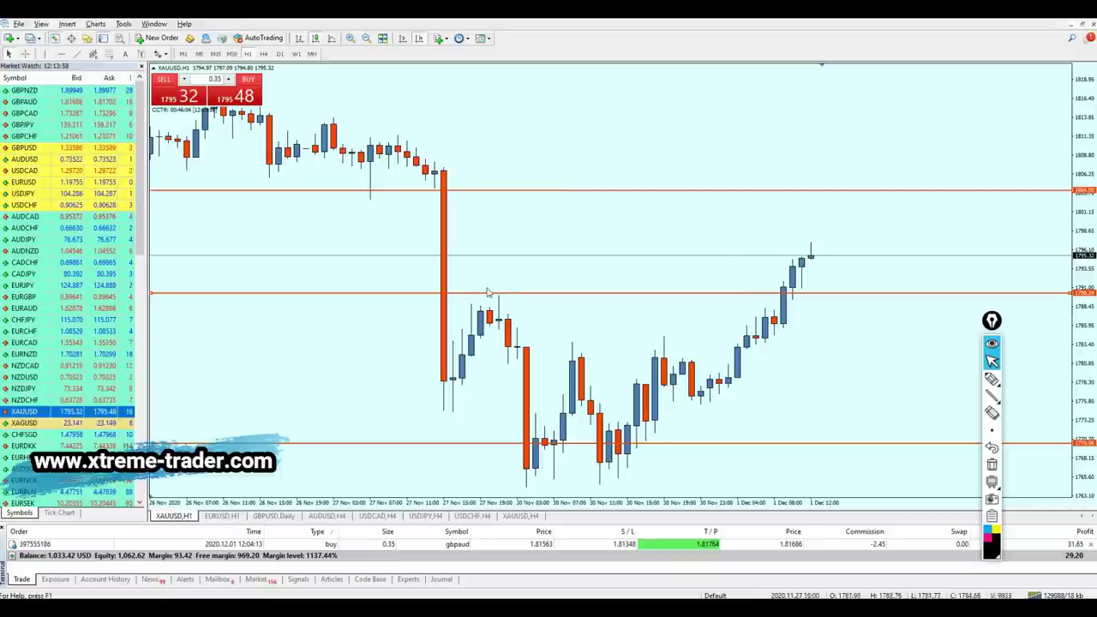
scroll(506, 304, "up", 2)
scroll(518, 305, "down", 2)
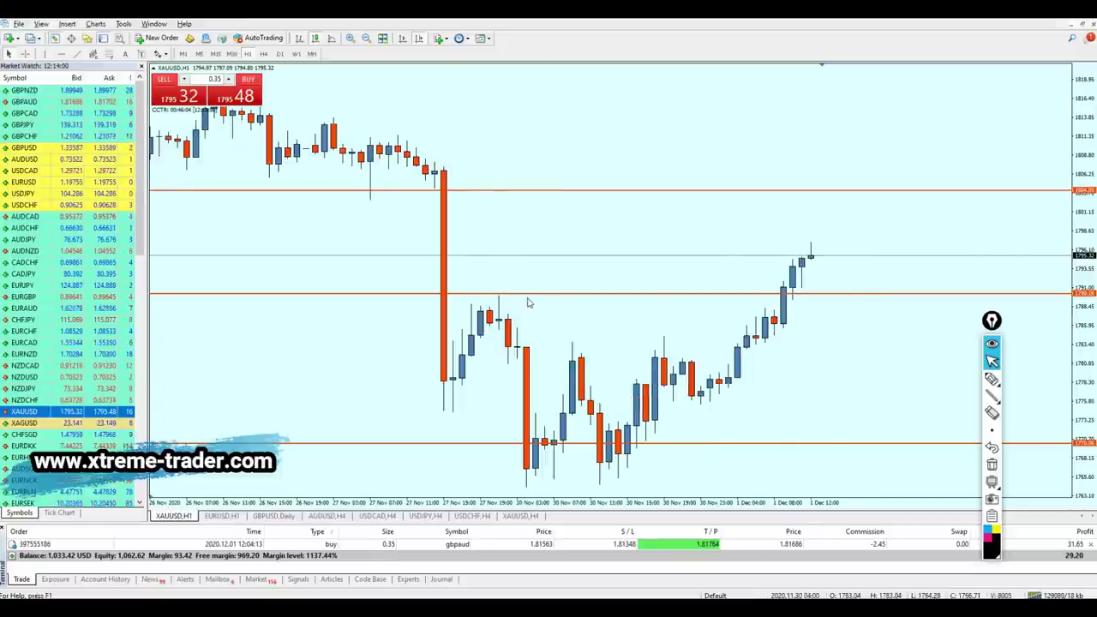
double_click(507, 295)
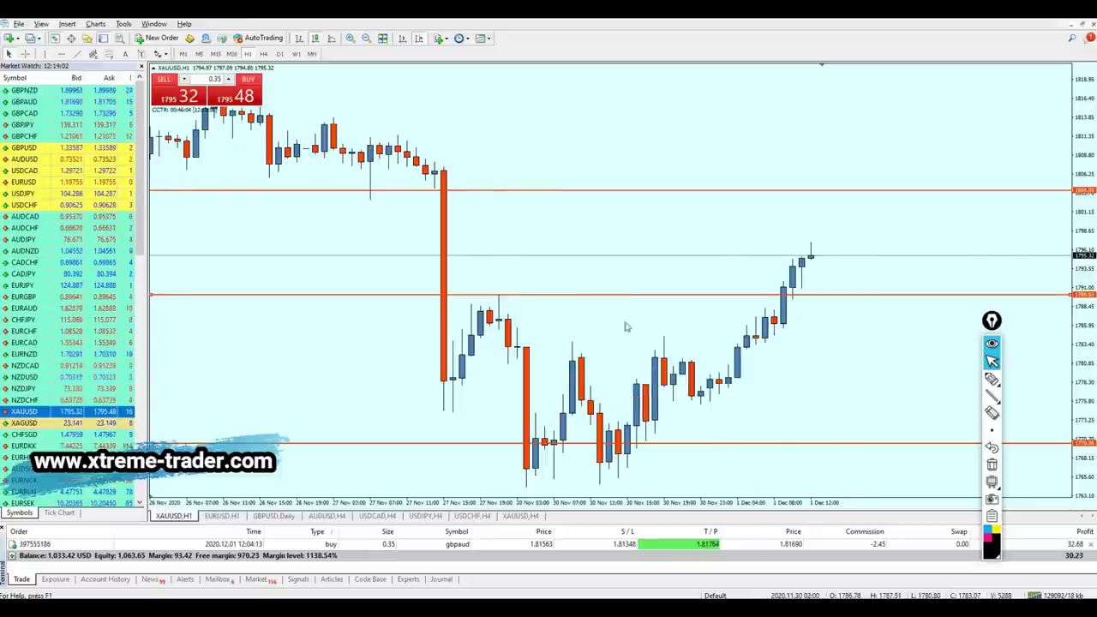
Step: Circle the swing high touching the middle horizontal line, and clear the annotation
left_click(994, 378)
left_click_drag(532, 294, 524, 345)
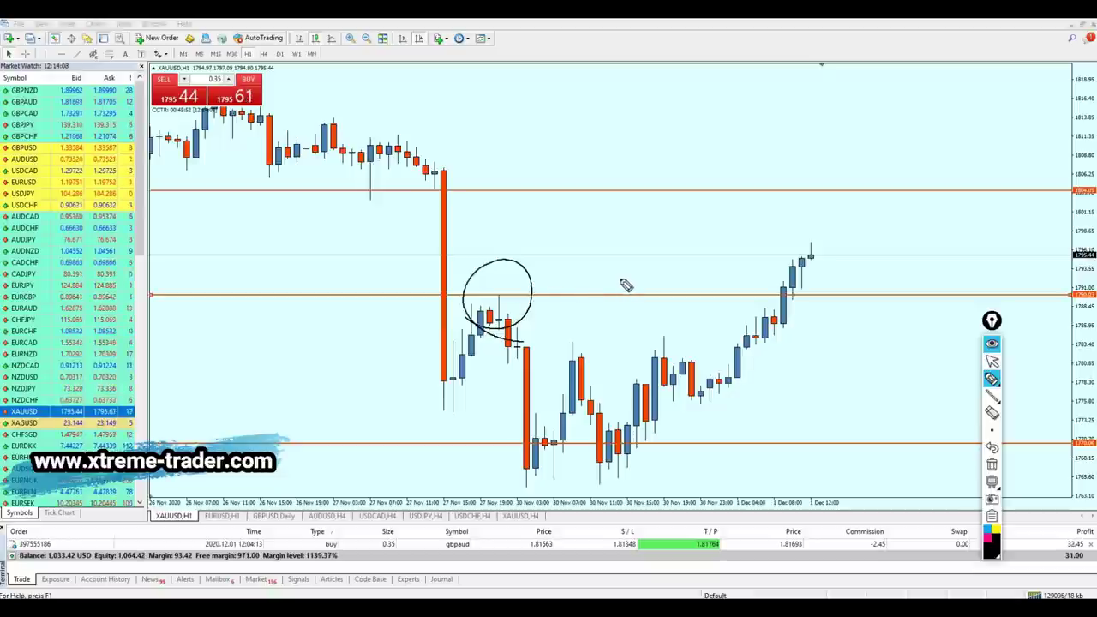
left_click(991, 360)
left_click(992, 464)
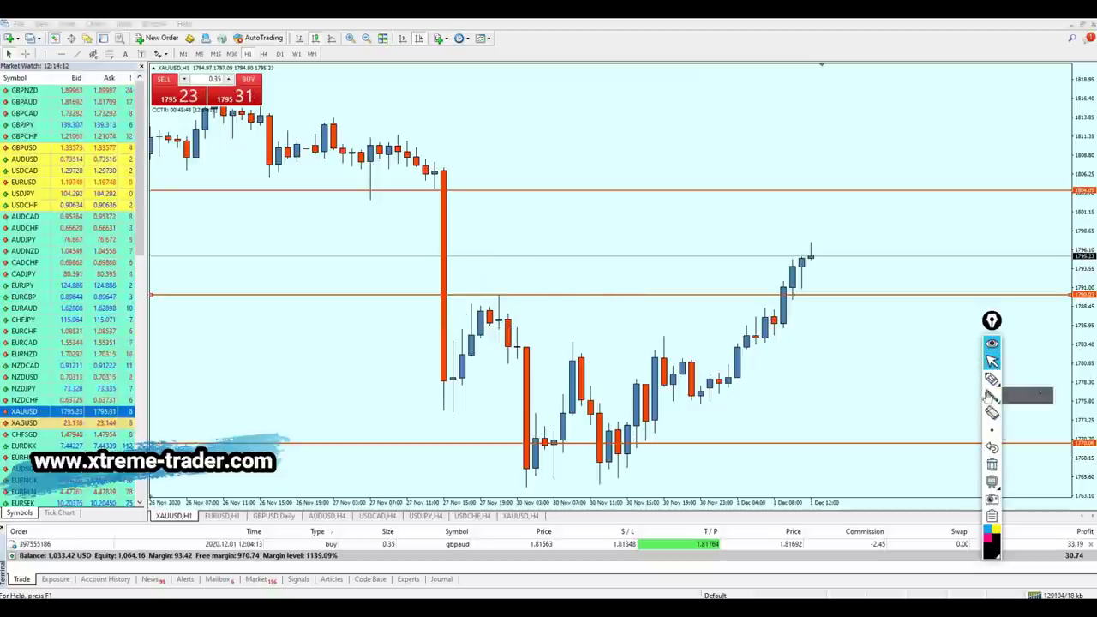
Step: Draw an arrow pointing up to the bullish candle that broke the middle horizontal line, and clear the annotation
left_click(991, 379)
mouse_move(781, 374)
left_mouse_down()
mouse_move(780, 322)
mouse_move(789, 331)
left_mouse_up()
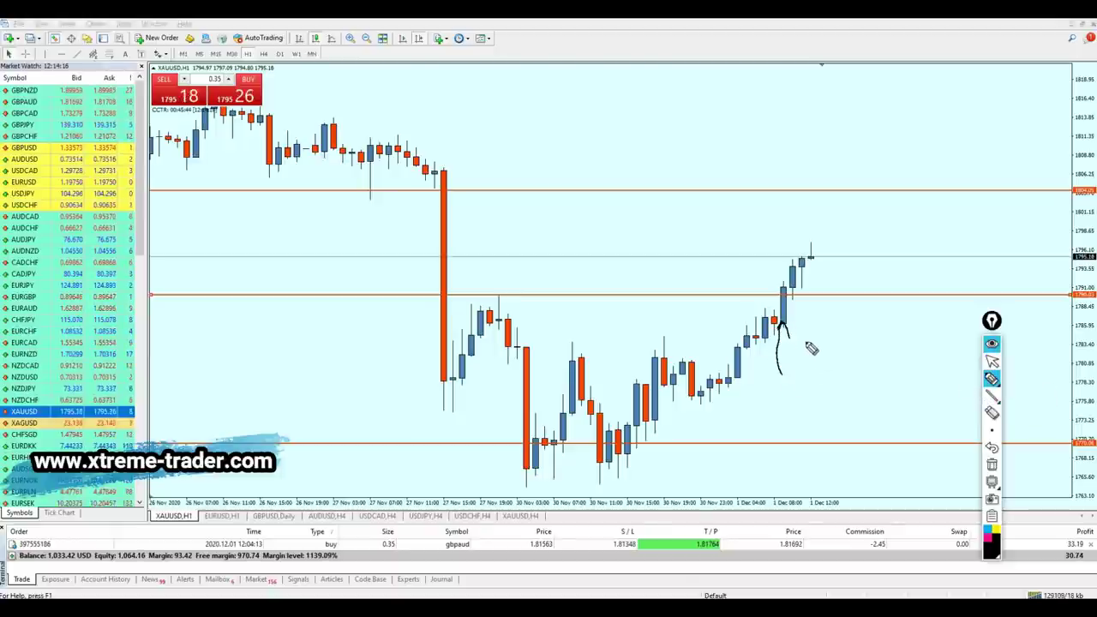
left_click(992, 361)
left_click(992, 465)
Step: Lower the middle horizontal line to about 1788.34, and circle the swing high on it with a trailing curve and the label "R"
left_click_drag(835, 300, 805, 313)
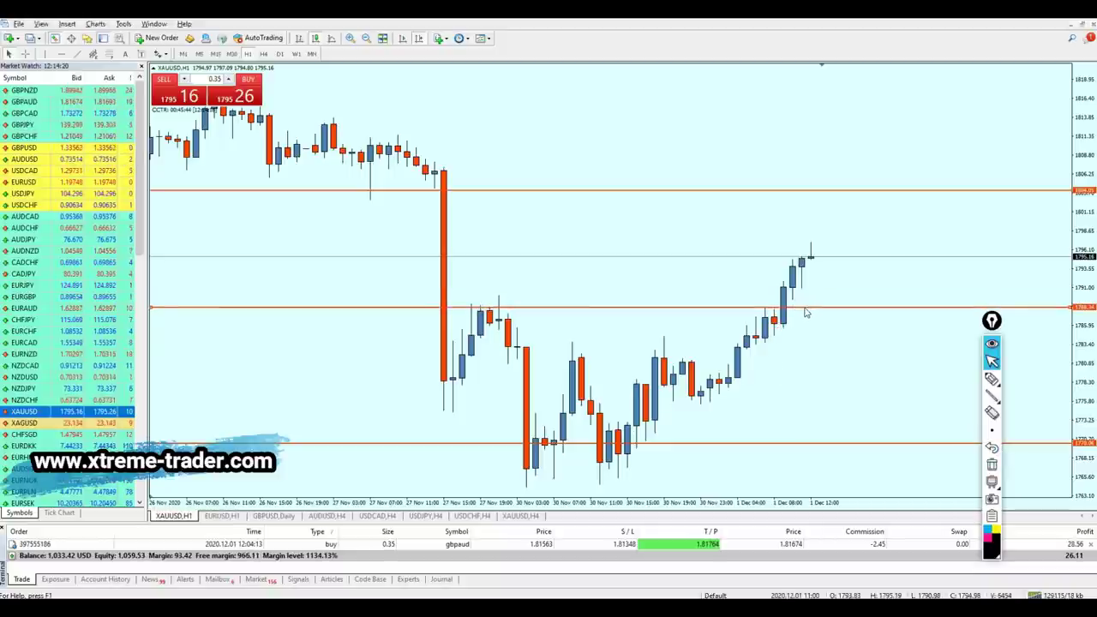
left_click(991, 377)
mouse_move(469, 319)
left_mouse_down()
mouse_move(517, 282)
mouse_move(522, 311)
mouse_move(619, 268)
left_mouse_up()
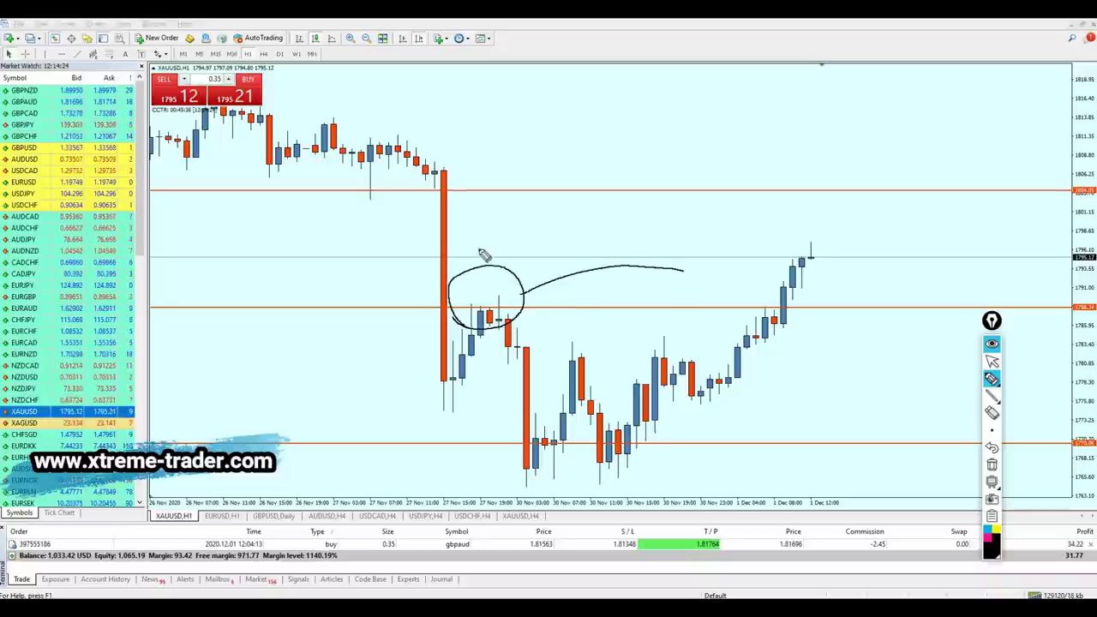
left_click_drag(506, 244, 520, 254)
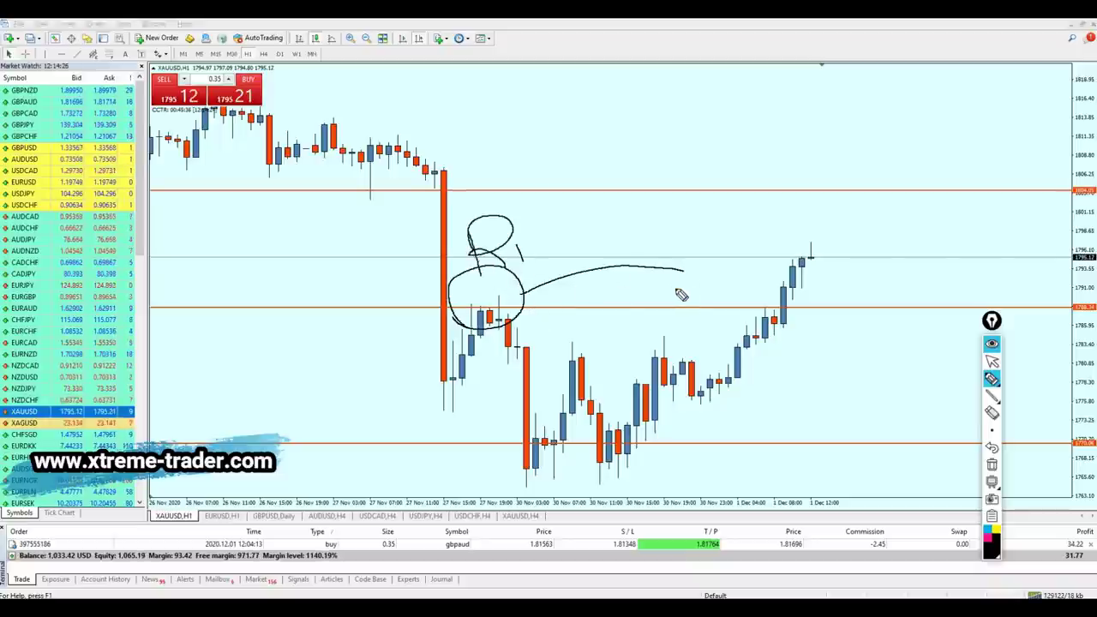
Step: Finish the arrow to the recent swing high at the middle horizontal line, circle that high with the label "R2", and clear the annotations
mouse_move(727, 310)
left_mouse_down()
mouse_move(774, 329)
mouse_move(754, 276)
mouse_move(771, 298)
left_mouse_up()
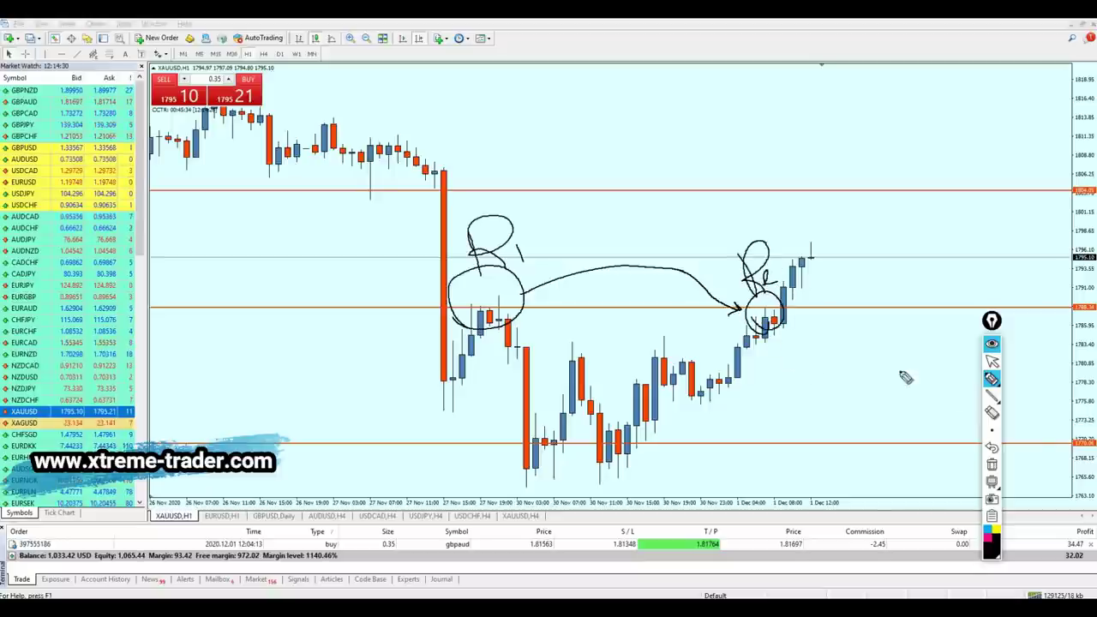
left_click(997, 463)
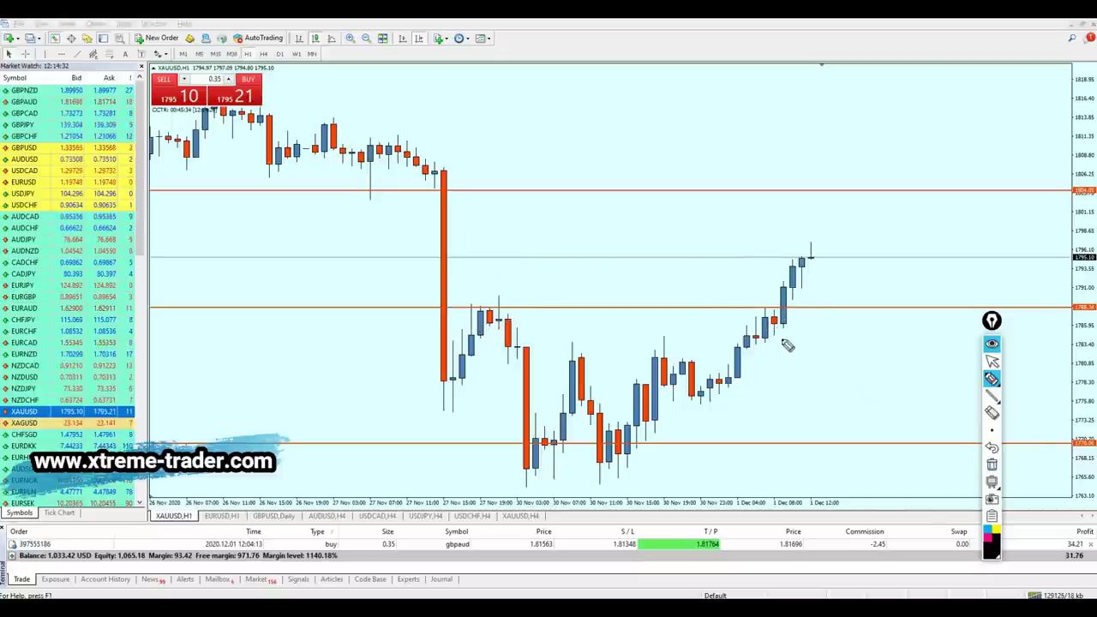
Step: Circle the bullish candle that broke the middle horizontal line, mark the small highs beside it, and clear the annotations
mouse_move(775, 336)
left_mouse_down()
mouse_move(796, 313)
mouse_move(782, 309)
mouse_move(776, 337)
left_mouse_up()
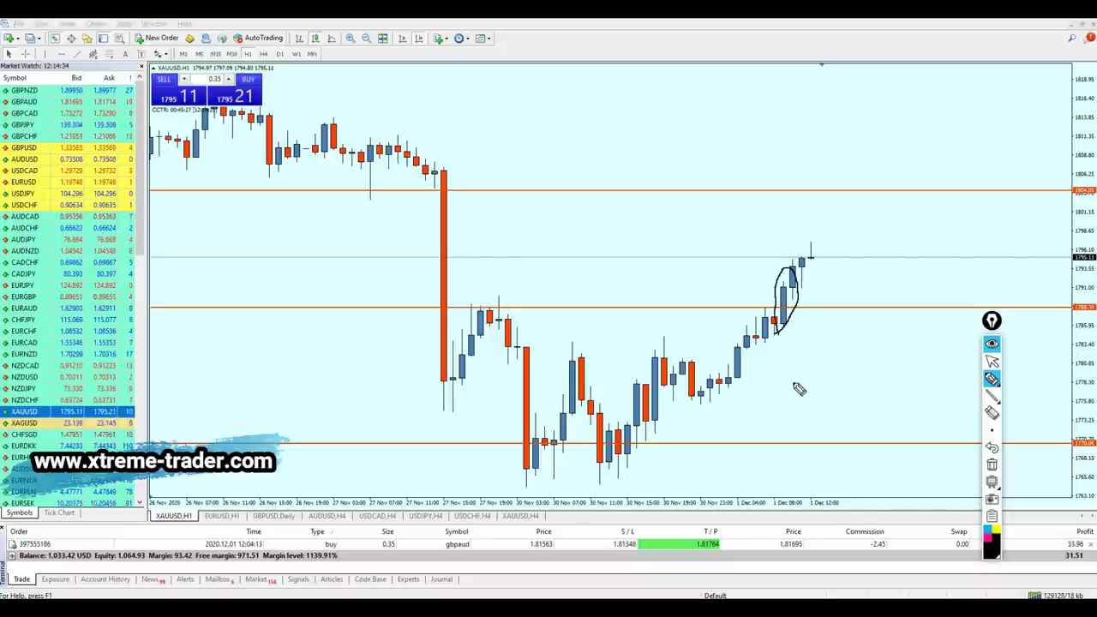
left_click(991, 464)
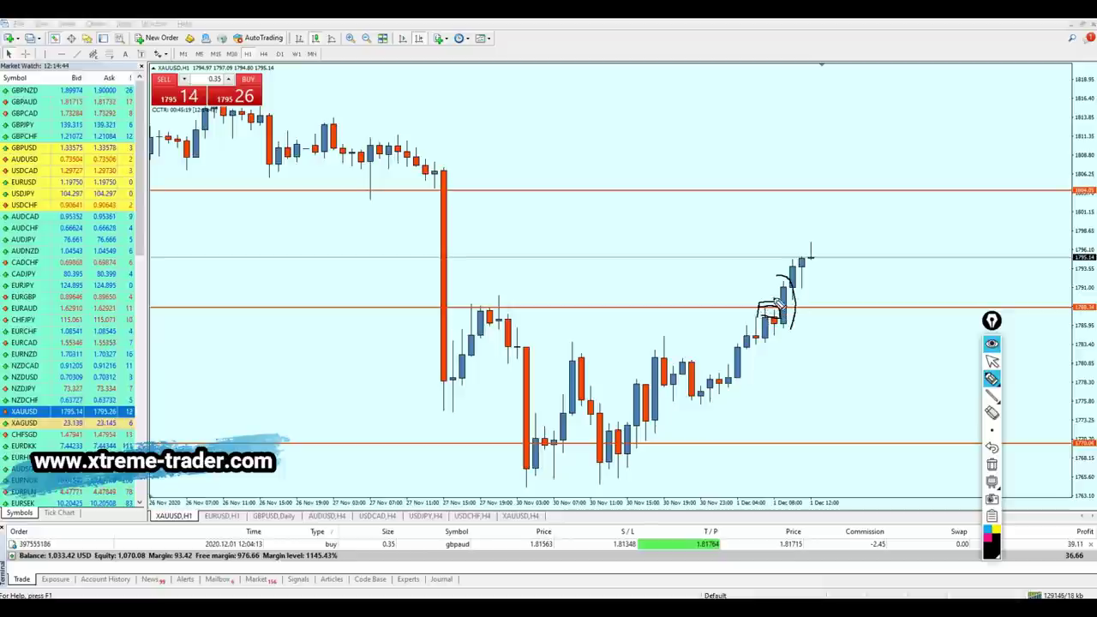
left_click(991, 361)
left_click(991, 464)
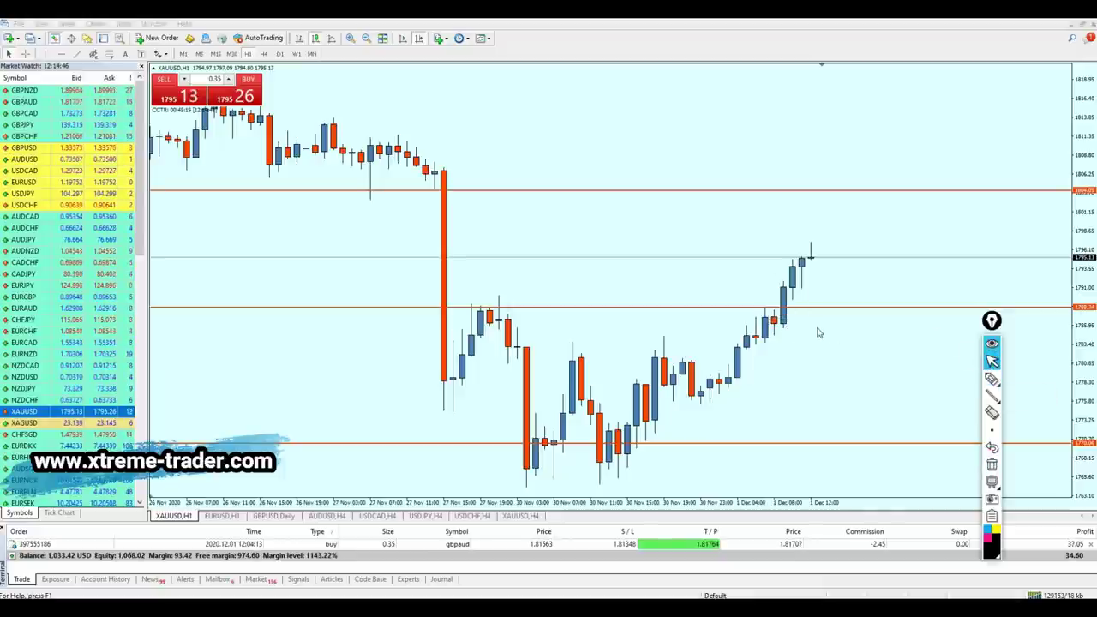
Step: Lower the middle horizontal line to about 1788.1, circle the wick tips just before the breakout candle, and clear the circle
left_click_drag(795, 311, 801, 315)
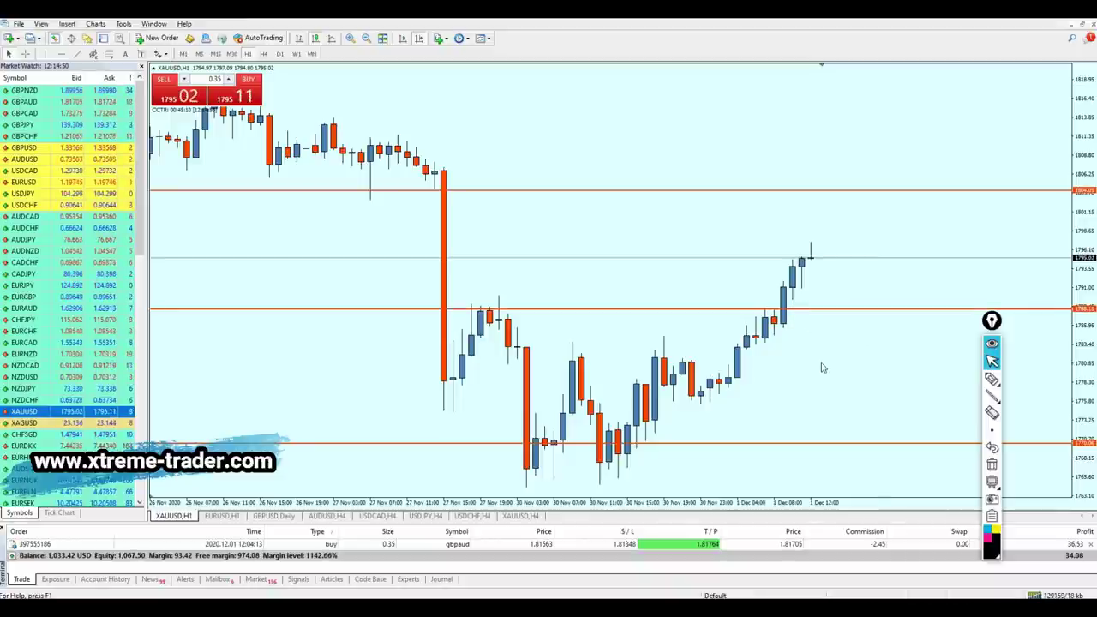
key("plus")
key("plus")
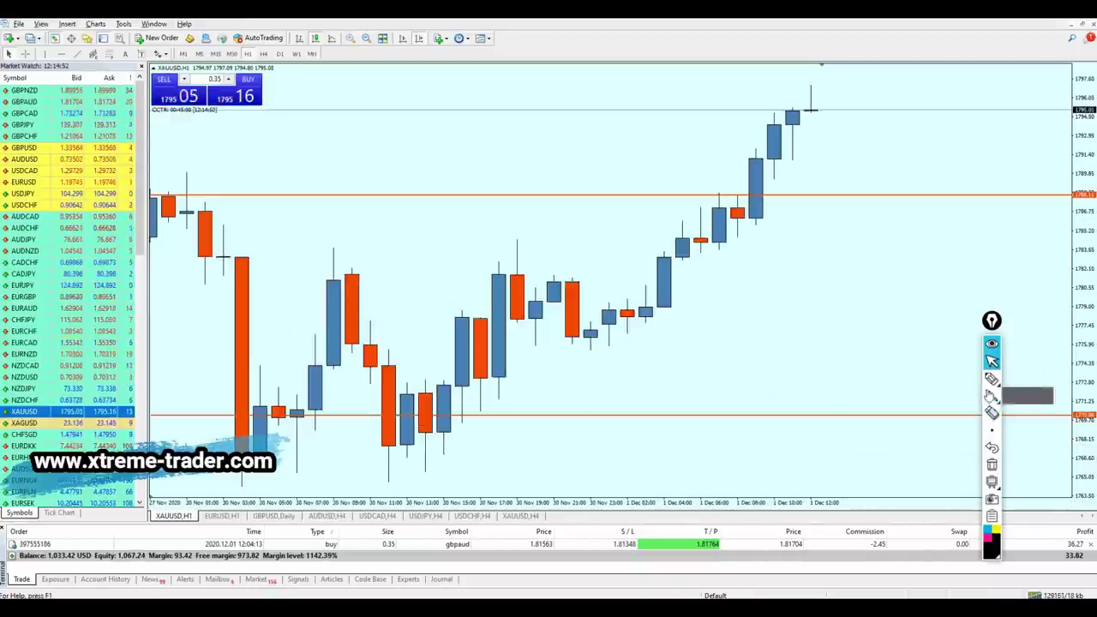
left_click(991, 379)
left_click_drag(714, 210, 739, 206)
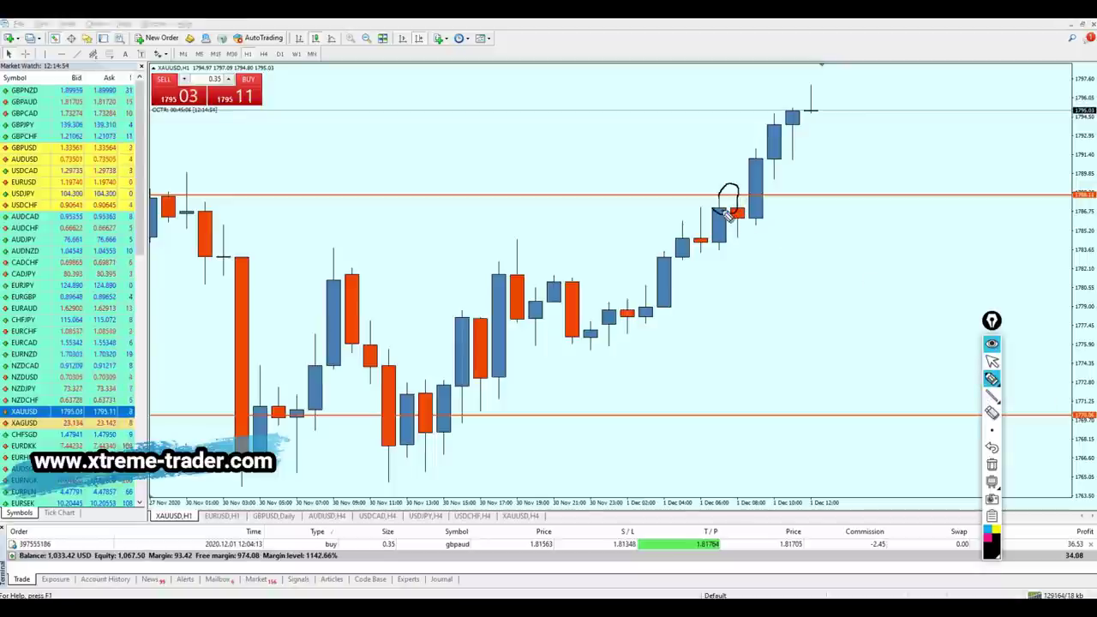
left_click(992, 464)
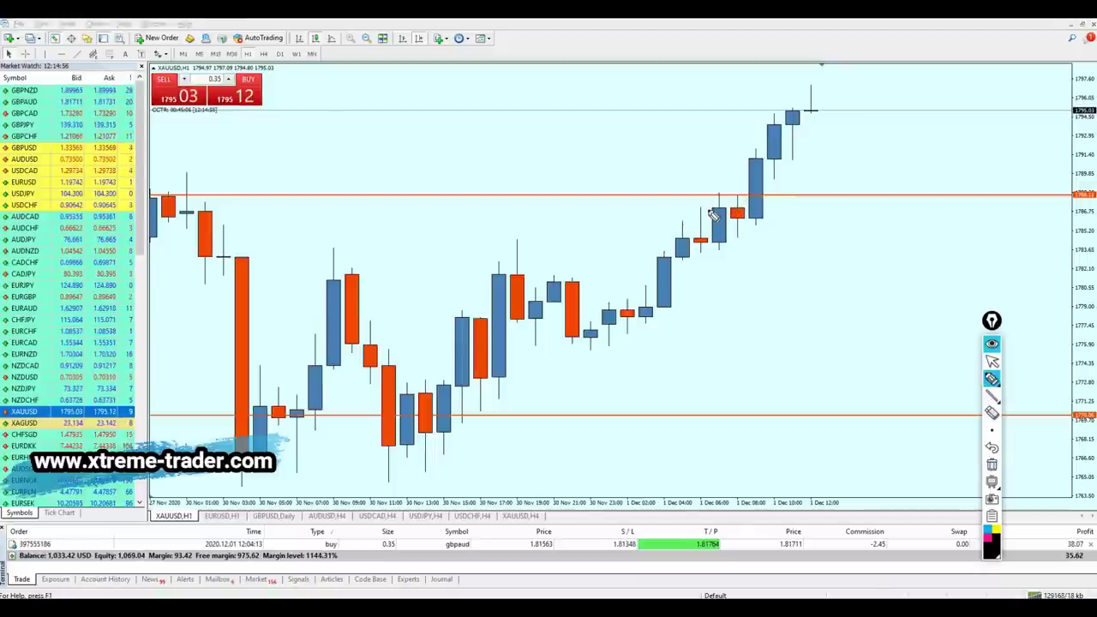
Step: Circle the wick tips on the middle line, point an arrow at the breakout candle, draw the expected pullback to the line, and clear the annotations
mouse_move(744, 216)
left_mouse_down()
mouse_move(704, 203)
mouse_move(742, 213)
left_mouse_up()
left_click_drag(782, 277, 758, 225)
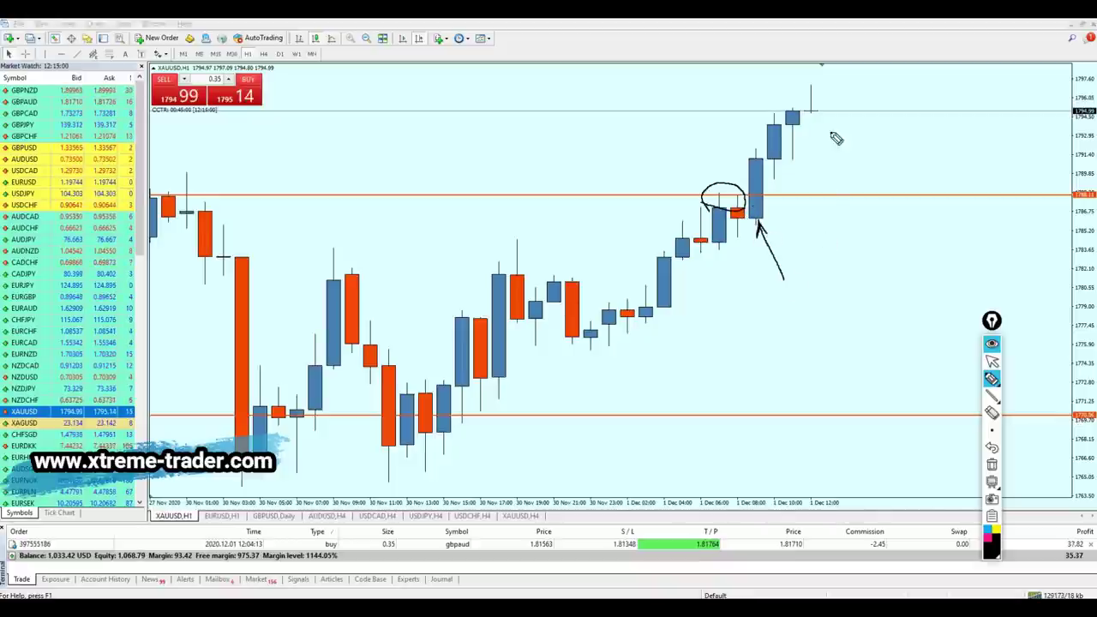
left_click_drag(861, 184, 861, 196)
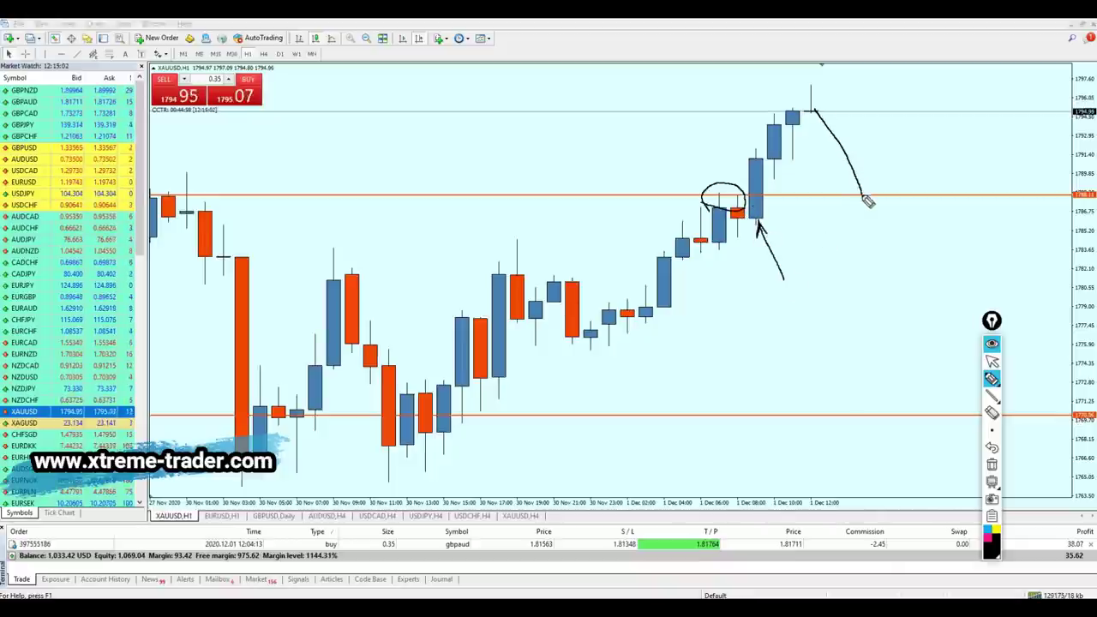
left_click_drag(760, 198, 838, 200)
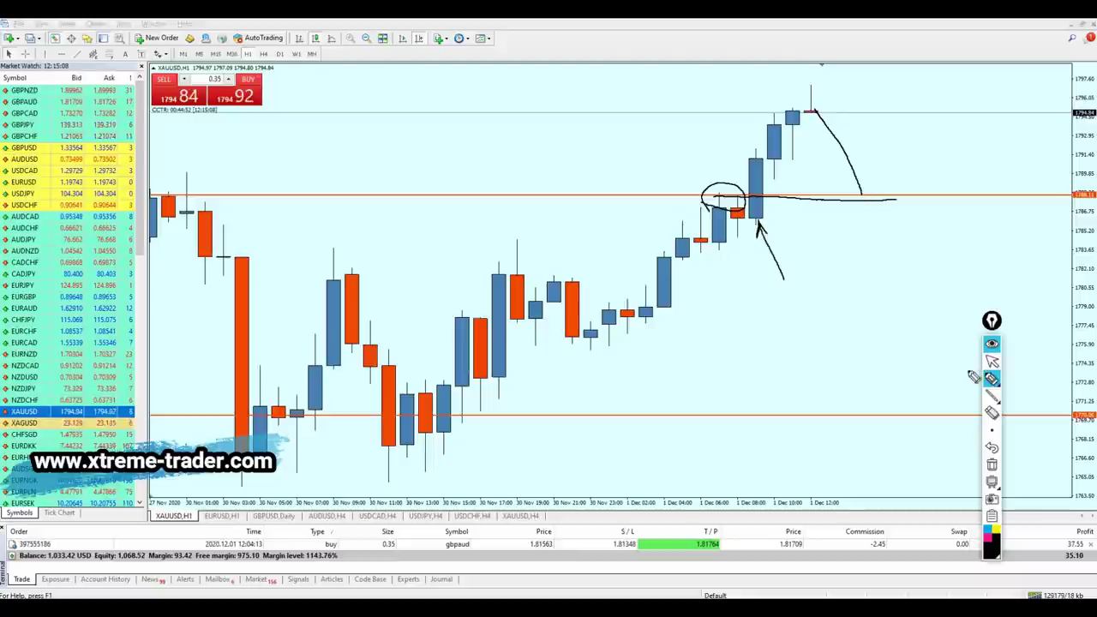
left_click(991, 361)
left_click(992, 463)
Step: Draw the expected rise from the middle horizontal line to the upper one, trace along the upper line, and clear the annotations
scroll(911, 326, "down", 5)
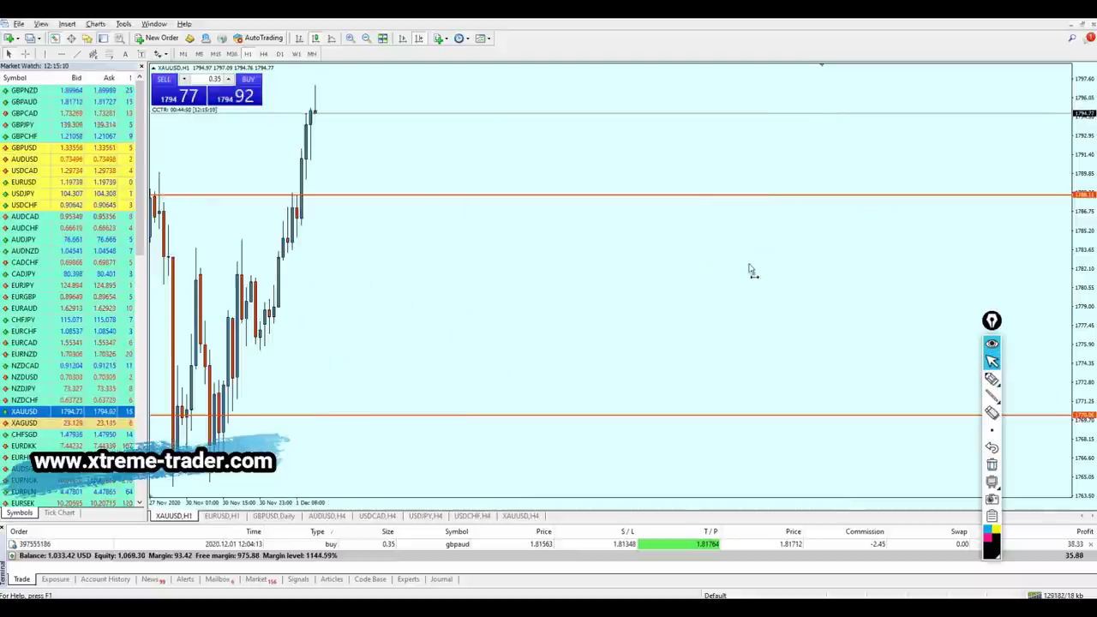
scroll(786, 309, "down", 3)
left_click(991, 378)
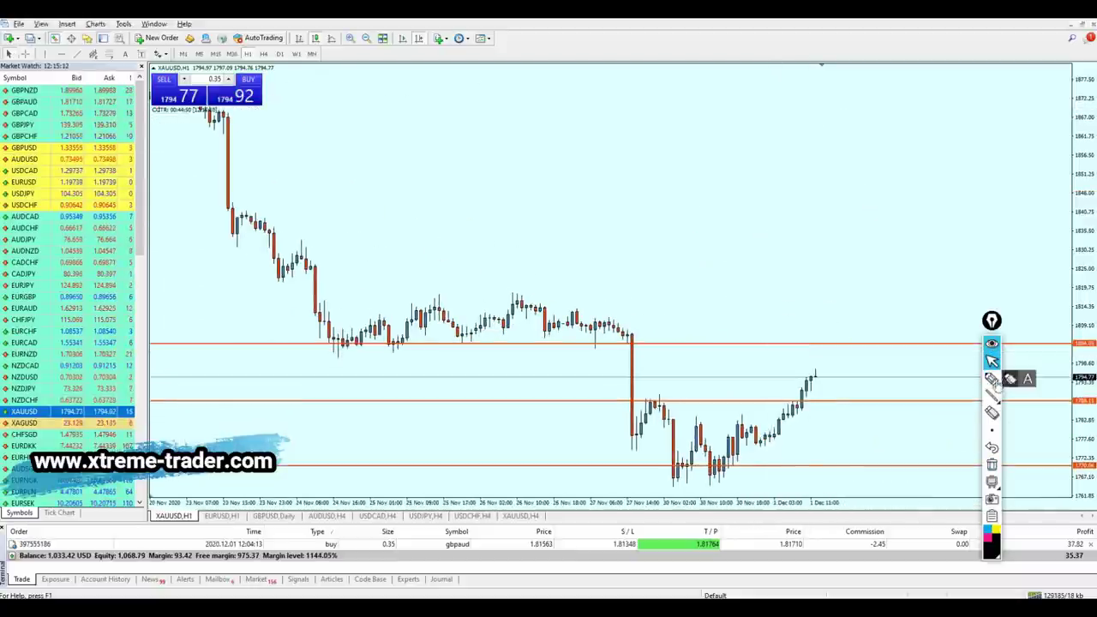
left_click_drag(830, 401, 856, 345)
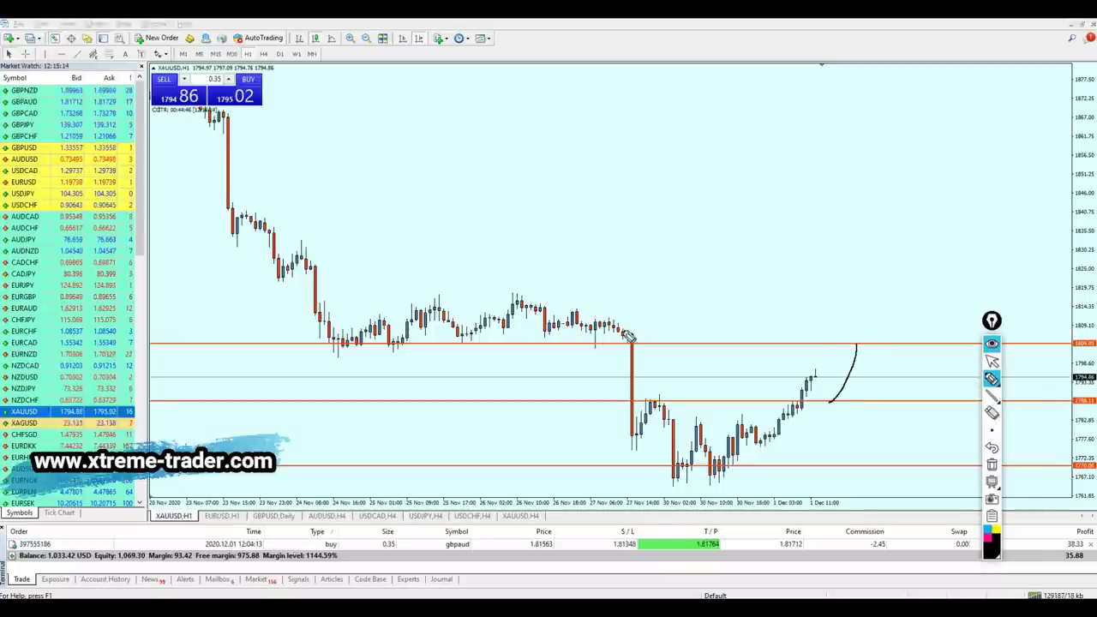
left_click_drag(588, 341, 870, 345)
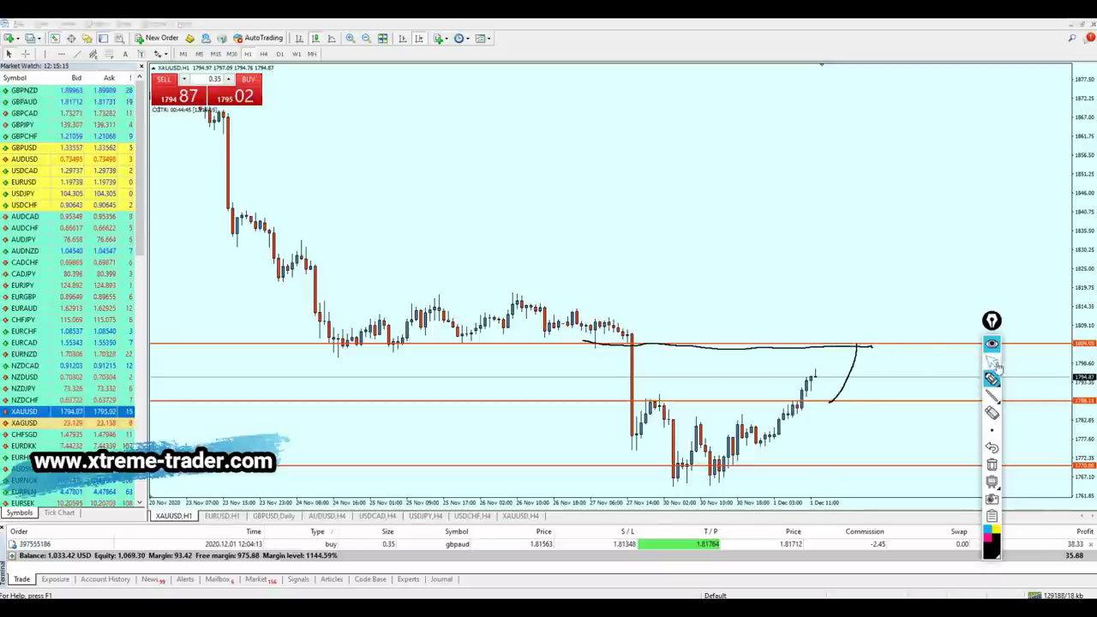
left_click(991, 463)
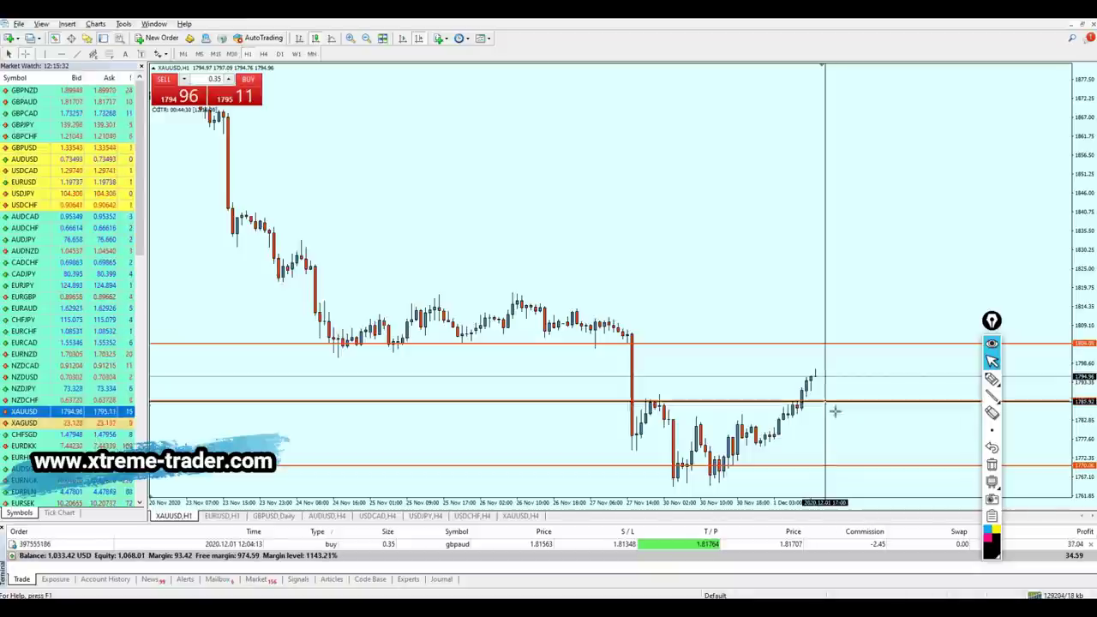
Step: Check the upper level with the crosshair, delete the middle horizontal line, and pick the upper horizontal line
scroll(845, 410, "up", 3)
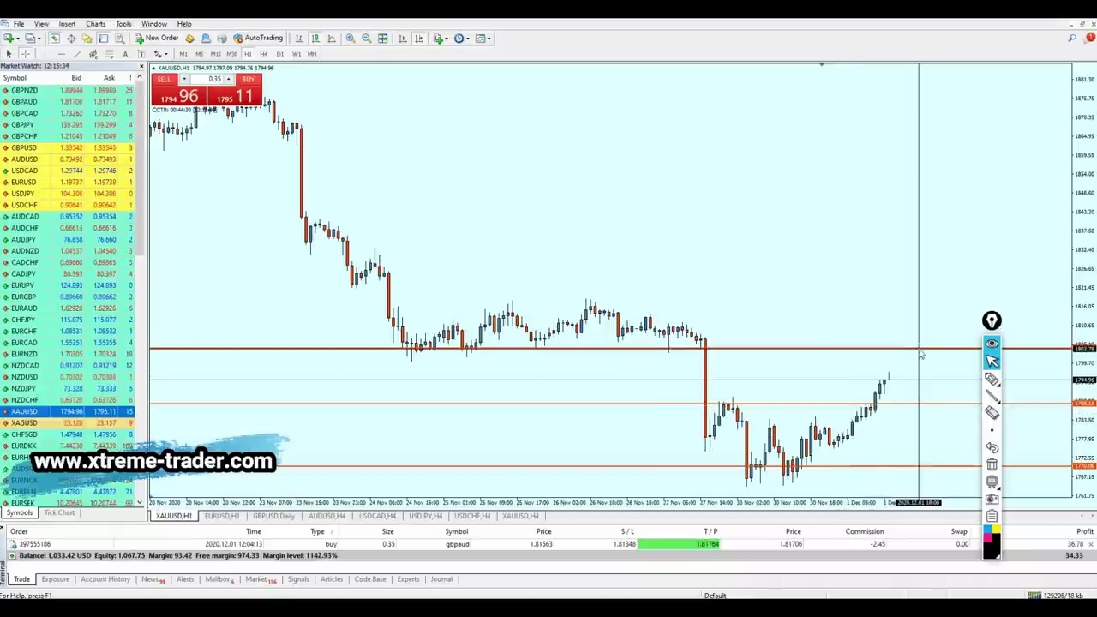
left_click(892, 403)
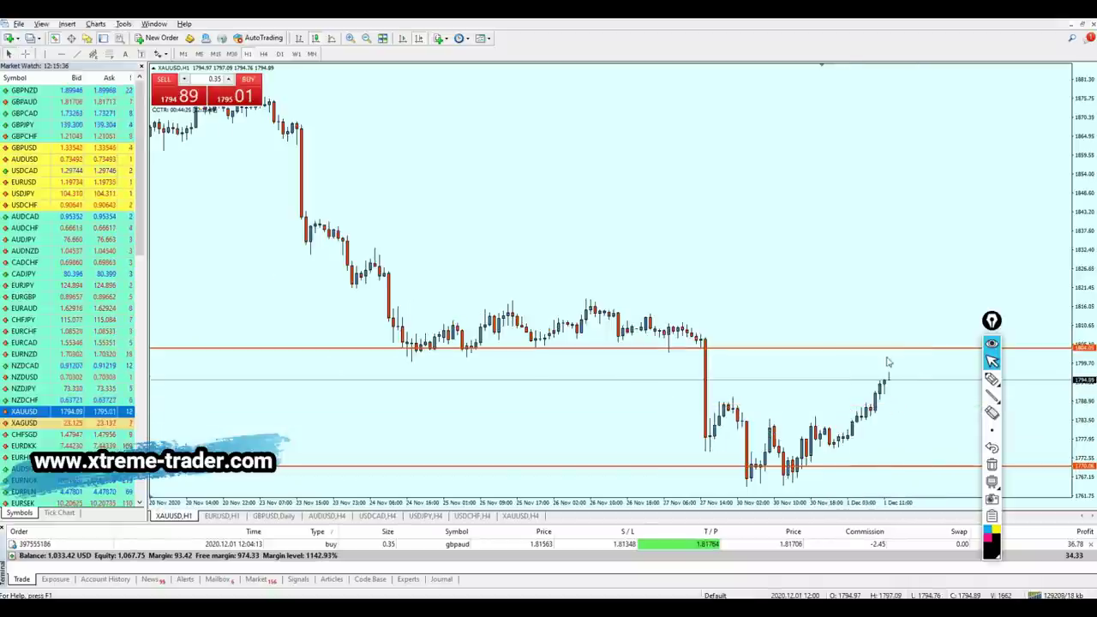
left_click(882, 347)
Step: Show the open buy order's GBPAUD chart on the M30 timeframe, and move the annotation toolbar farther from the candles
left_click(934, 543)
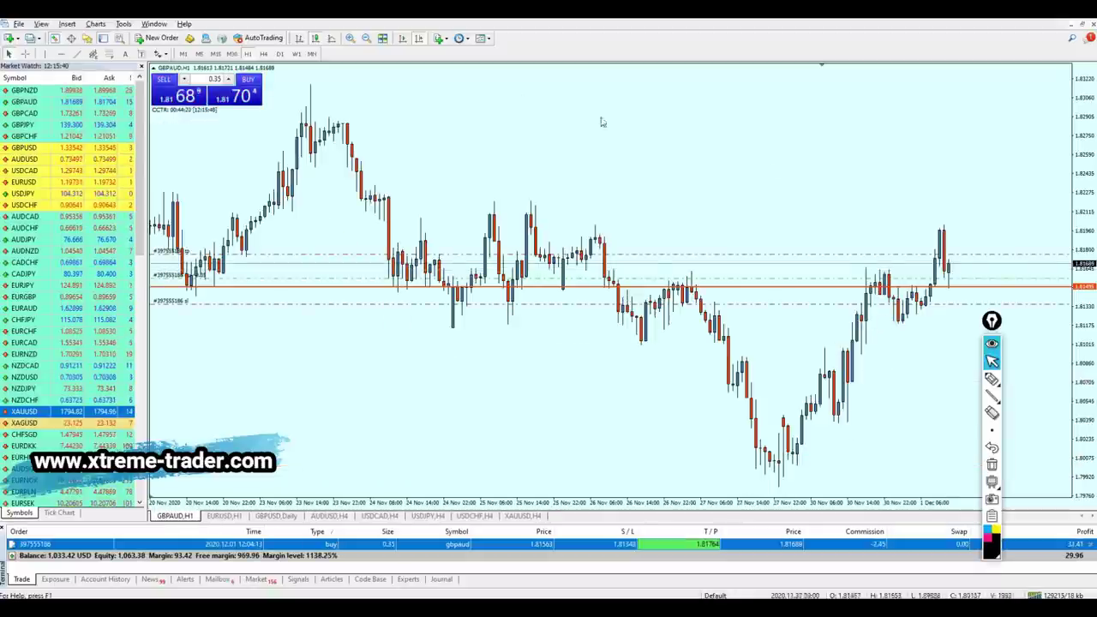
left_click(232, 54)
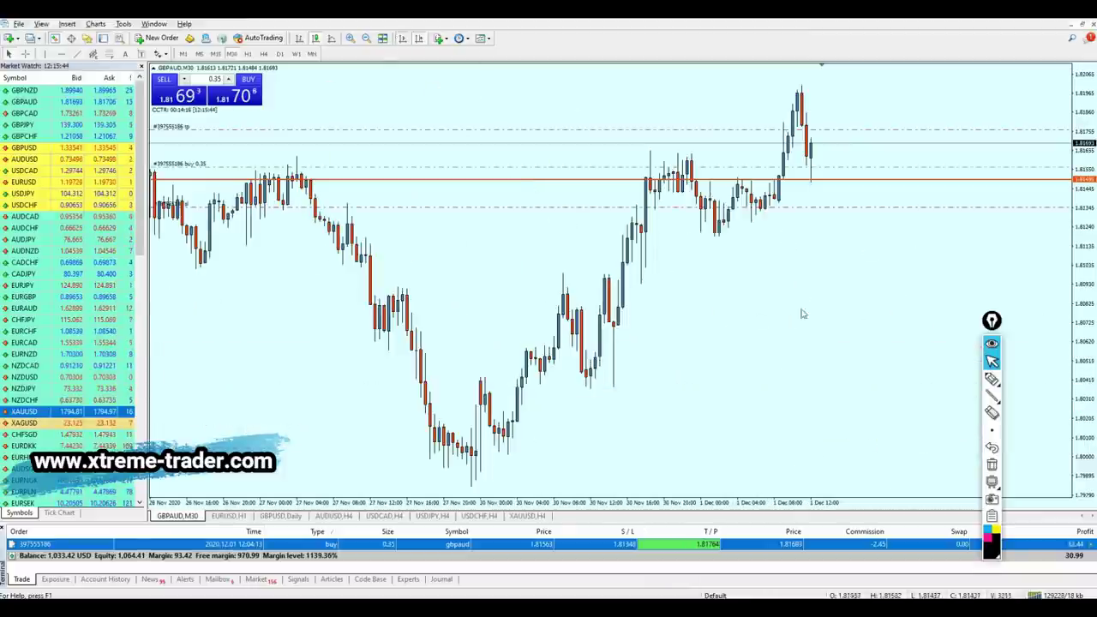
middle_click(809, 133)
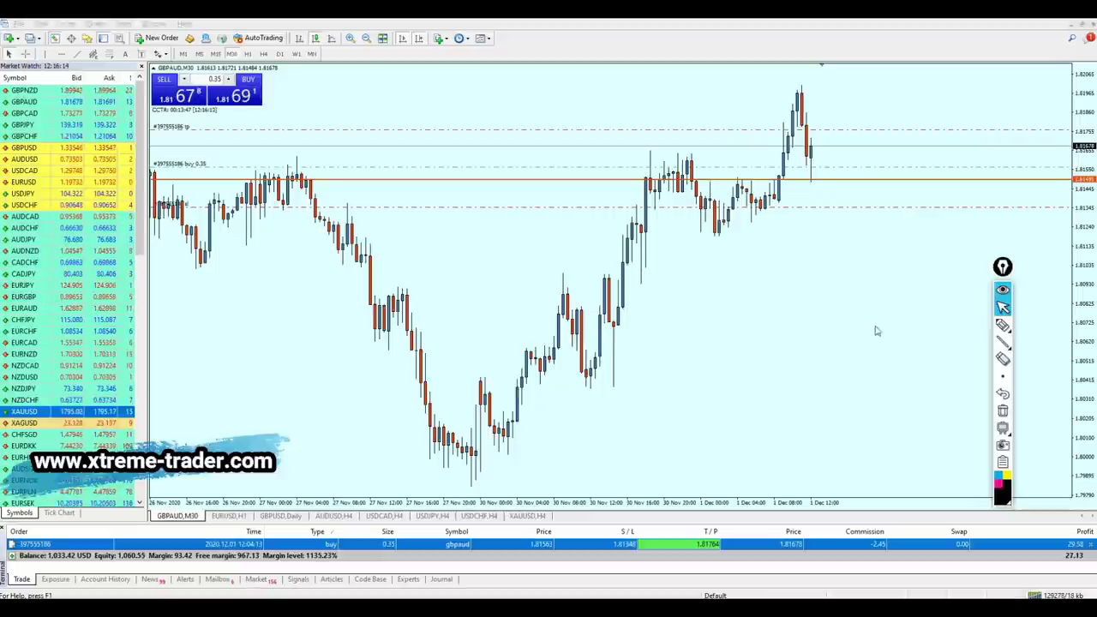
left_click_drag(1004, 273, 1045, 250)
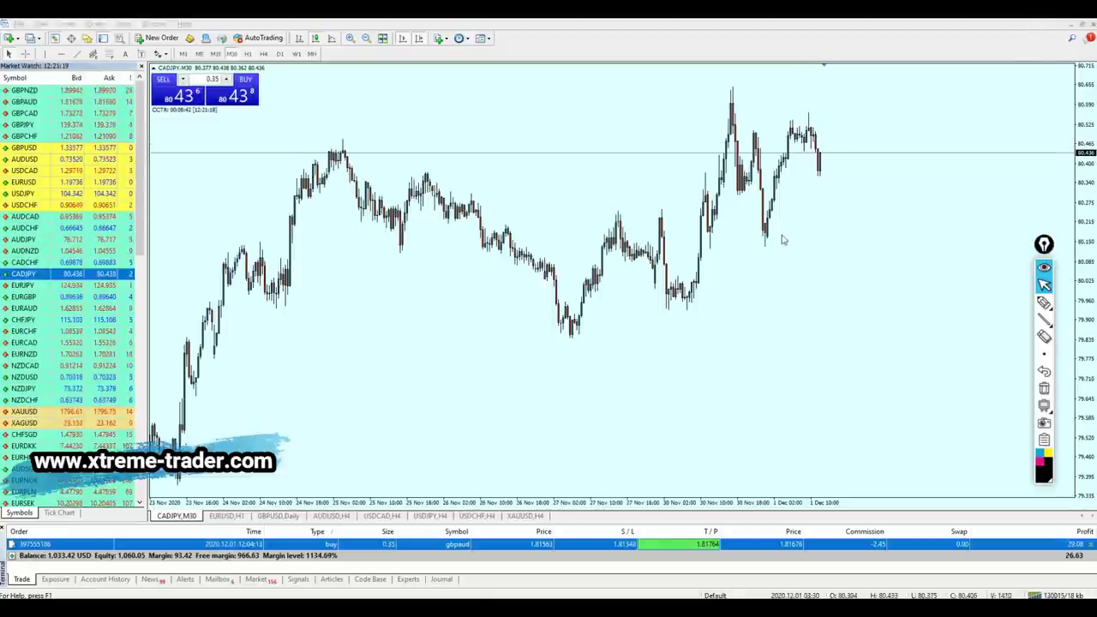
Step: Open a 0.35-lot market sell on CADJPY, and enlarge the list of open trades
left_click(191, 101)
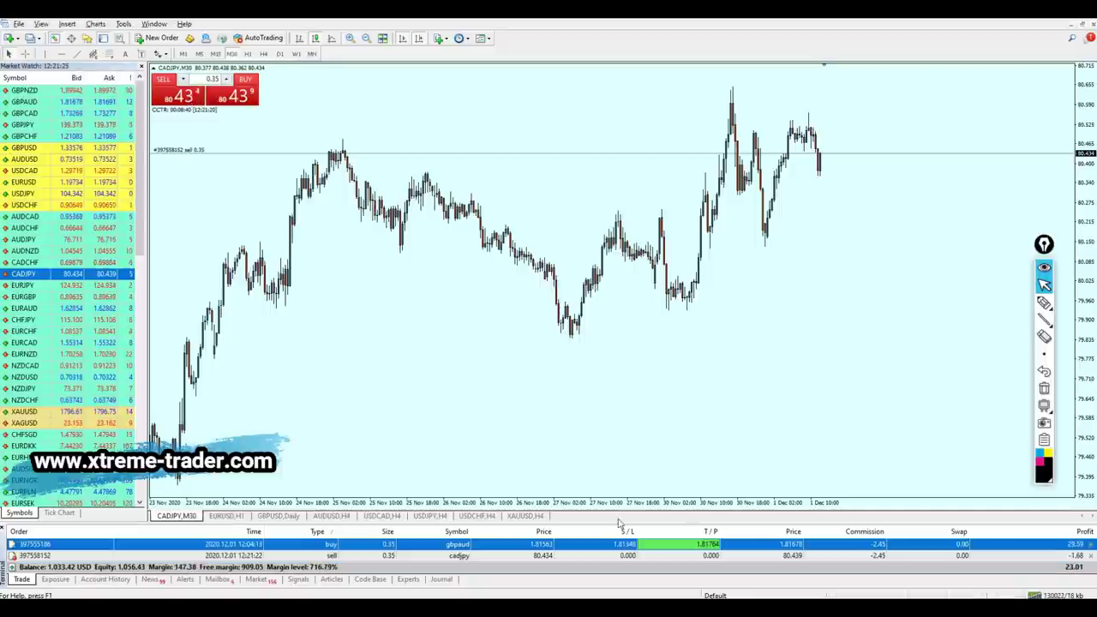
left_click_drag(620, 523, 620, 503)
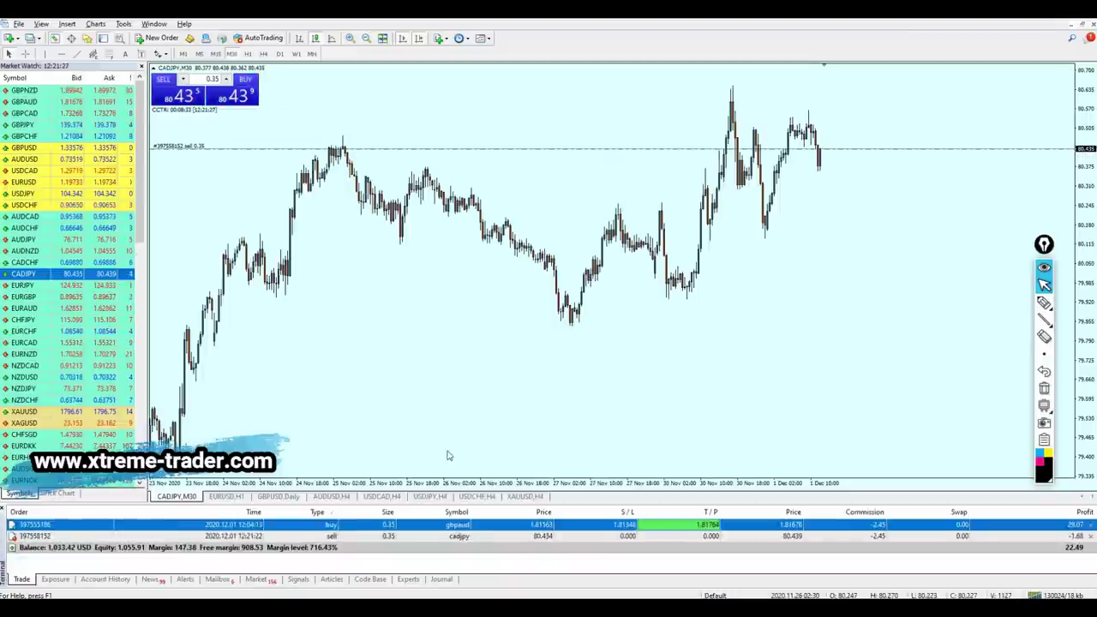
Step: Circle the 25 November swing high on CADJPY M30, draw a curved arrow to the current price, circle the break there, and clear the annotations
left_click(1043, 301)
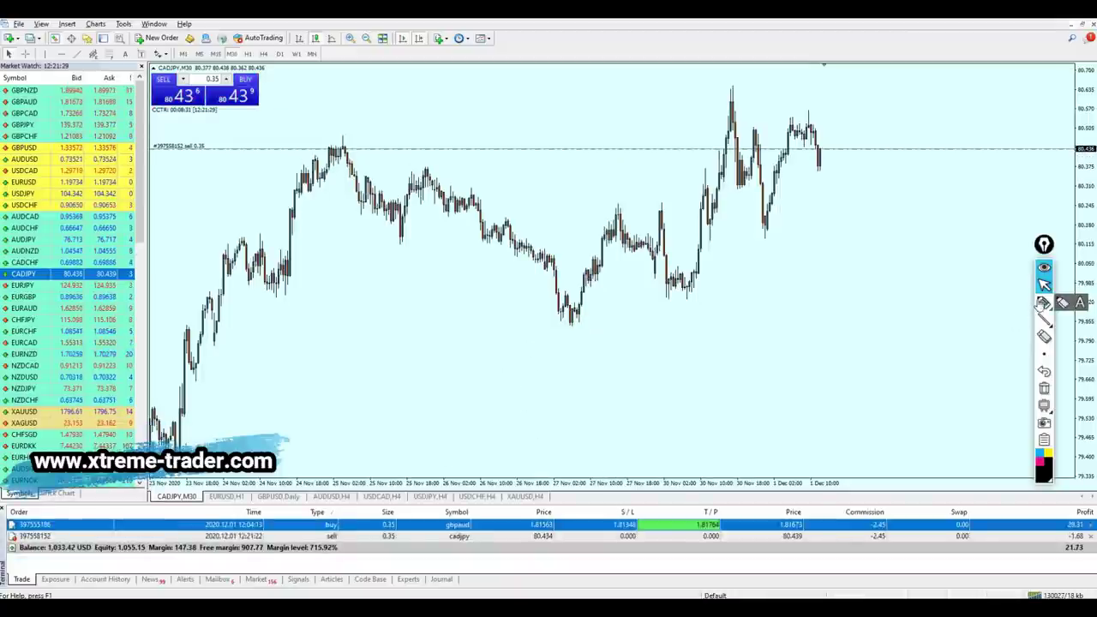
mouse_move(343, 115)
left_mouse_down()
mouse_move(363, 137)
mouse_move(313, 163)
mouse_move(336, 169)
left_mouse_up()
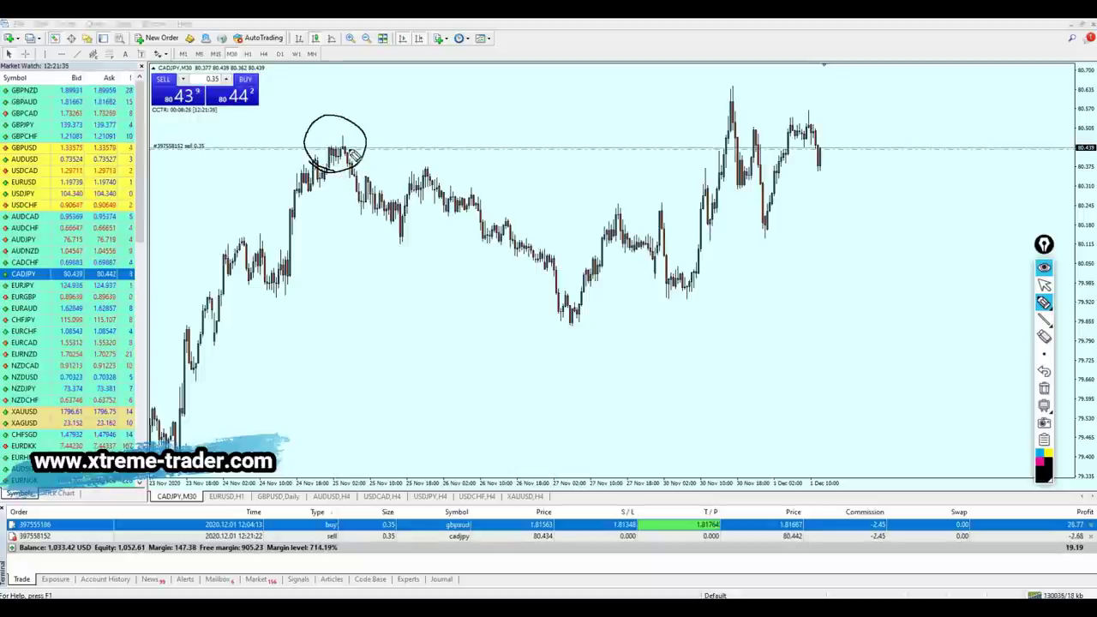
mouse_move(440, 94)
left_mouse_down()
mouse_move(767, 92)
mouse_move(827, 147)
left_mouse_up()
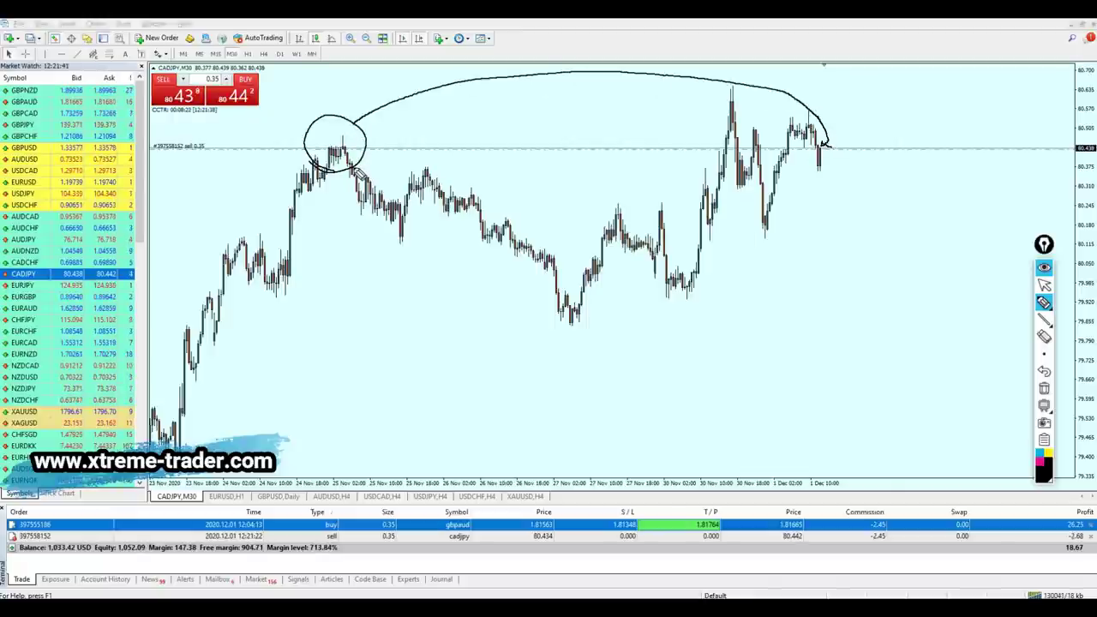
left_click_drag(370, 143, 315, 164)
left_click_drag(798, 156, 811, 155)
left_click(1043, 285)
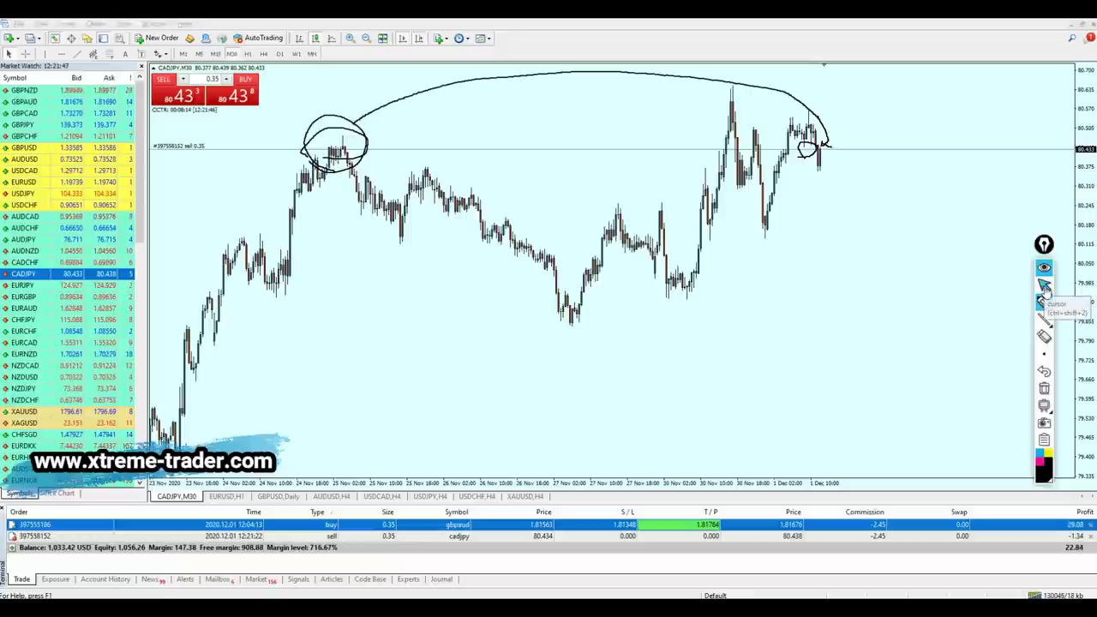
left_click(1046, 389)
Step: Switch the CADJPY chart to H1 for a wider view, and on to M15 with a closer look at the latest candles
type("H1")
key("Return")
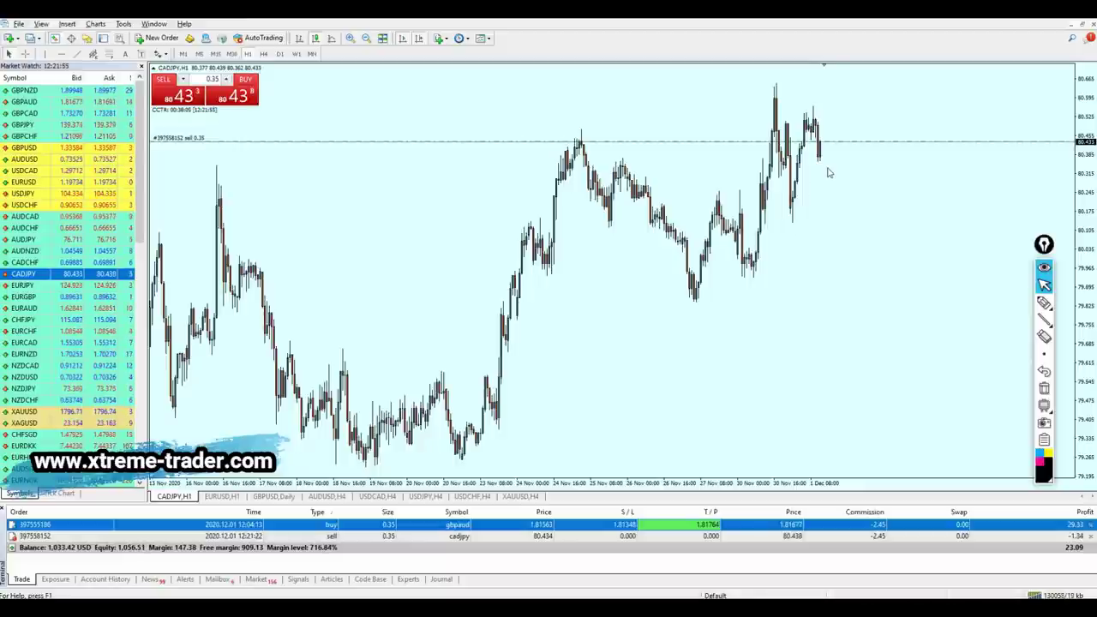
left_click(217, 54)
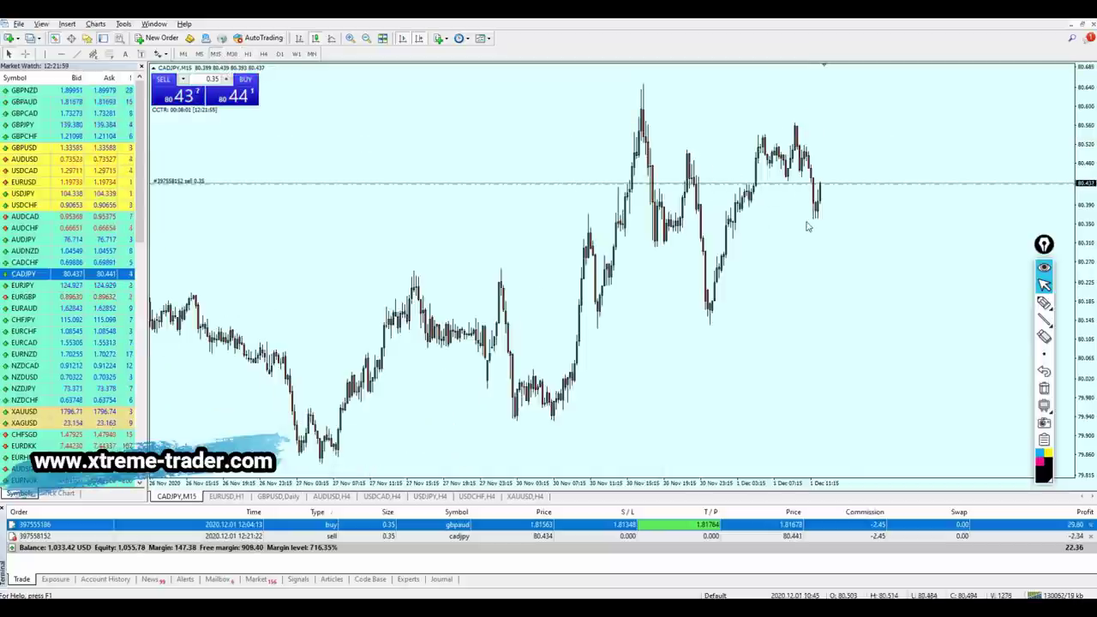
scroll(882, 271, "up", 3)
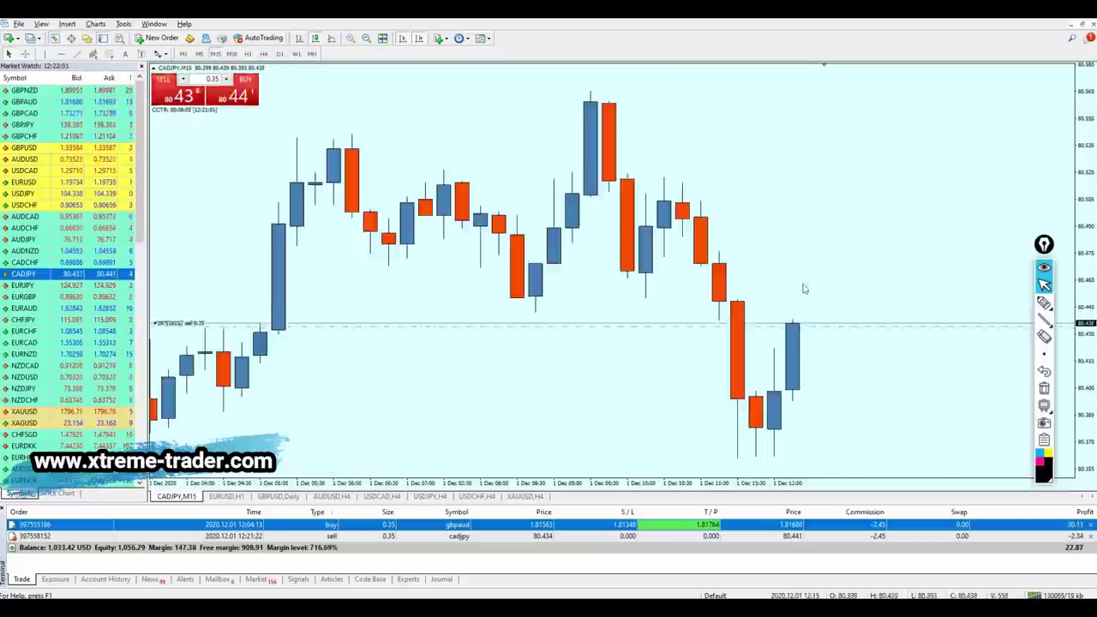
Step: Circle the highs at the sell entry level before the rally, and the large bearish candle that broke back below it
left_click(1044, 301)
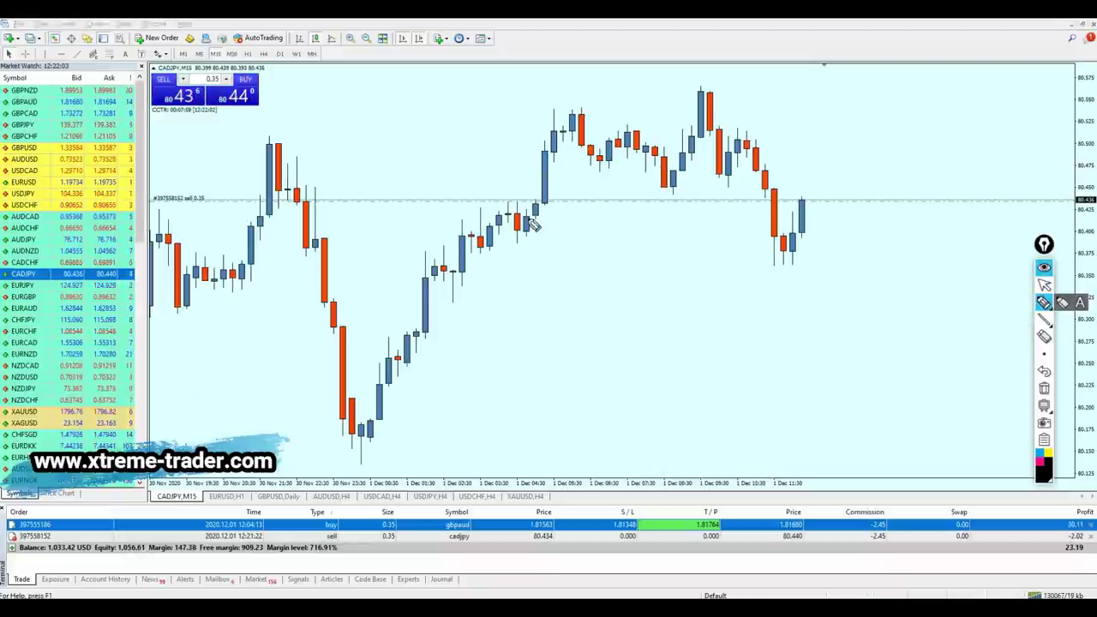
left_click_drag(507, 221, 493, 207)
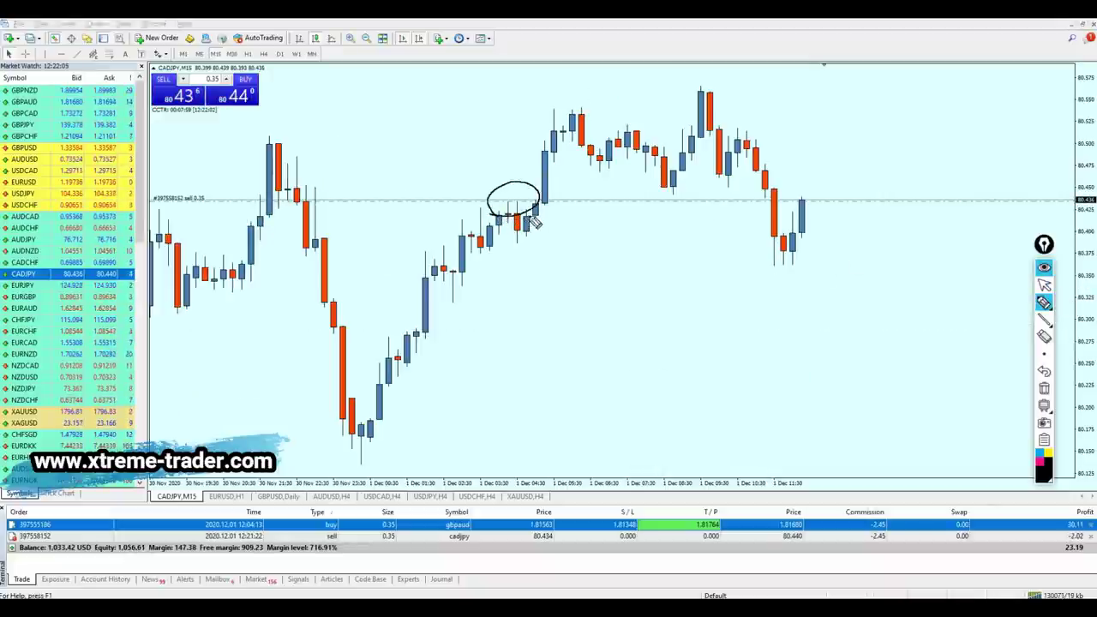
mouse_move(761, 255)
left_mouse_down()
mouse_move(784, 253)
mouse_move(775, 187)
mouse_move(770, 257)
left_mouse_up()
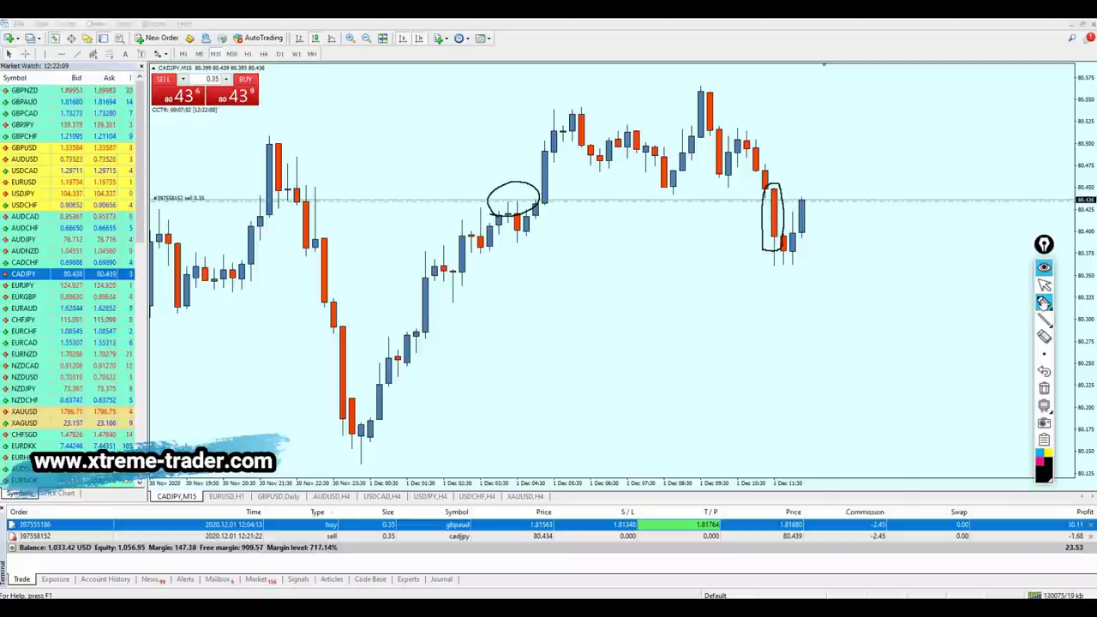
Step: Clear the annotations on CADJPY M15, circle the entry-level lows just before the large bearish candle, add a downward arrow to them, and clear again
left_click(1044, 389)
left_click(1044, 303)
left_click_drag(757, 206, 769, 195)
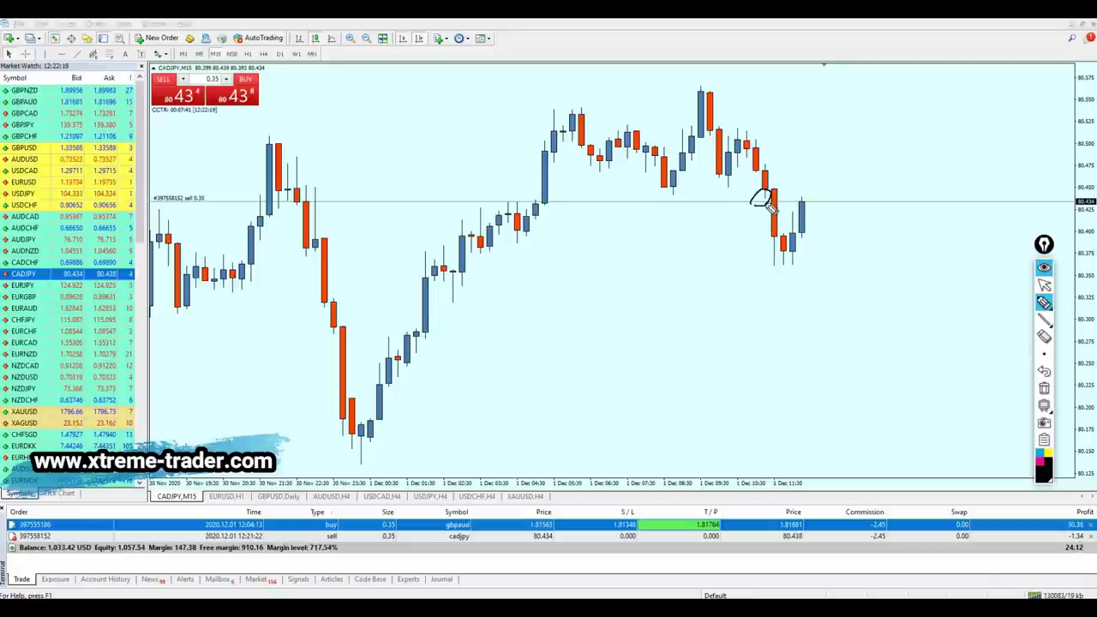
mouse_move(783, 142)
left_mouse_down()
mouse_move(776, 194)
mouse_move(788, 184)
left_mouse_up()
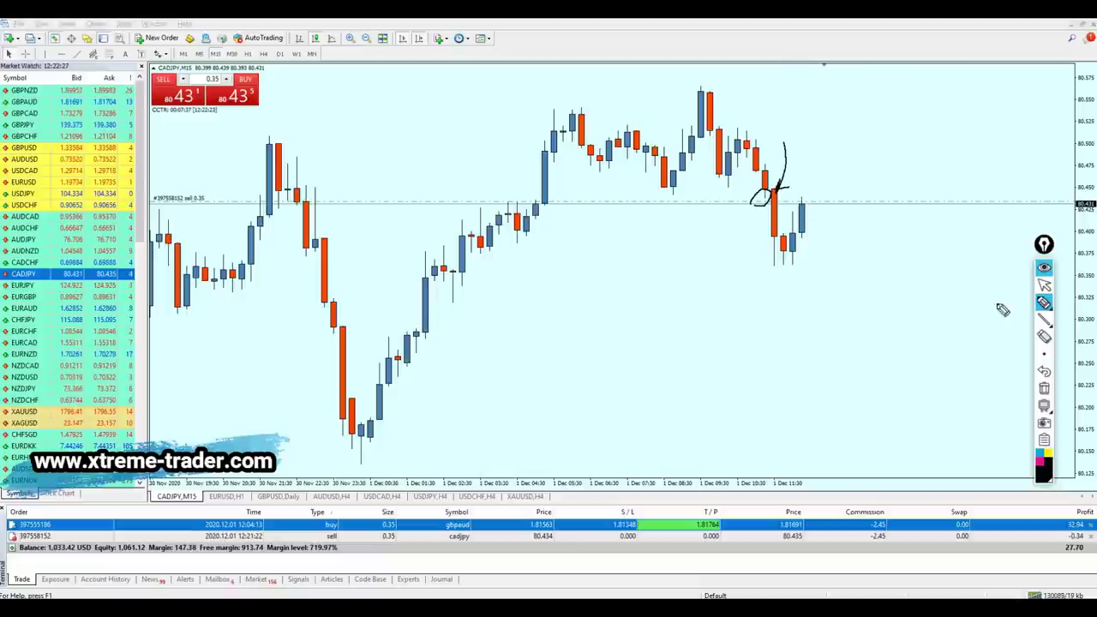
left_click(1044, 284)
left_click(1043, 387)
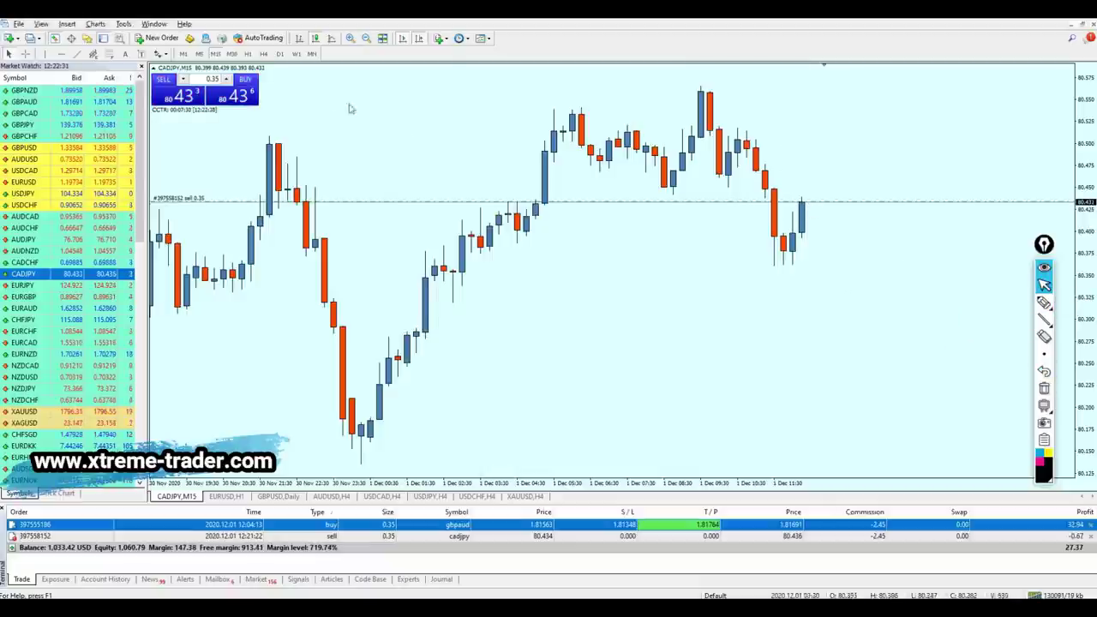
Step: Switch CADJPY to H1, circle the two swing-high areas above the sell entry level, and clear the circles
left_click(247, 54)
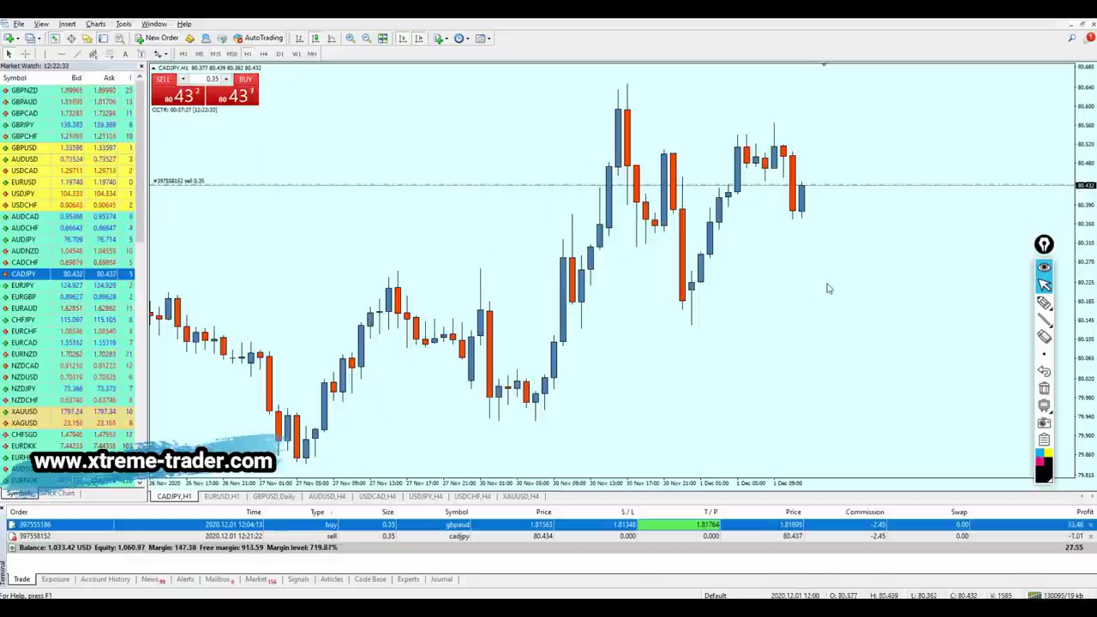
left_click(1044, 303)
mouse_move(568, 202)
left_mouse_down()
mouse_move(661, 105)
mouse_move(614, 192)
left_mouse_up()
left_click_drag(748, 187, 793, 204)
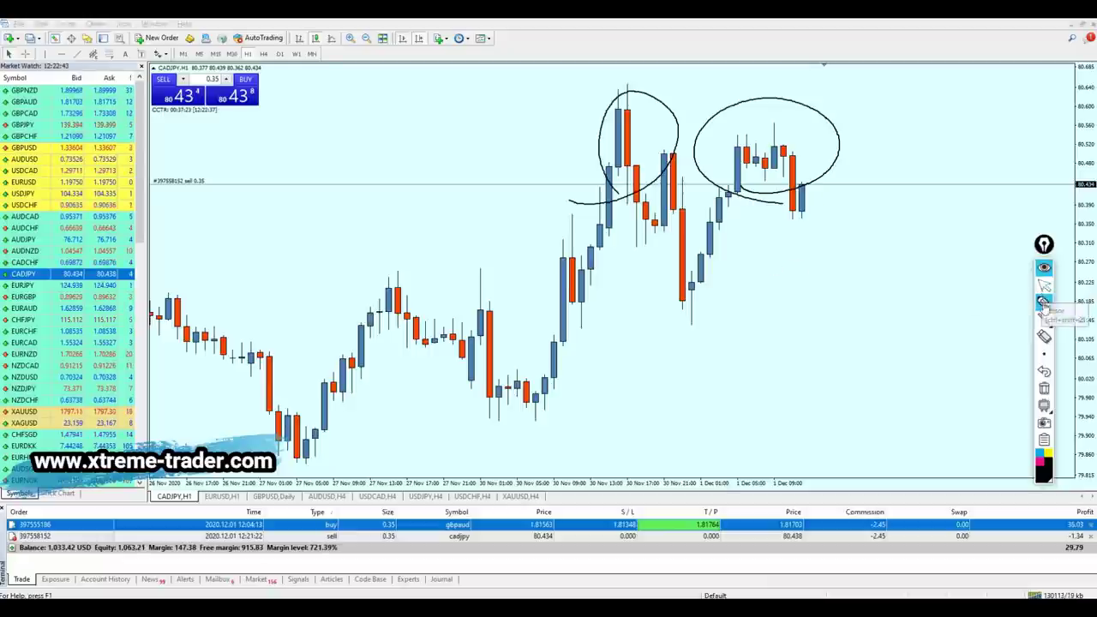
left_click(1043, 388)
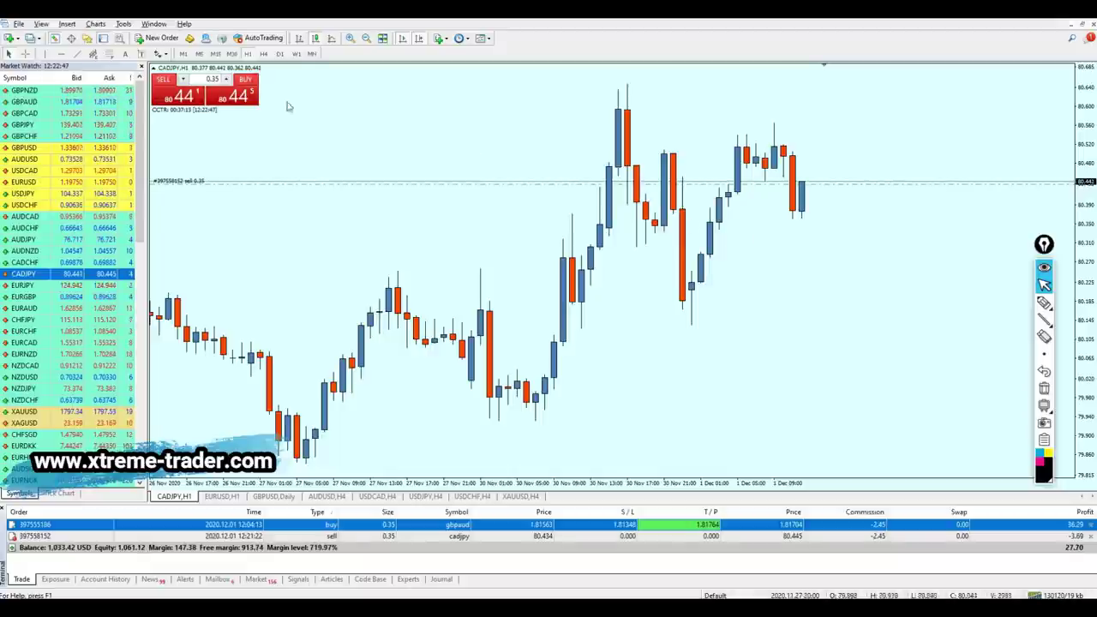
Step: Return the CADJPY chart to M15 and look over the latest candles around the sell entry
left_click(215, 53)
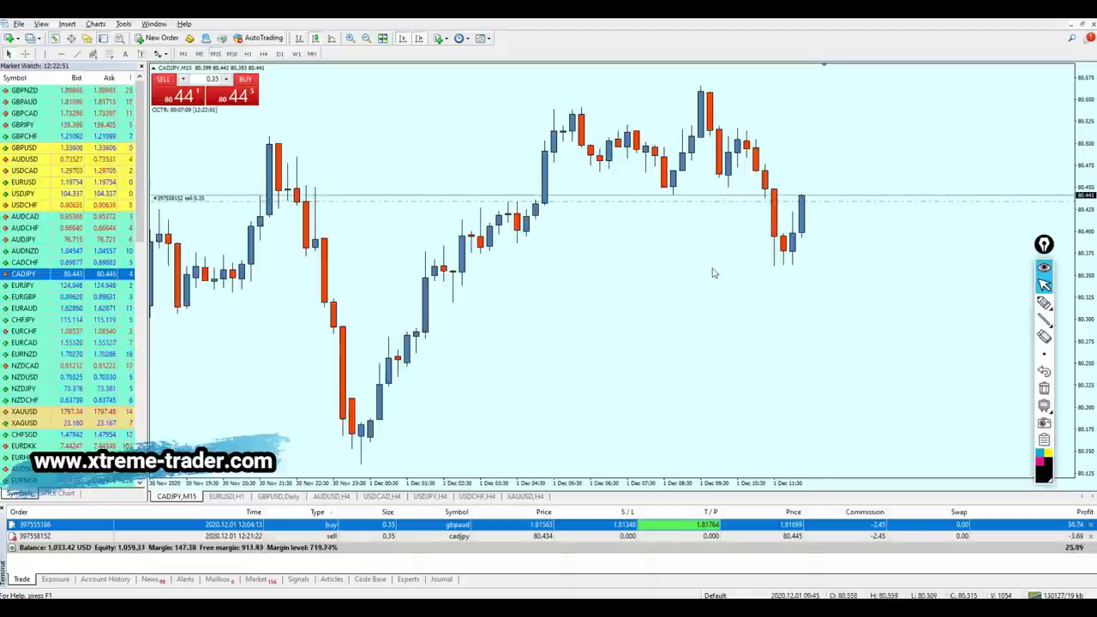
key("minus")
key("plus")
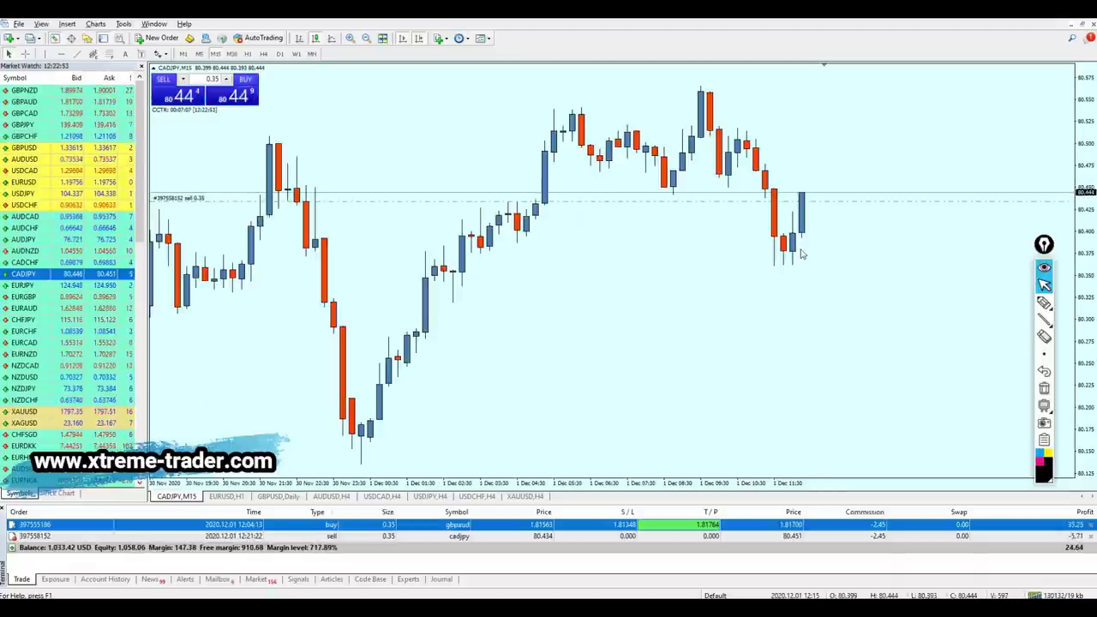
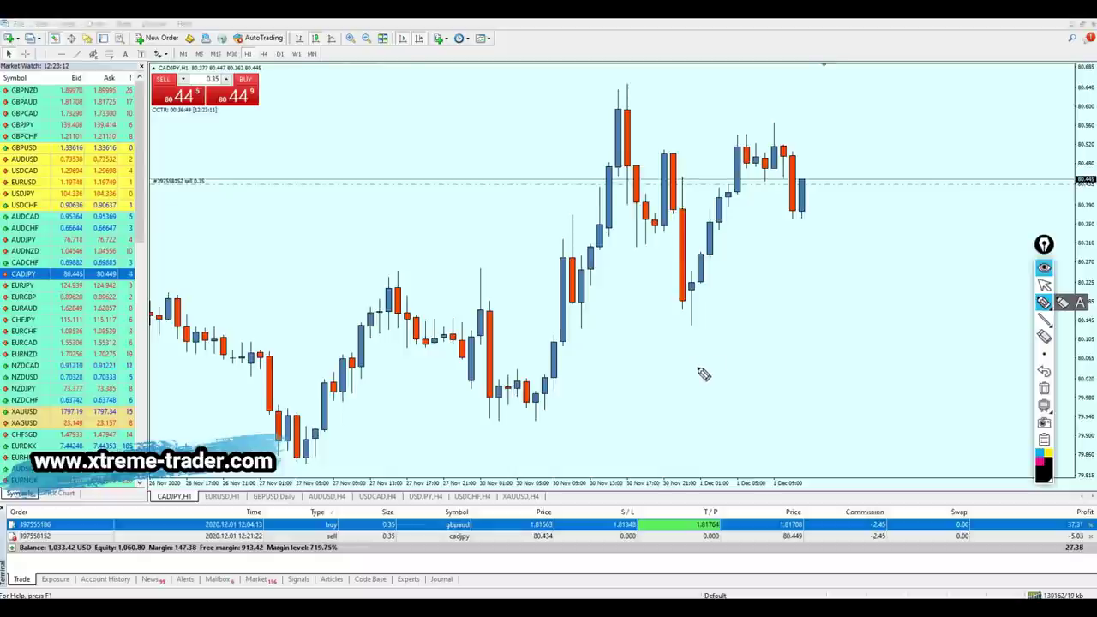
Step: Handwrite "TF 7 Trusted" in the empty area below the CADJPY H1 candles, and clear the writing
left_click_drag(705, 406, 674, 357)
mouse_move(646, 368)
left_mouse_down()
mouse_move(700, 339)
mouse_move(749, 408)
left_mouse_up()
left_click_drag(711, 396, 746, 369)
mouse_move(748, 314)
left_mouse_down()
mouse_move(830, 321)
mouse_move(815, 385)
left_mouse_up()
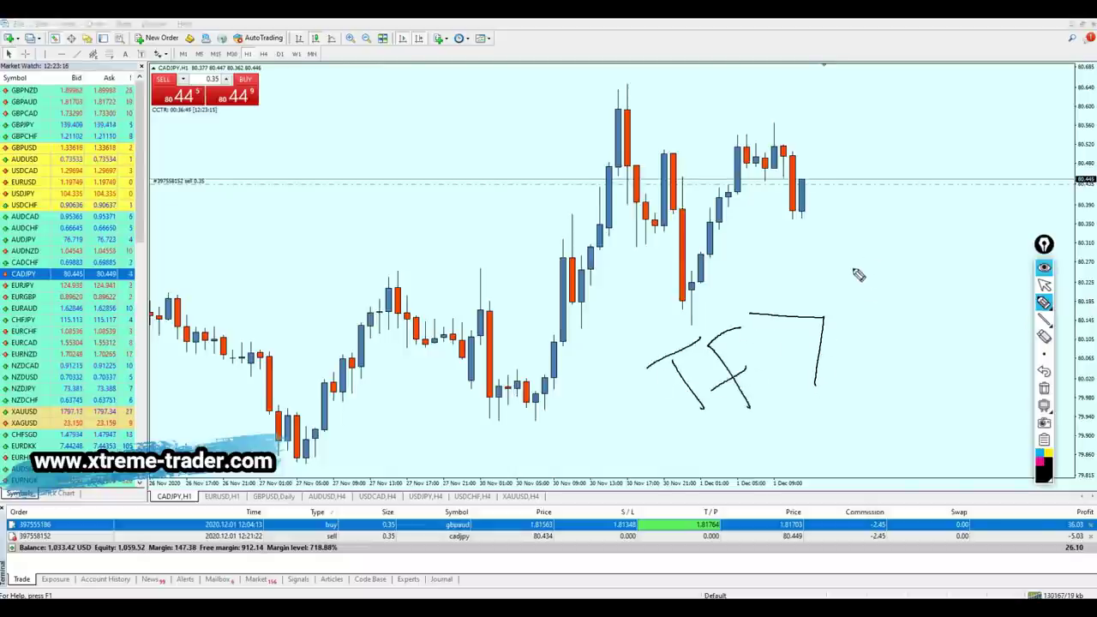
left_click_drag(849, 264, 889, 321)
left_click_drag(815, 270, 872, 234)
mouse_move(886, 318)
left_mouse_down()
mouse_move(916, 272)
mouse_move(943, 276)
mouse_move(932, 276)
left_mouse_up()
mouse_move(949, 199)
left_mouse_down()
mouse_move(958, 273)
mouse_move(985, 224)
left_mouse_up()
left_click_drag(985, 233, 1022, 241)
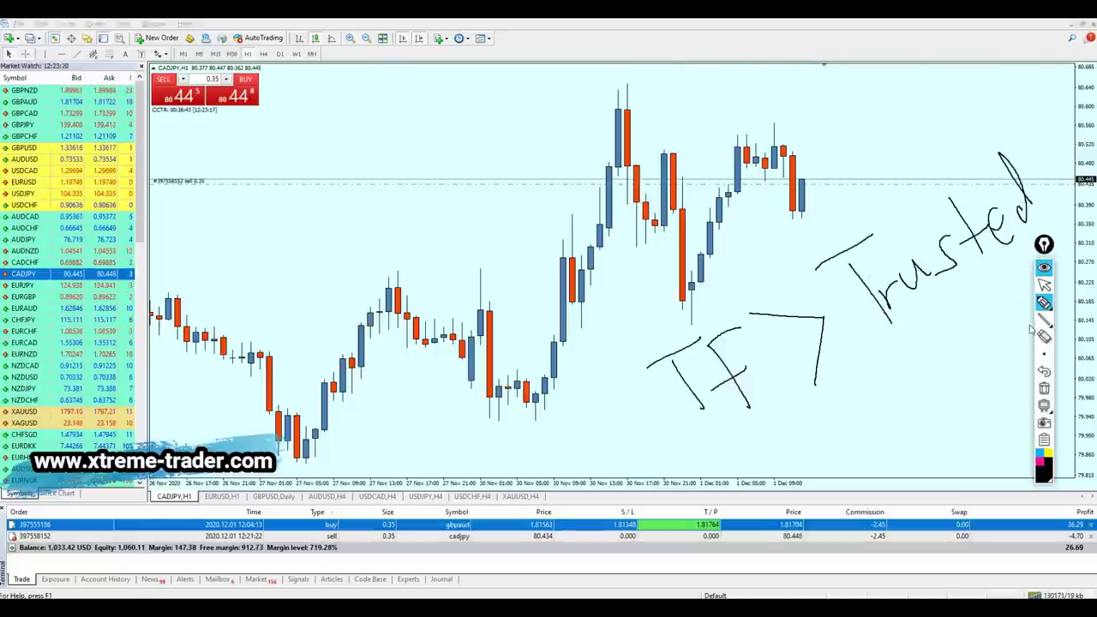
left_click(1044, 285)
left_click(1044, 388)
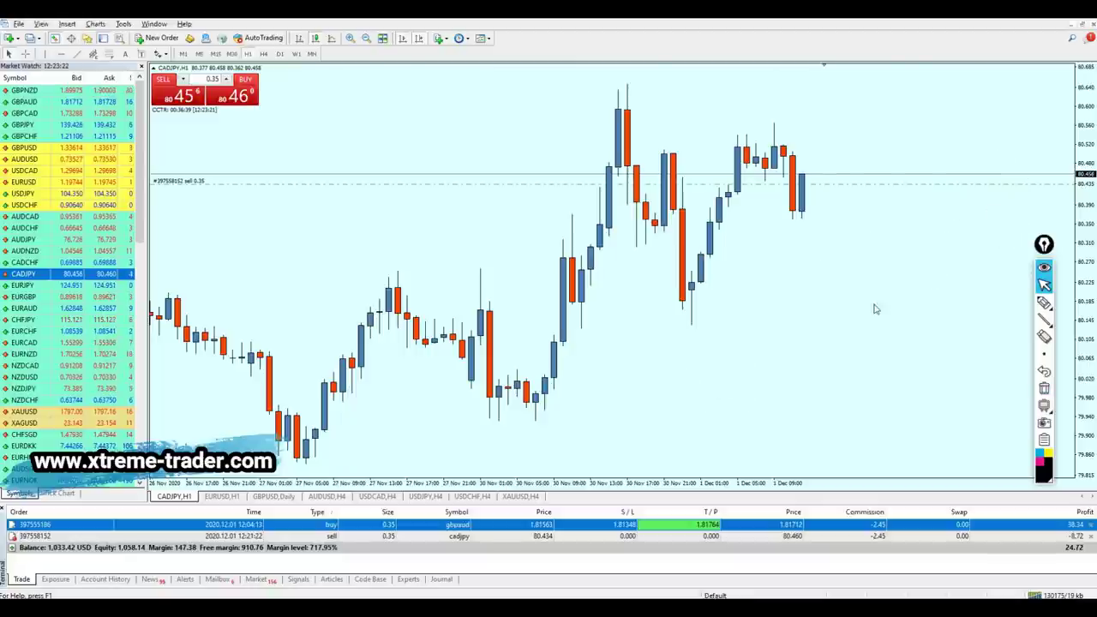
Step: Place a horizontal line at the recent CADJPY H1 lows, mark them with a circle and the bearish candle with an arrow, and clear the marks
key("plus")
left_click(1044, 319)
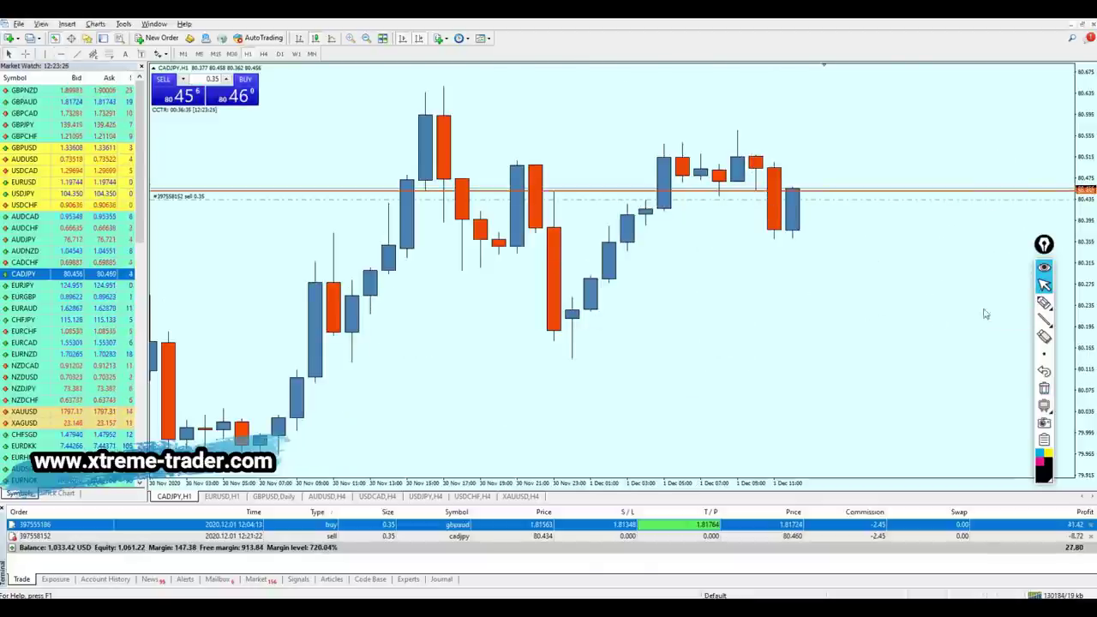
left_click(1043, 301)
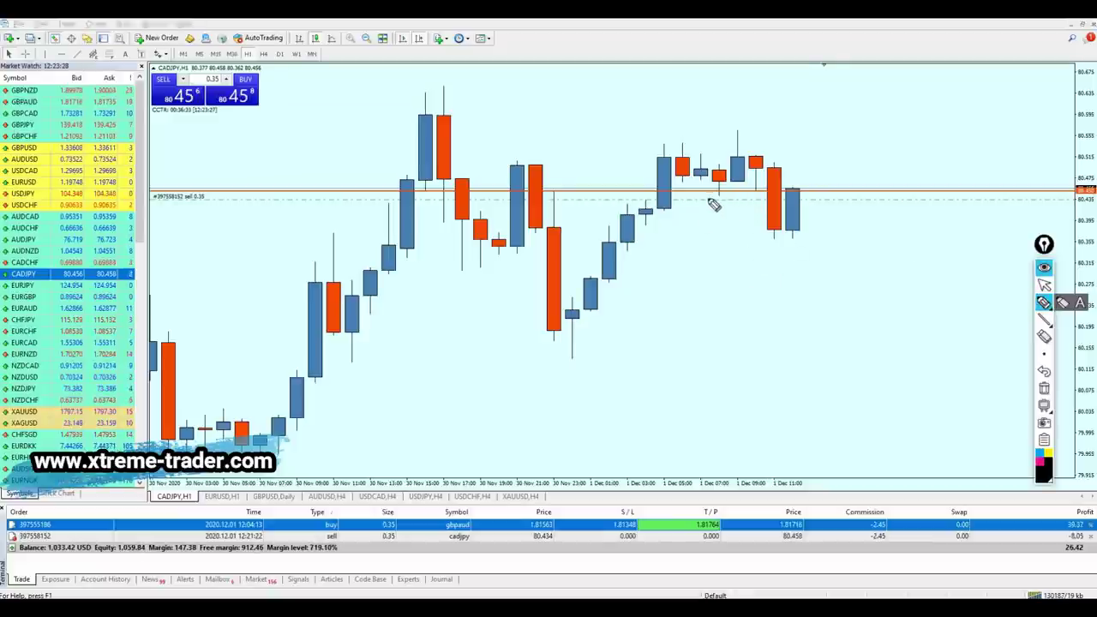
mouse_move(709, 201)
left_mouse_down()
mouse_move(772, 182)
mouse_move(716, 206)
left_mouse_up()
left_click_drag(729, 281, 768, 238)
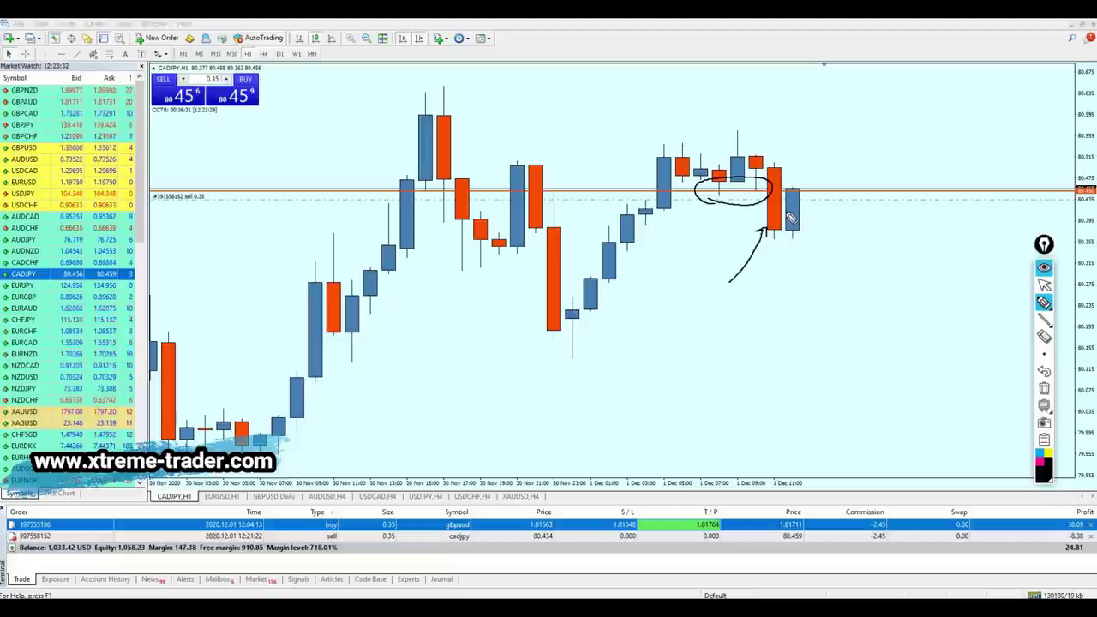
left_click(1043, 388)
Step: Draw an arrow to the low touching the horizontal line and a stroke along that level to the current candle, and clear both
mouse_move(735, 225)
left_mouse_down()
mouse_move(759, 196)
mouse_move(742, 190)
mouse_move(827, 188)
left_mouse_up()
left_click_drag(716, 195, 838, 197)
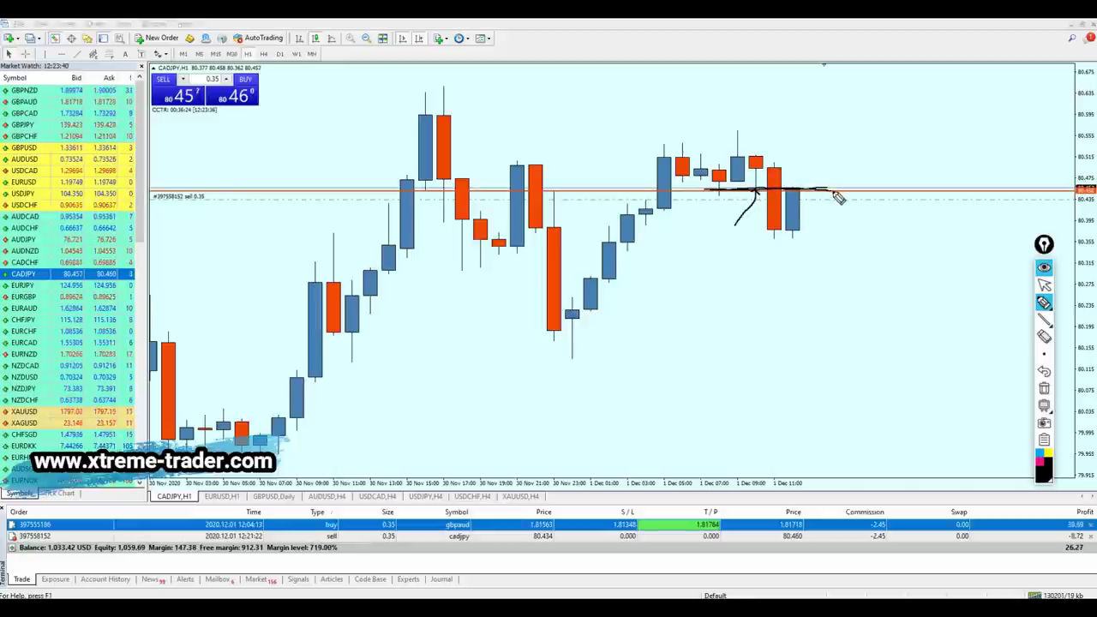
left_click(1043, 285)
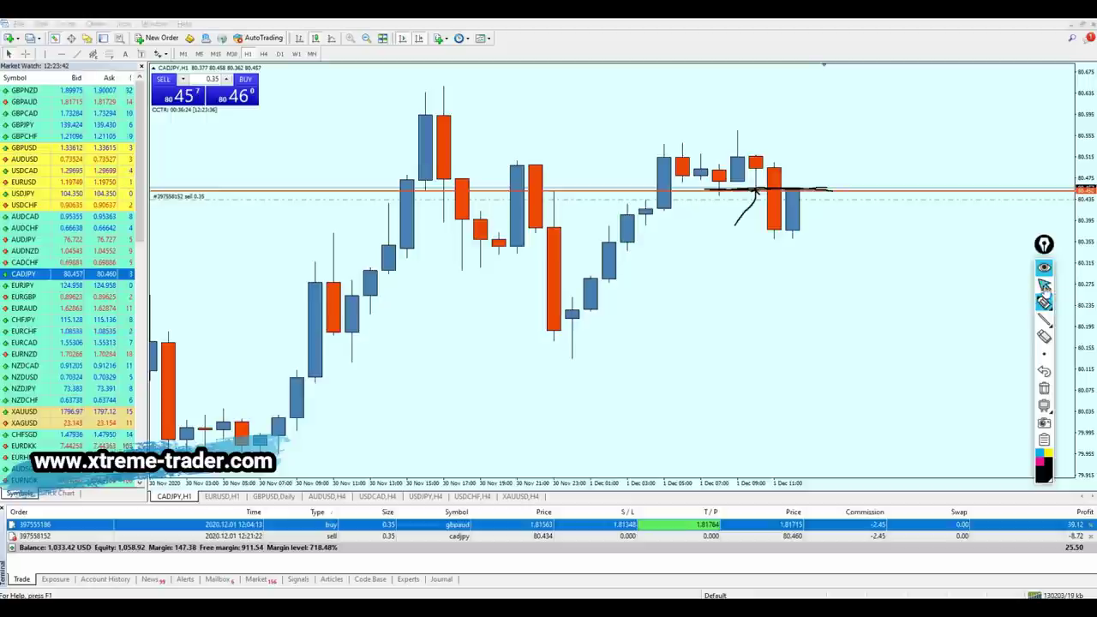
left_click(1044, 394)
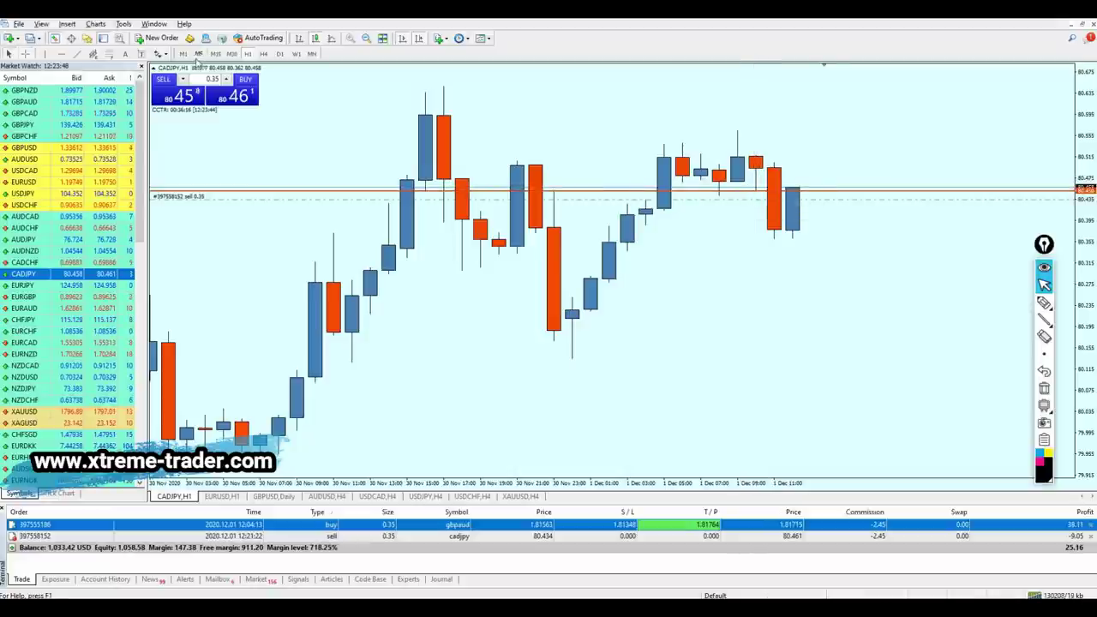
Step: Adjust the horizontal line to 80.448 on CADJPY M15, and return to a wider H1 view
left_click(215, 53)
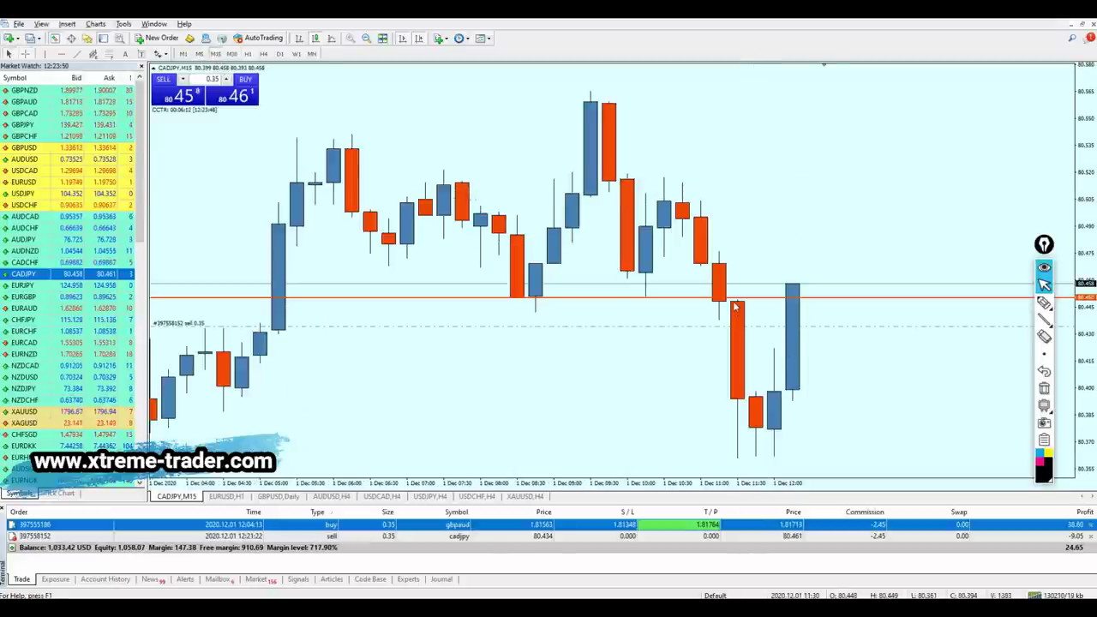
left_click_drag(737, 299, 737, 321)
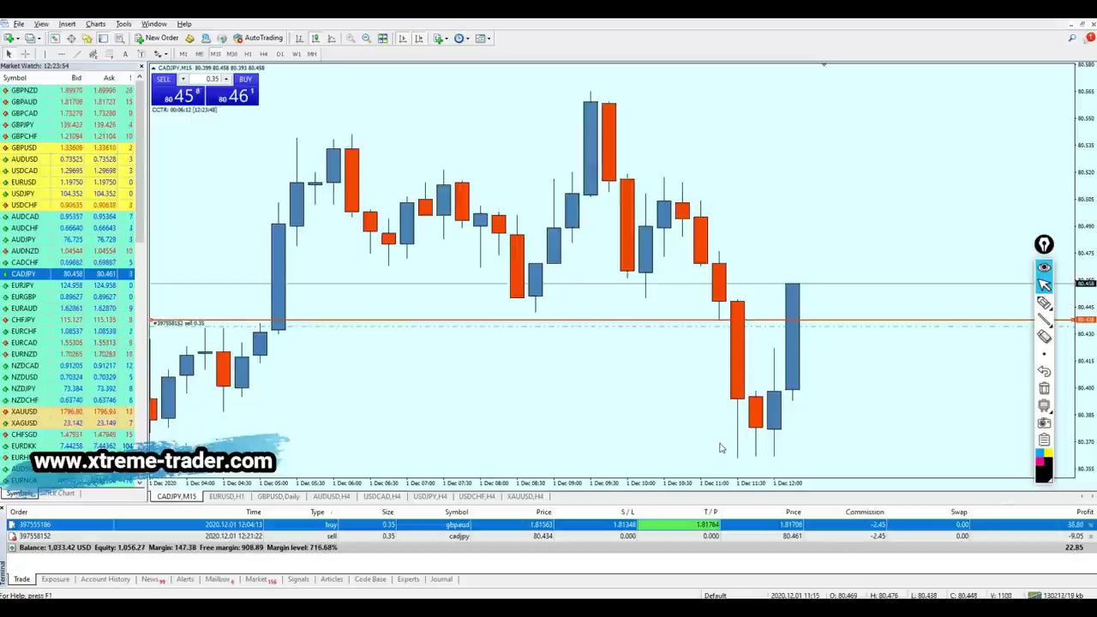
left_click(248, 54)
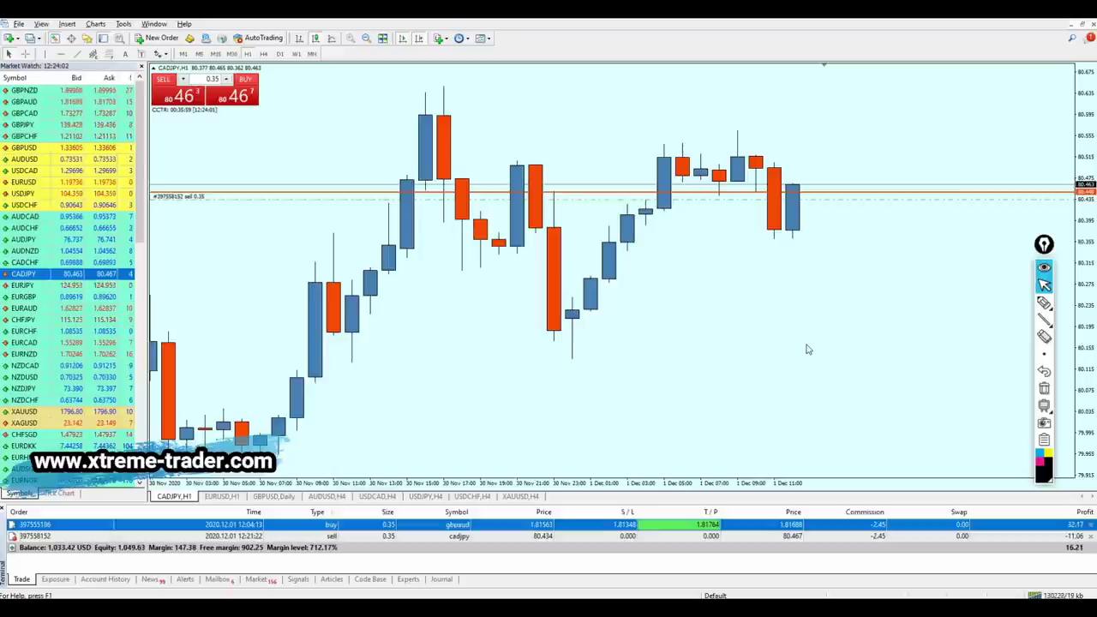
key("minus")
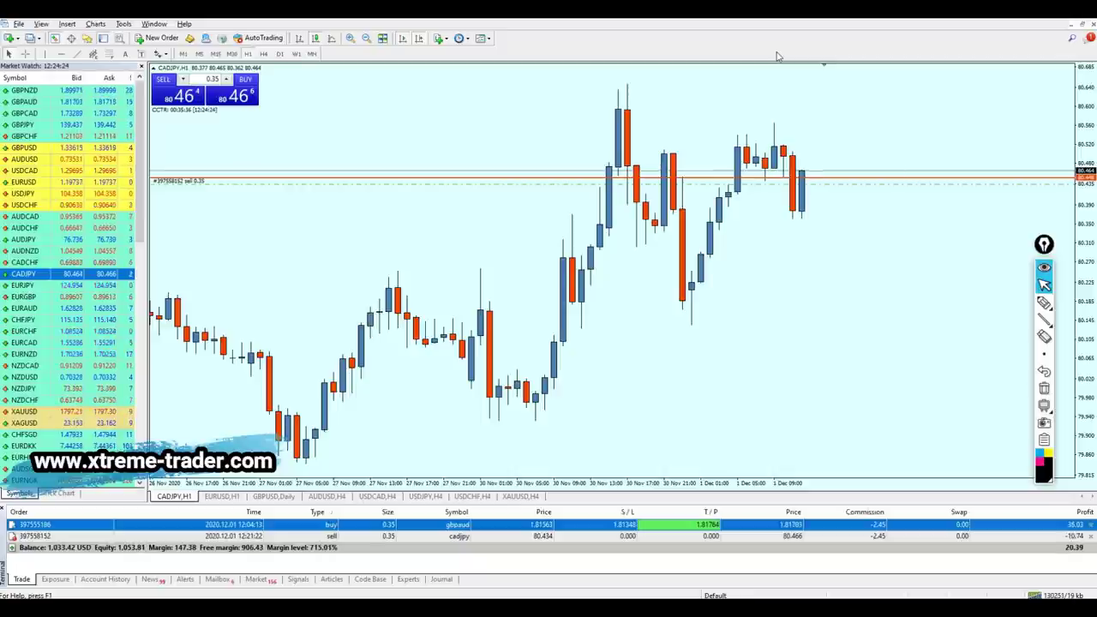
Step: Handwrite "1+1=2" below the CADJPY H1 candles and underline it
left_click(1043, 301)
mouse_move(722, 384)
left_mouse_down()
mouse_move(720, 330)
mouse_move(769, 431)
left_mouse_up()
left_click_drag(749, 439, 792, 415)
left_click_drag(814, 364, 775, 377)
left_click_drag(781, 354, 801, 392)
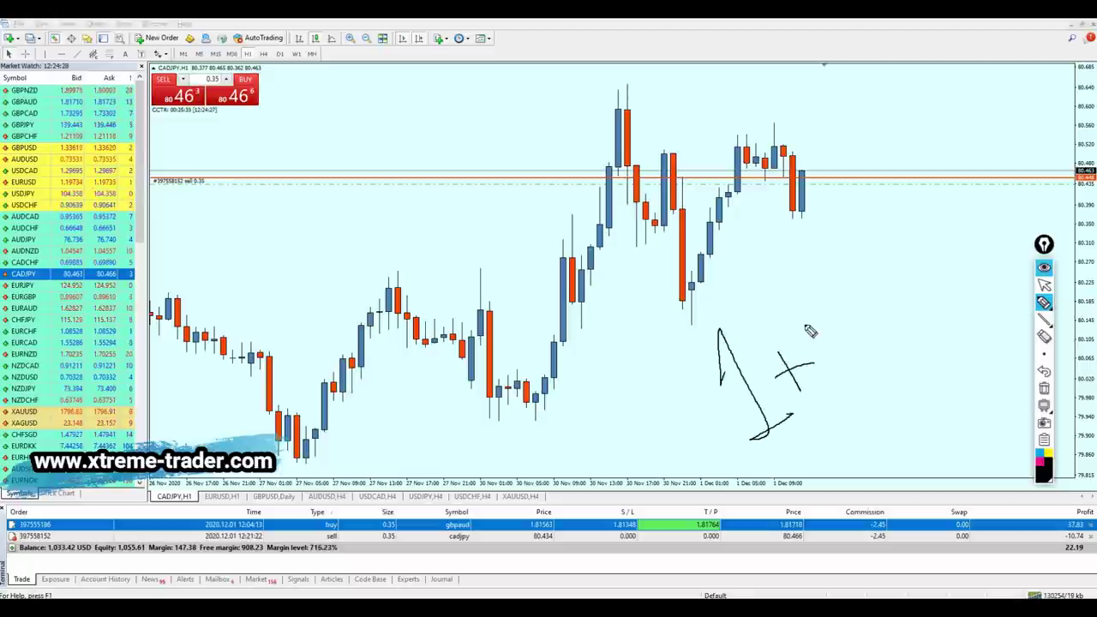
mouse_move(807, 324)
left_mouse_down()
mouse_move(856, 411)
mouse_move(895, 384)
left_mouse_up()
left_click_drag(900, 326, 869, 345)
left_click_drag(895, 299, 867, 321)
left_click_drag(917, 283, 974, 343)
left_click_drag(788, 456, 1001, 329)
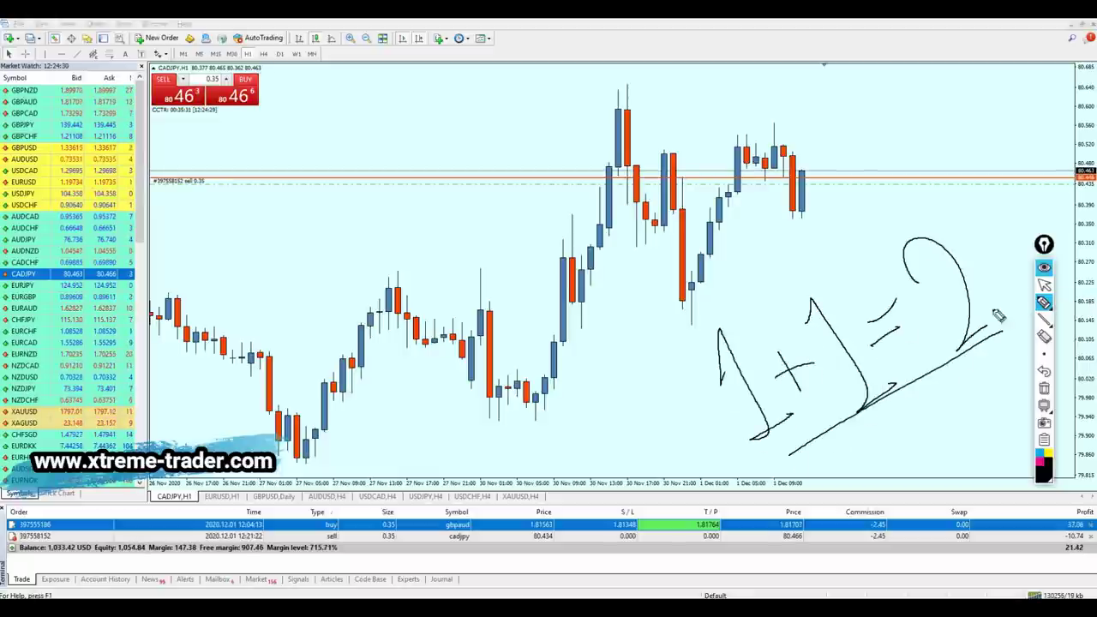
Step: Cross out the handwritten equation with two long strokes, clear the drawing, and leave drawing mode
left_click_drag(963, 193, 773, 473)
mouse_move(623, 371)
left_mouse_down()
mouse_move(851, 363)
mouse_move(958, 345)
left_mouse_up()
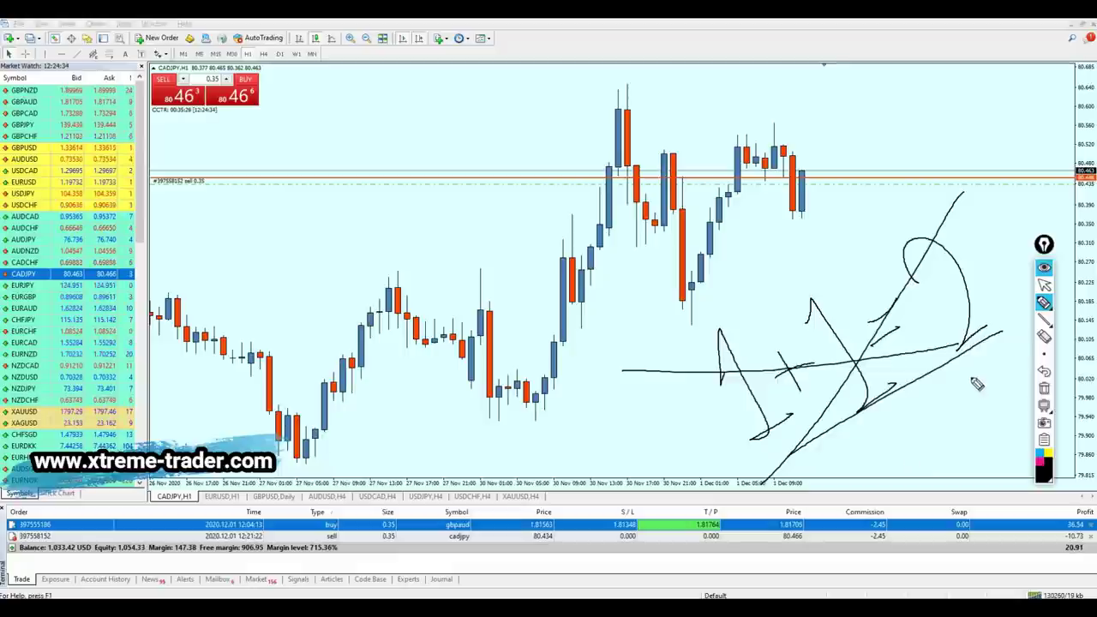
left_click(1043, 387)
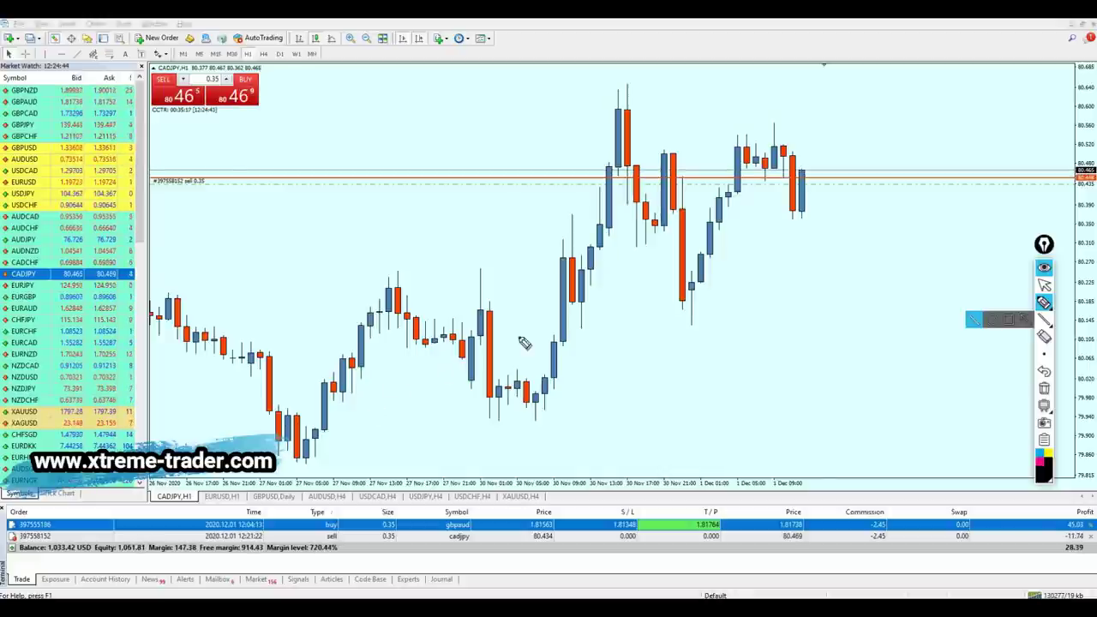
left_click(1043, 284)
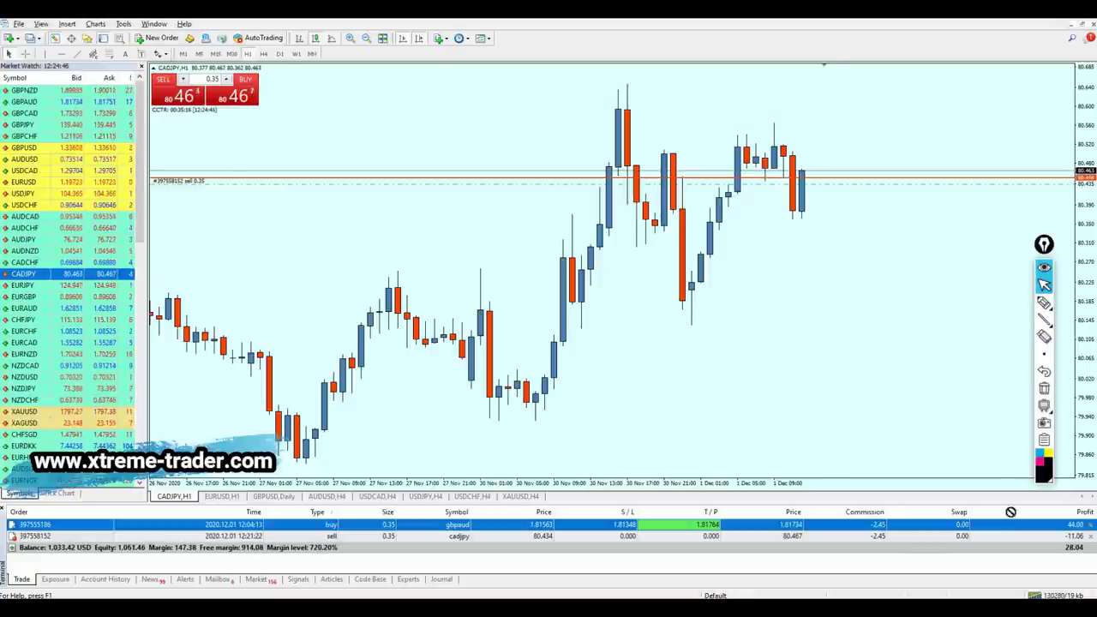
Step: Load the GBPAUD trade's chart, view it on M15, and measure the distance from the buy entry to the current price
left_click_drag(1011, 512, 832, 311)
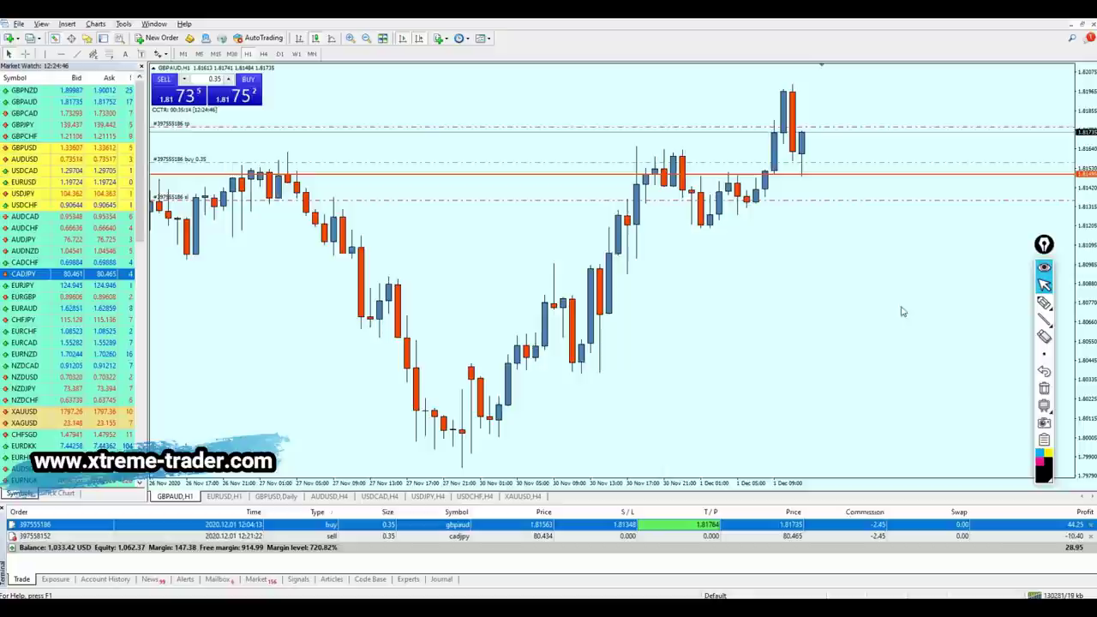
left_click(229, 55)
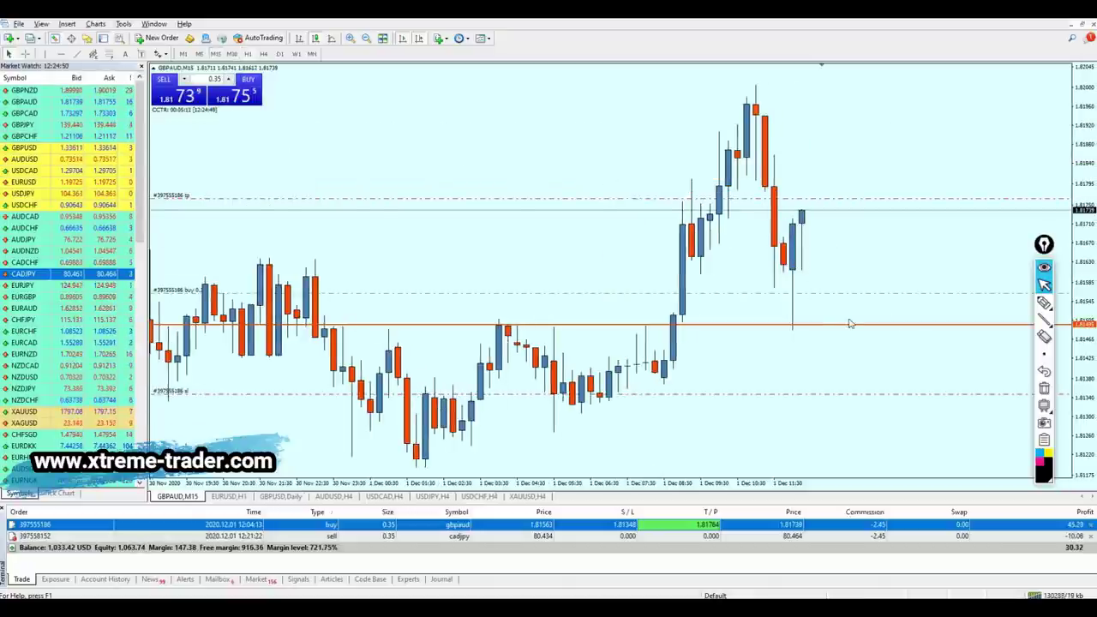
middle_click(800, 293)
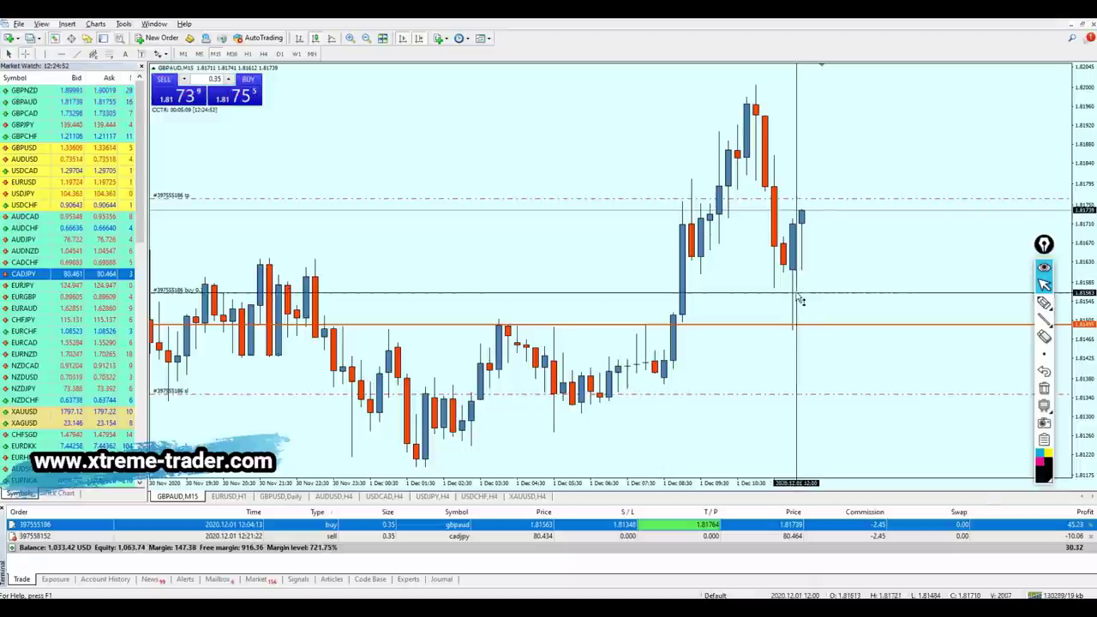
left_click_drag(800, 293, 807, 215)
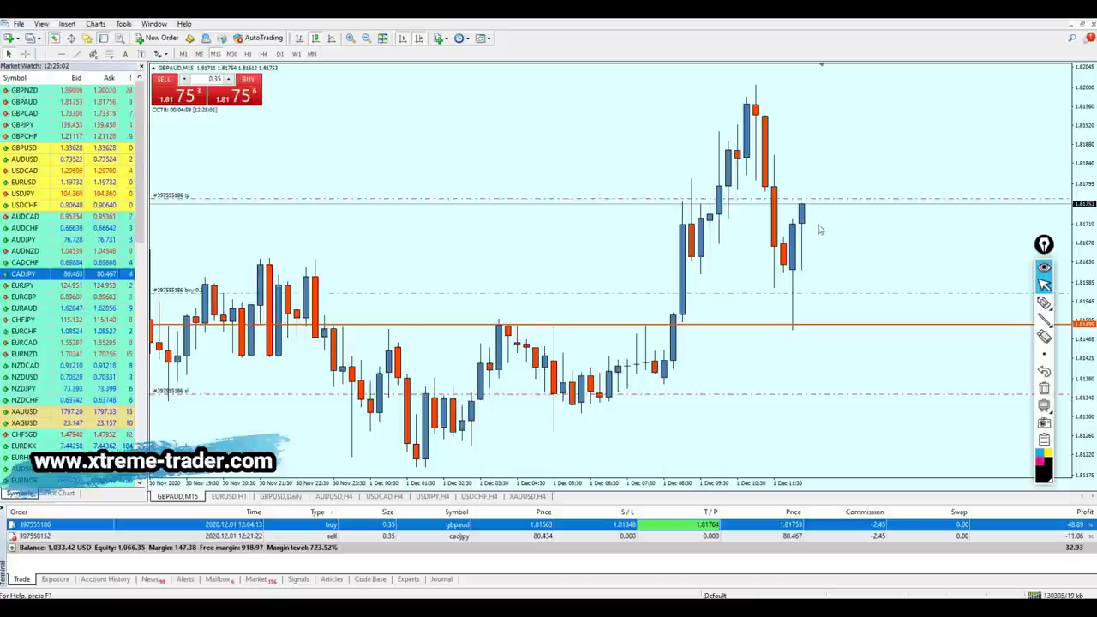
Step: Close the 0.35-lot GBPAUD buy, and load the chart of the remaining CADJPY sell
left_click(1089, 523)
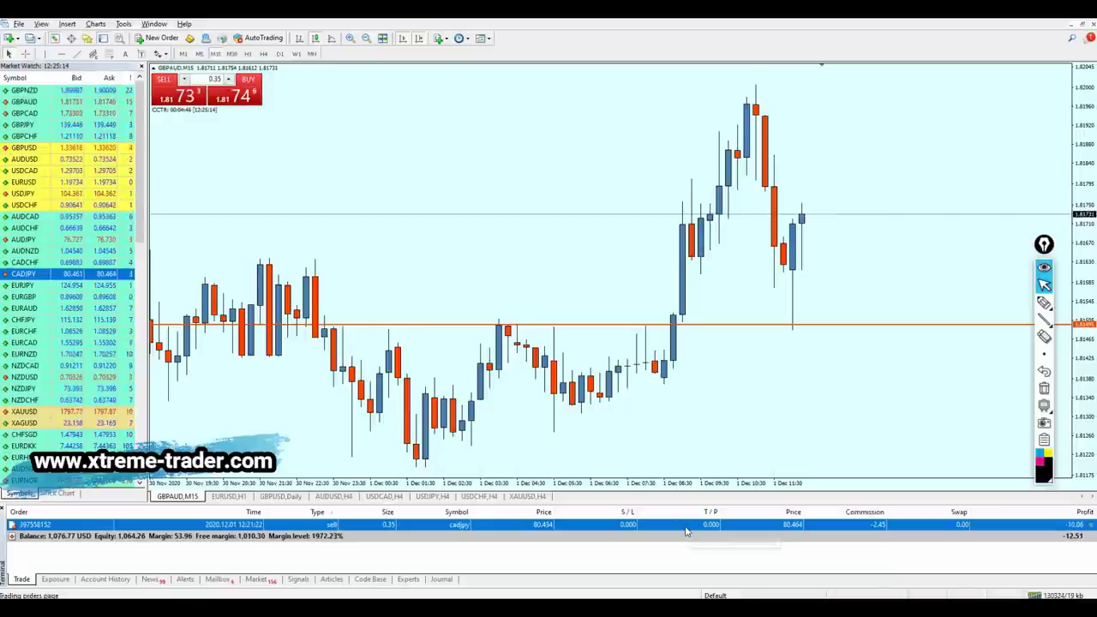
left_click_drag(686, 532, 671, 310)
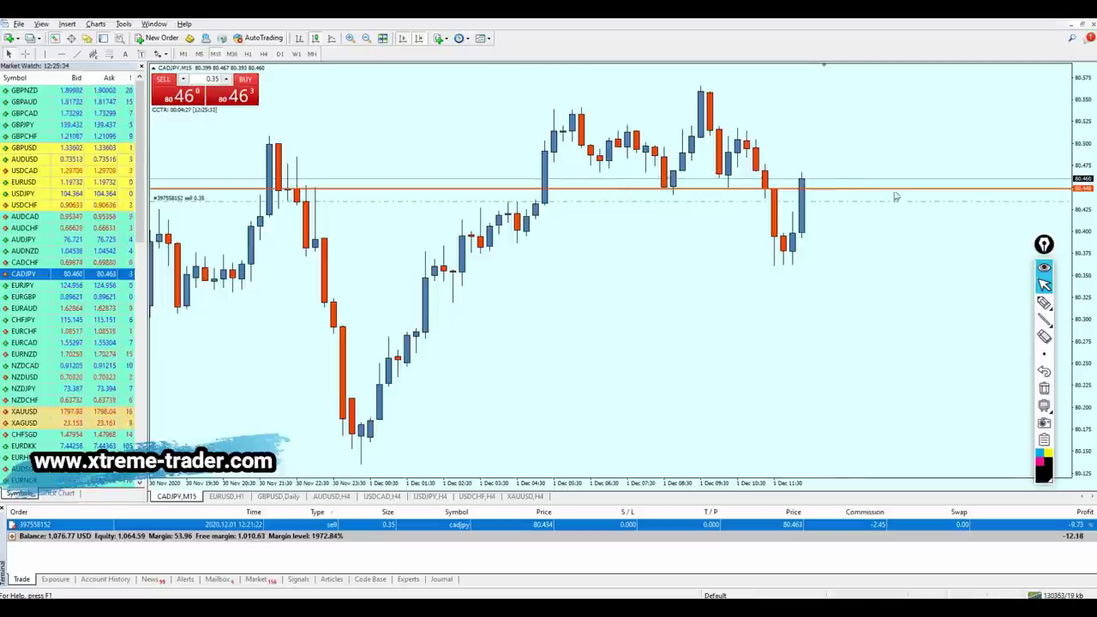
Step: Sketch a hypothetical candle with an upper wick beside the latest CADJPY M15 candle, circle the wick, and clear the drawing
left_click(1044, 302)
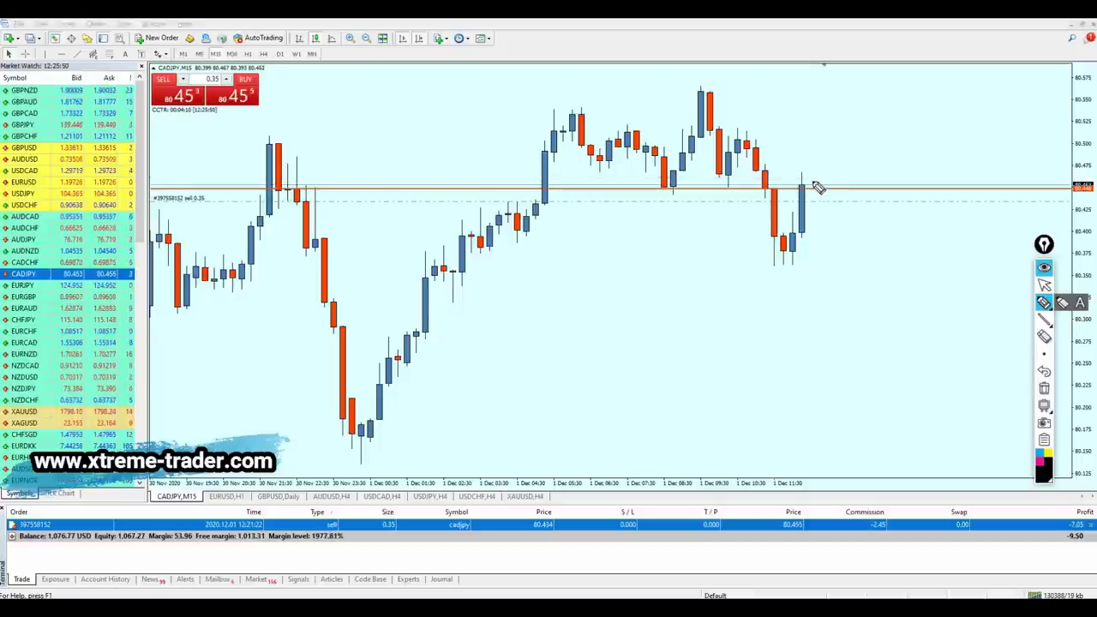
mouse_move(839, 170)
left_mouse_down()
mouse_move(858, 233)
mouse_move(826, 269)
mouse_move(827, 204)
left_mouse_up()
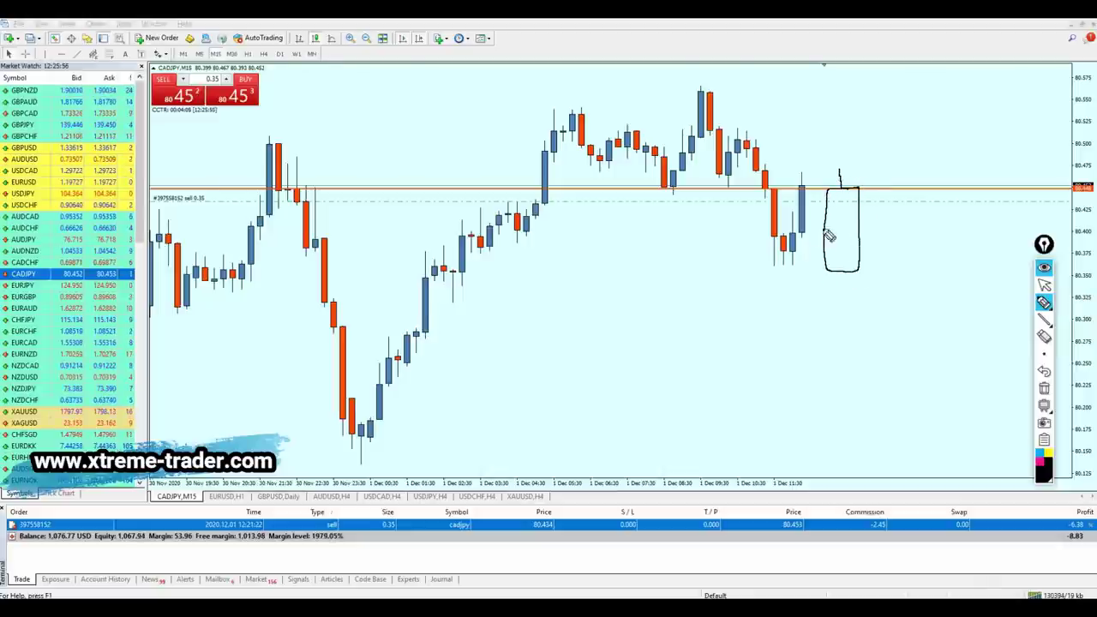
mouse_move(836, 188)
left_mouse_down()
mouse_move(856, 176)
mouse_move(829, 185)
left_mouse_up()
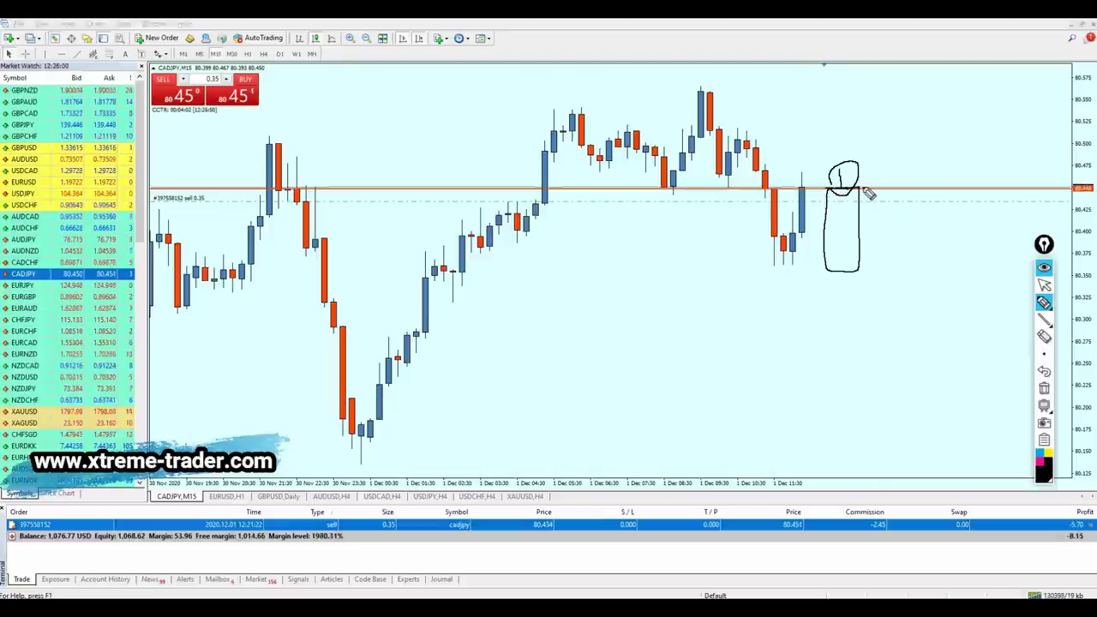
left_click(1044, 285)
left_click(1044, 388)
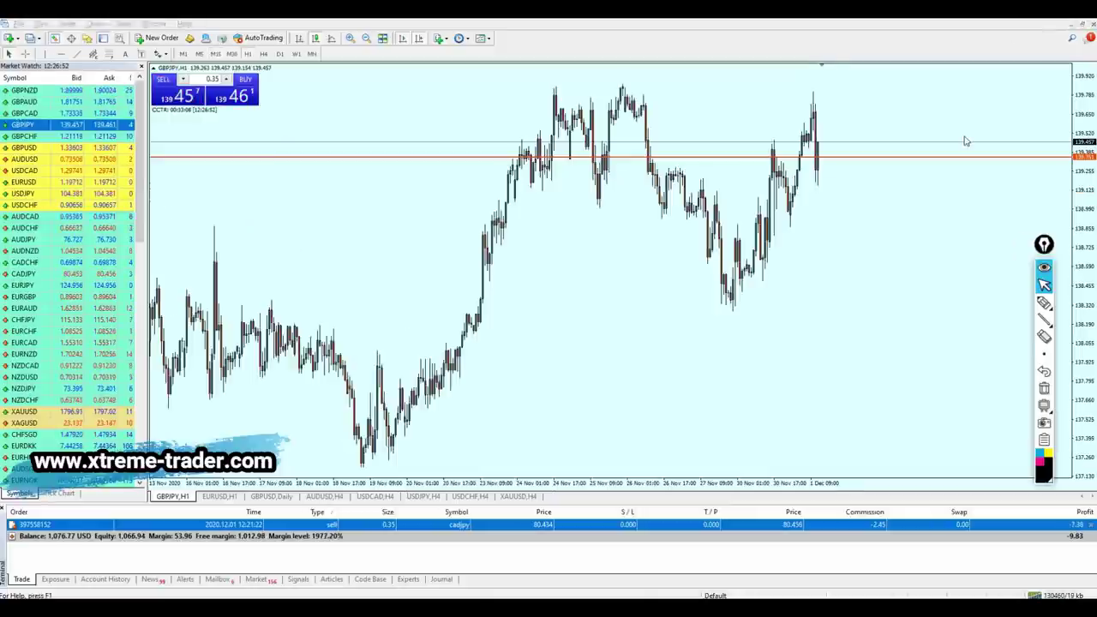
Step: Open a 0.35-lot GBPJPY sell at market and enlarge the H1 candles
left_click(163, 101)
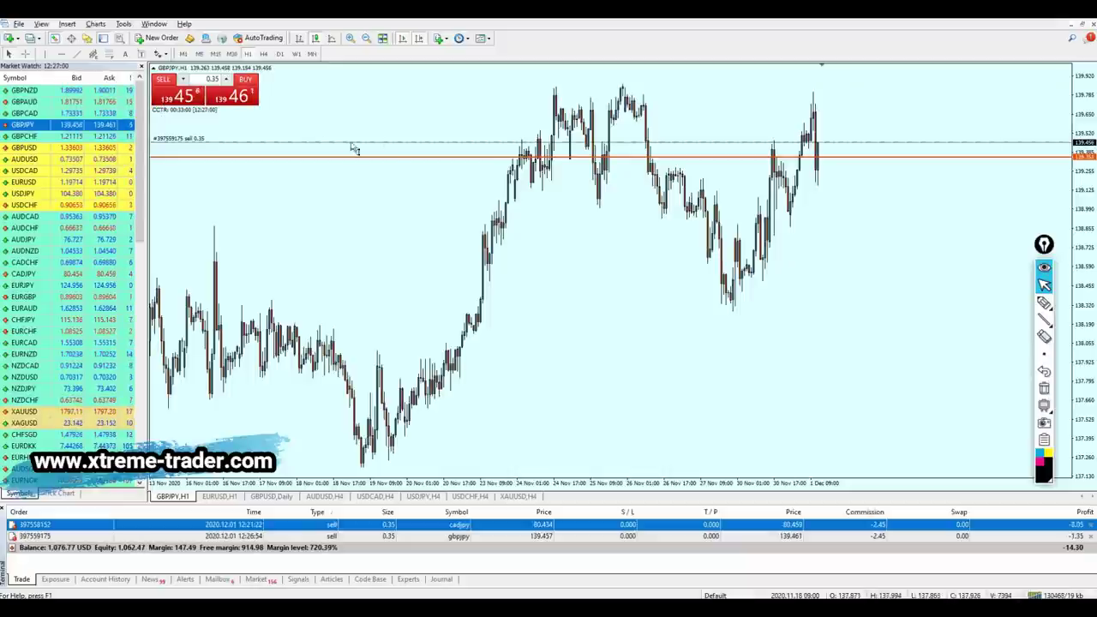
key("plus")
key("plus")
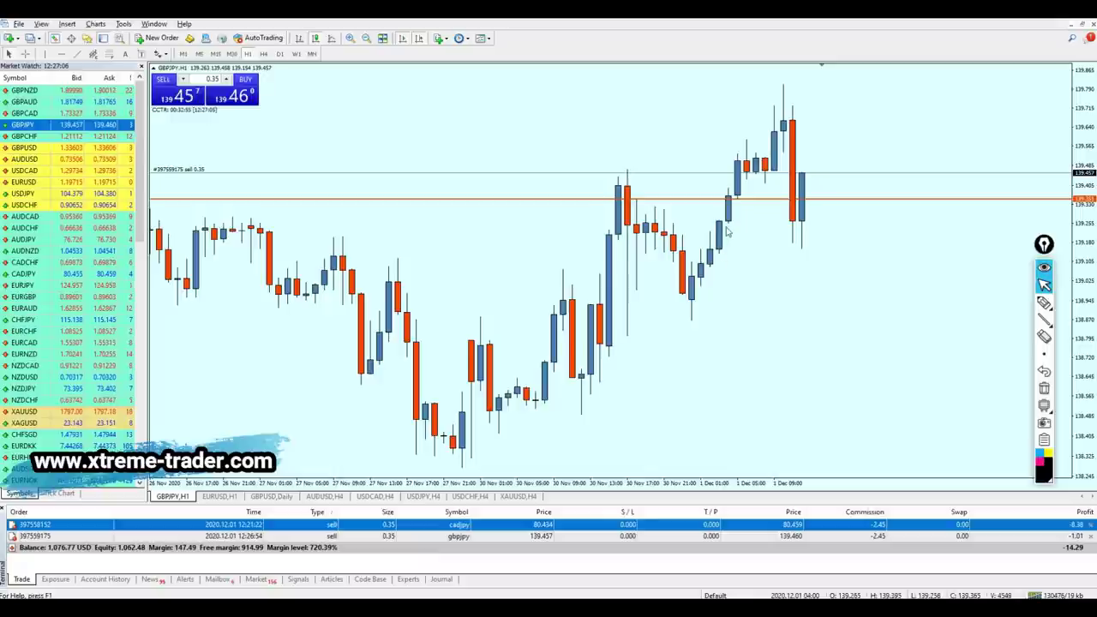
Step: Circle the 30 November peak on the GBPJPY H1 chart, replacing the first circle with a wider pen-drawn one
left_click(1044, 301)
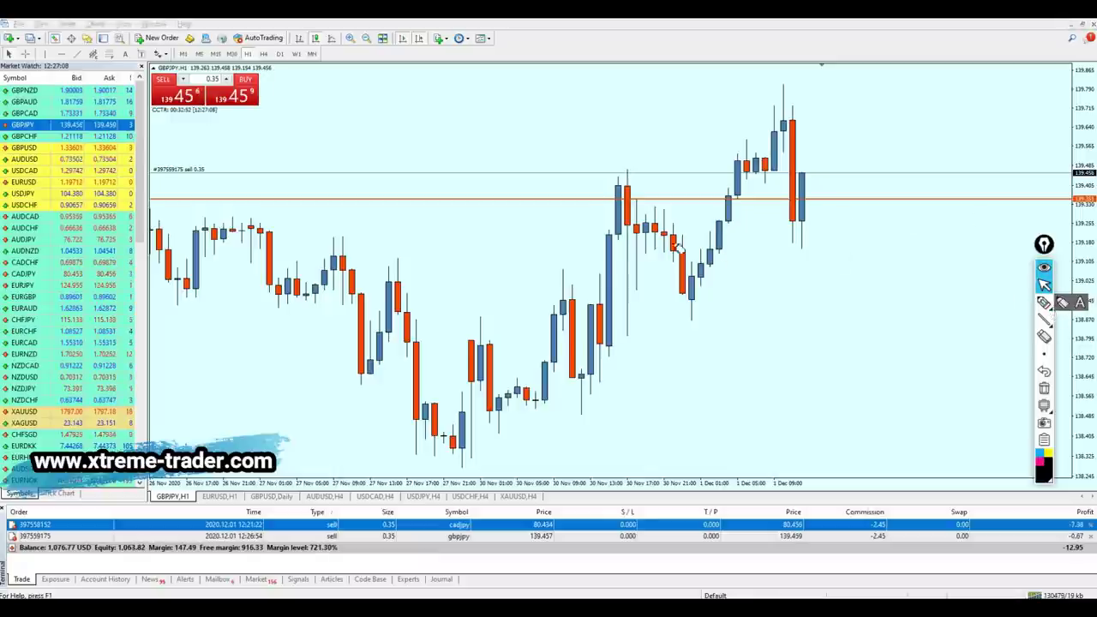
left_click_drag(639, 172, 600, 198)
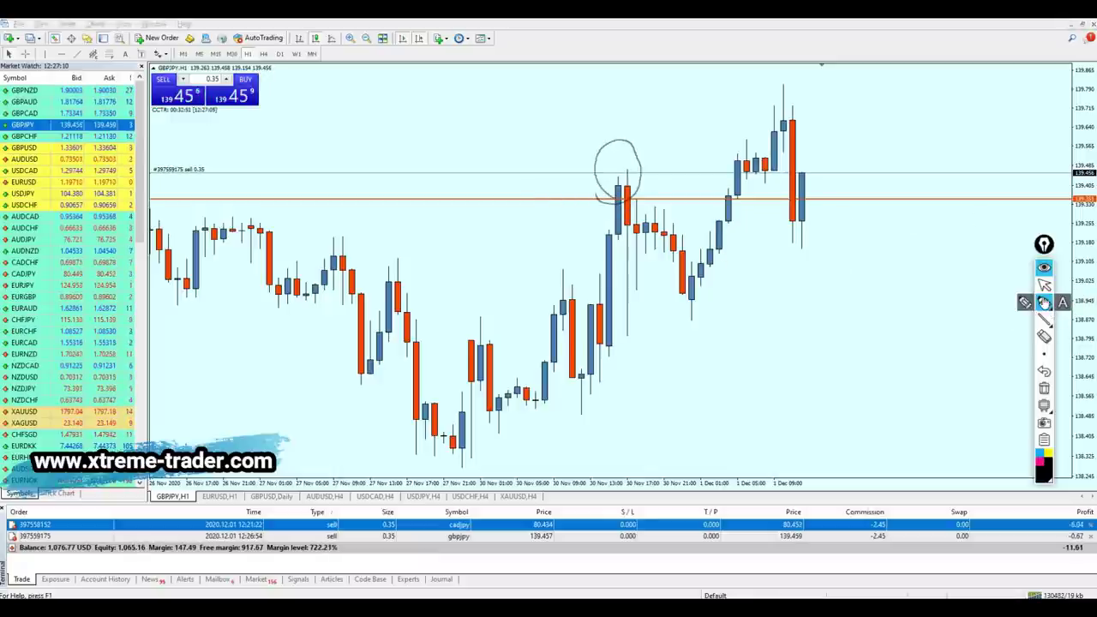
left_click(1024, 304)
left_click(1043, 387)
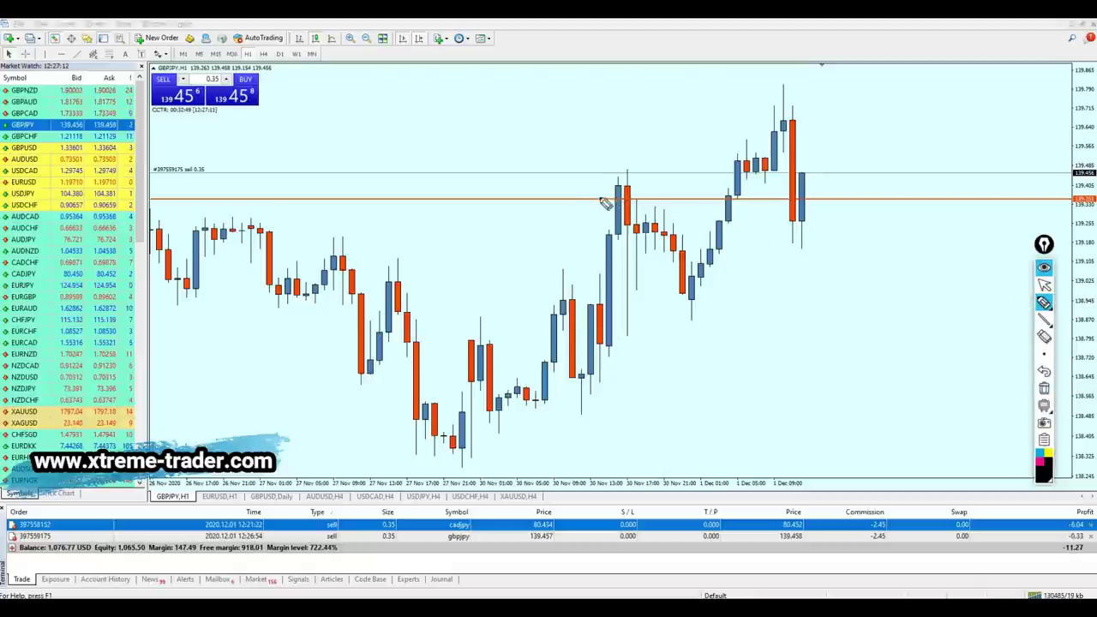
mouse_move(608, 201)
left_mouse_down()
mouse_move(579, 192)
mouse_move(616, 152)
left_mouse_up()
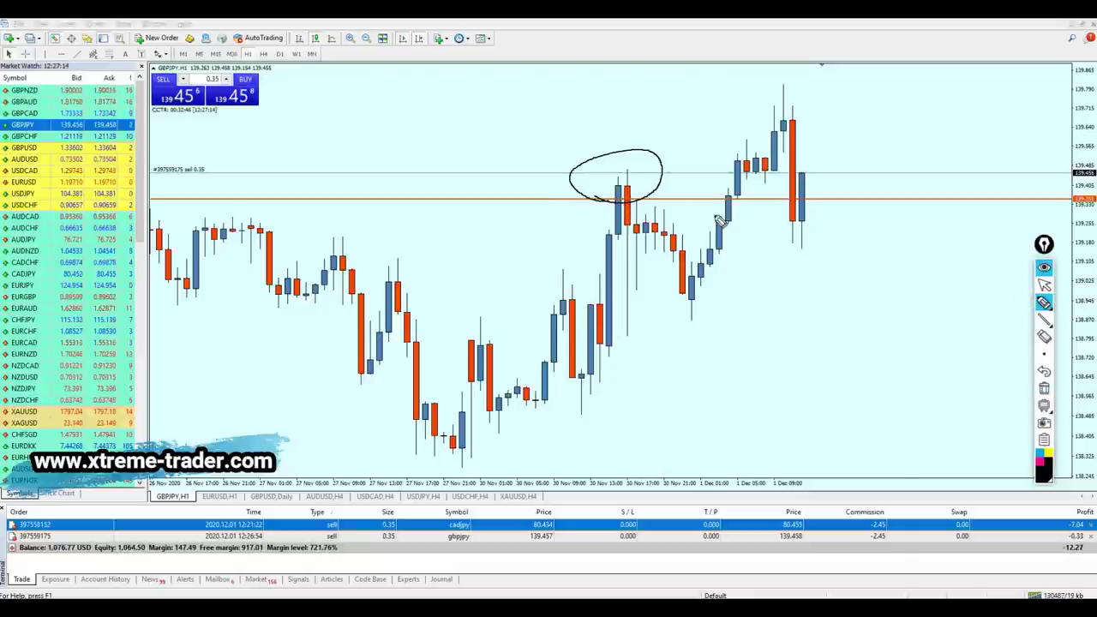
Step: Mark the bearish break with an arrow, link the peak to the consolidation and latest candle, and clear the drawing
mouse_move(744, 273)
left_mouse_down()
mouse_move(789, 215)
mouse_move(792, 224)
left_mouse_up()
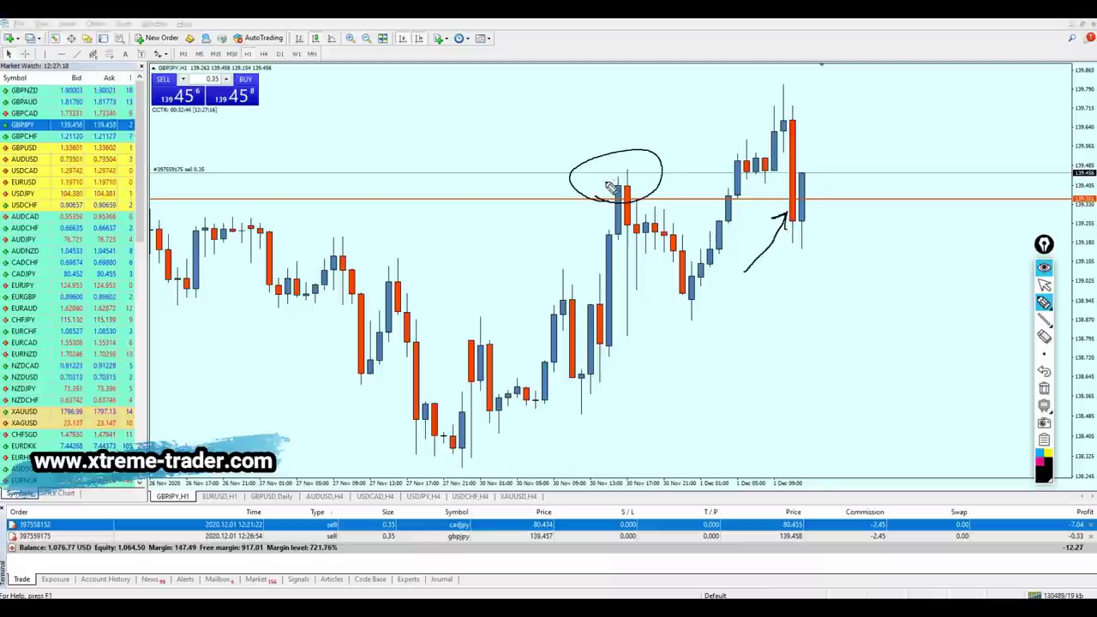
left_click_drag(665, 178, 763, 190)
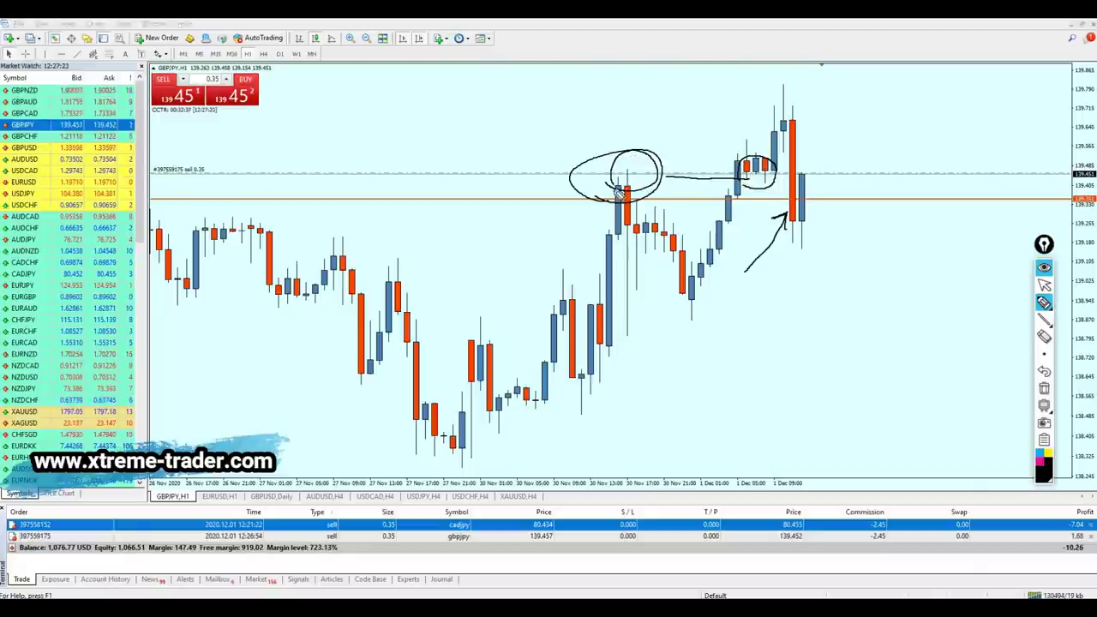
mouse_move(628, 187)
left_mouse_down()
mouse_move(610, 175)
mouse_move(731, 75)
mouse_move(814, 163)
mouse_move(802, 157)
mouse_move(806, 171)
left_mouse_up()
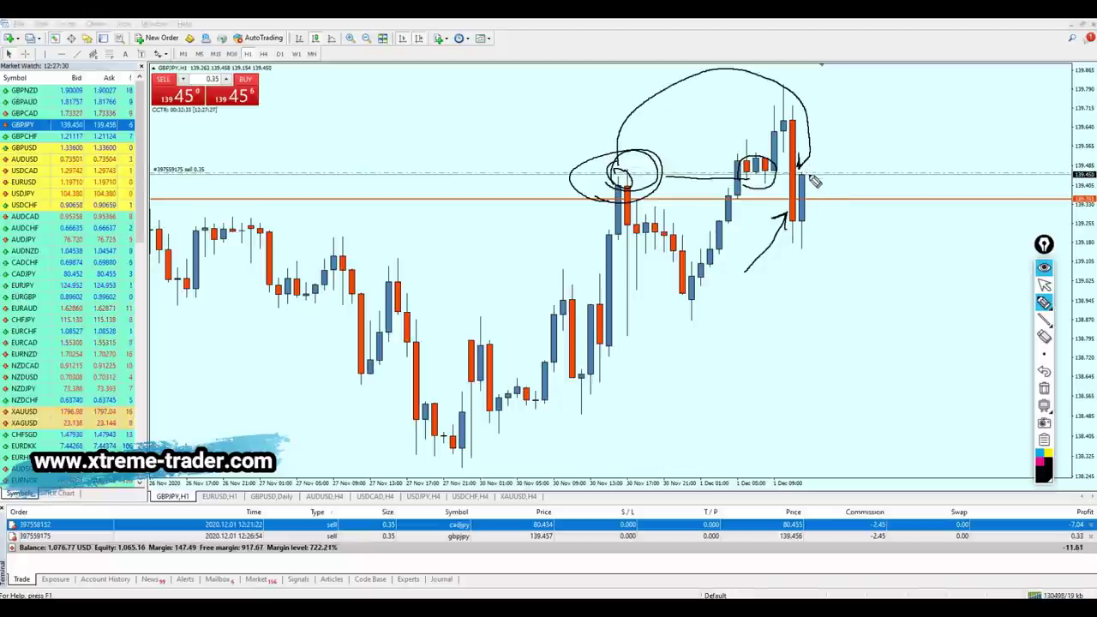
left_click(1044, 284)
left_click(1044, 387)
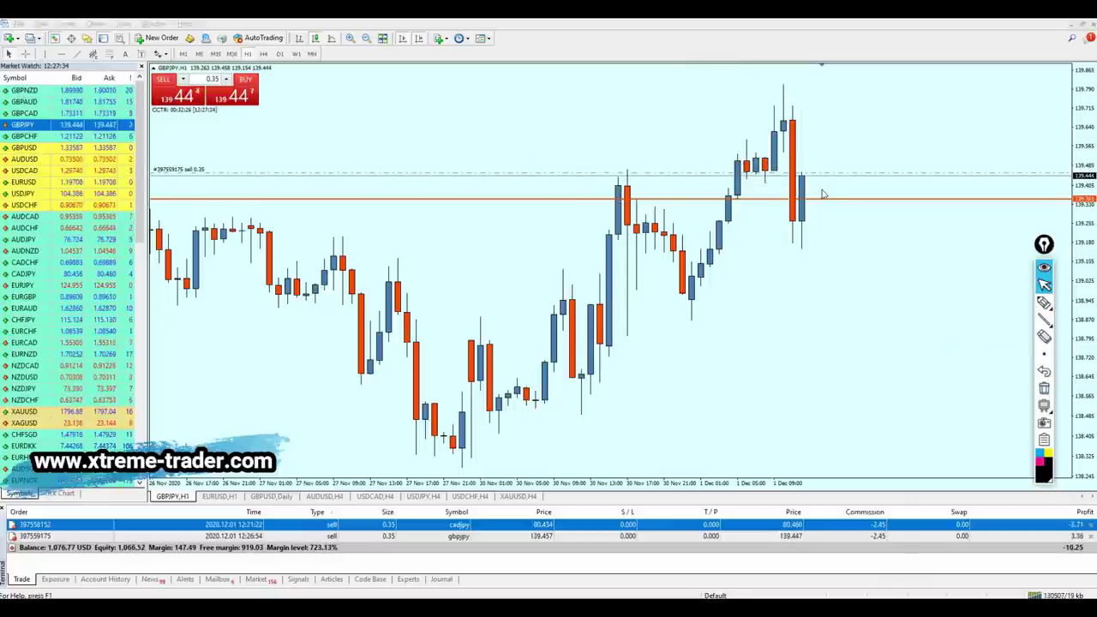
Step: View GBPJPY on M30 and M15, and raise the orange horizontal line to just below the sell entry
left_click(232, 53)
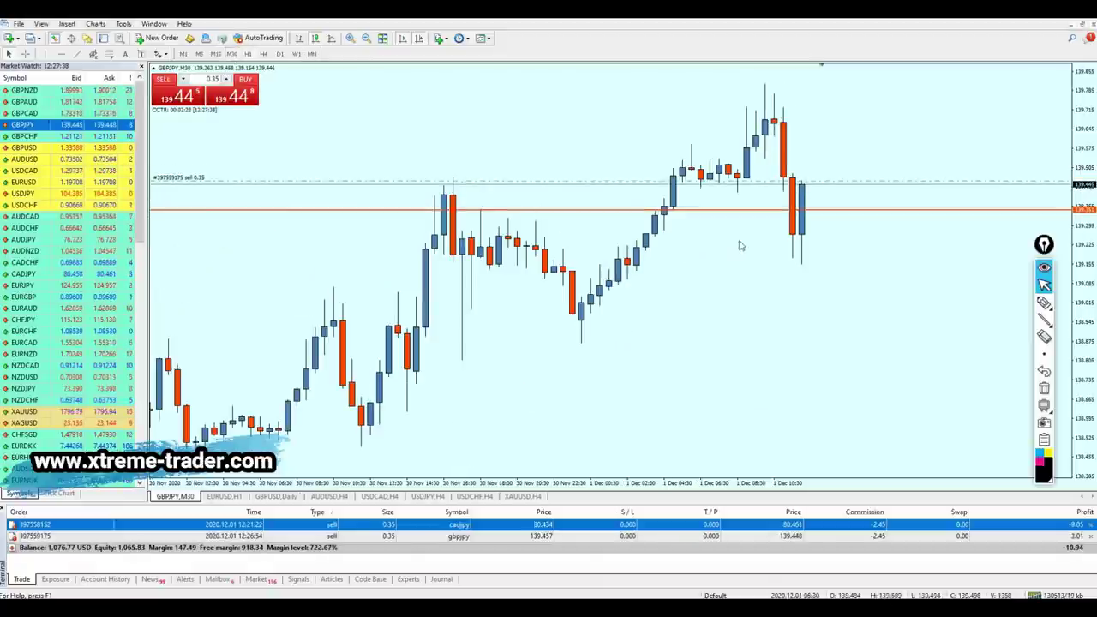
left_click(215, 53)
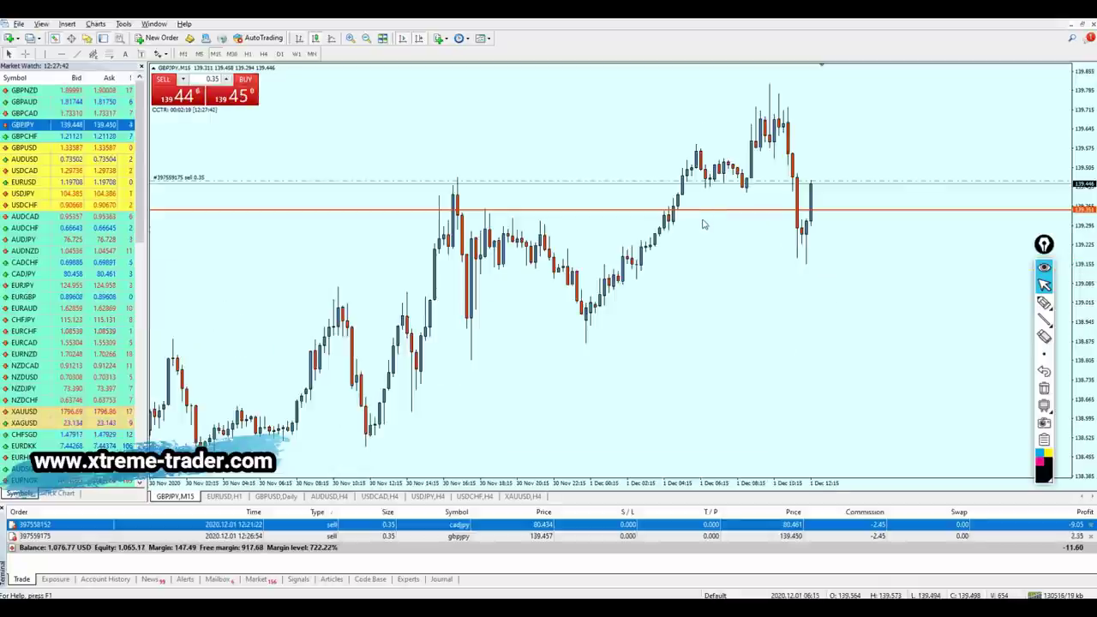
left_click_drag(693, 210, 691, 187)
Step: Draw an arrow to the bearish candle crossing the orange line on M15, and clear the drawing
left_click(1044, 302)
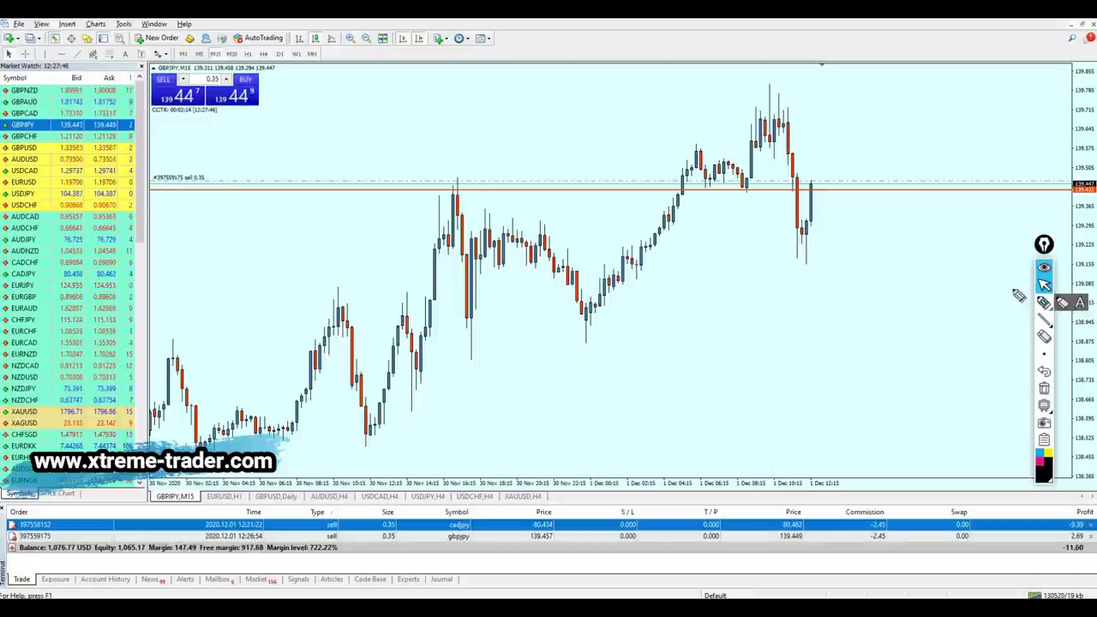
left_click_drag(730, 237, 781, 195)
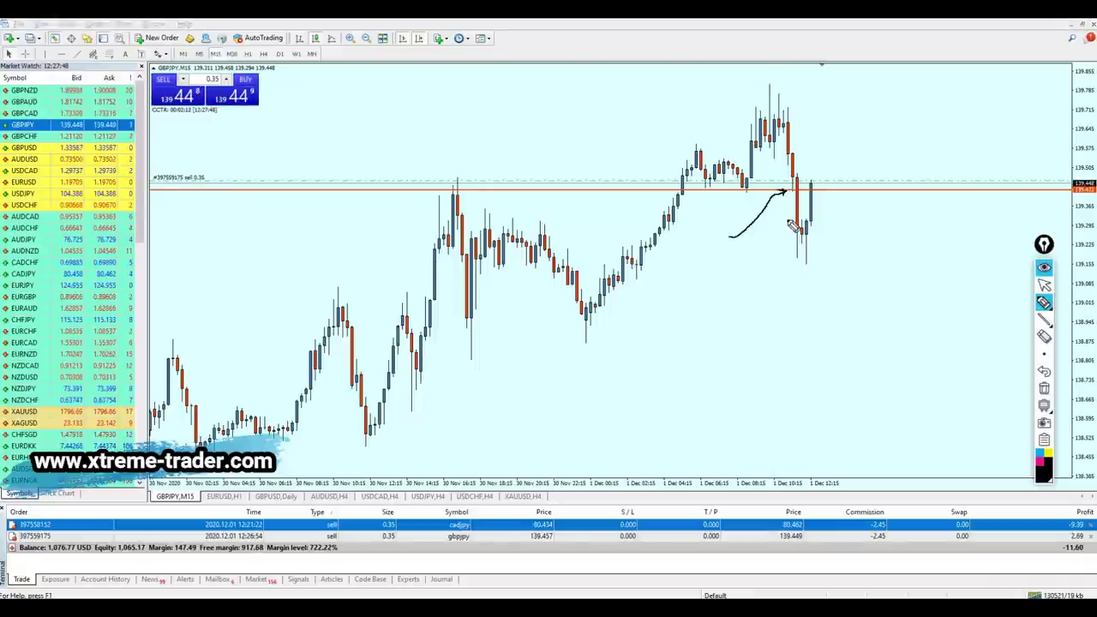
left_click(1044, 284)
left_click(1044, 388)
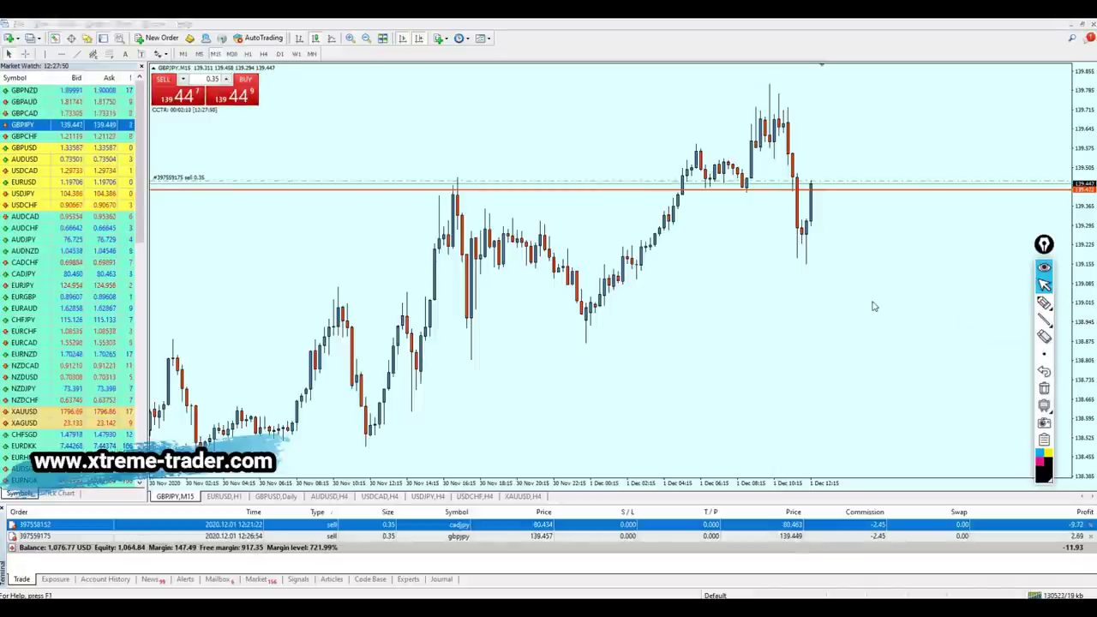
Step: Return GBPJPY to H1 and raise the orange horizontal line to about 139.53, above the sell entry
key("h")
key("1")
key("Return")
key("plus")
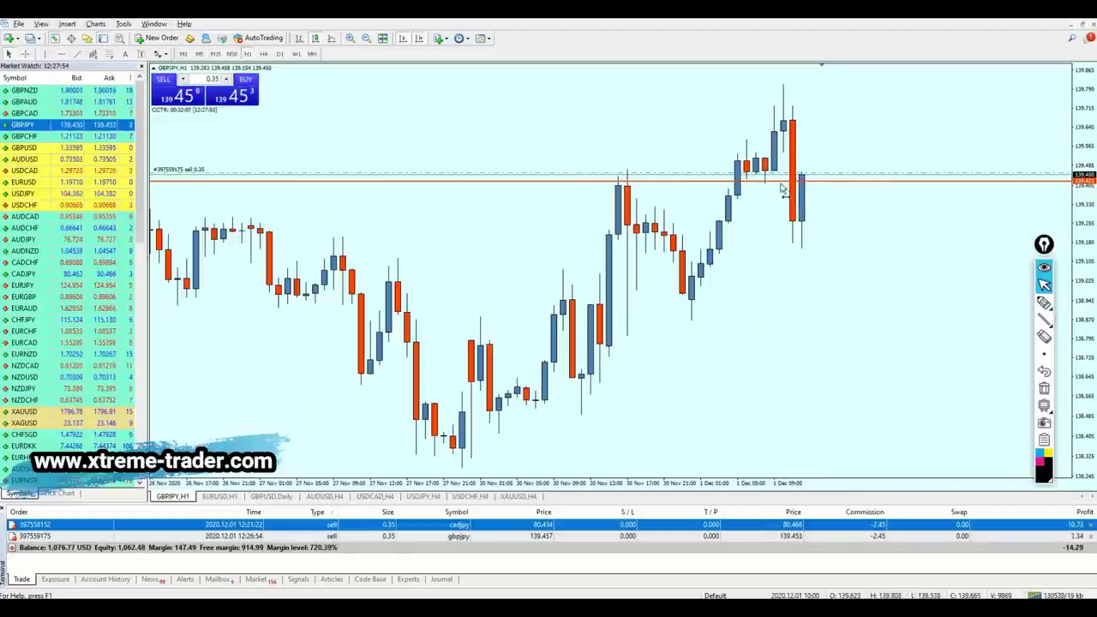
left_click_drag(776, 187, 773, 158)
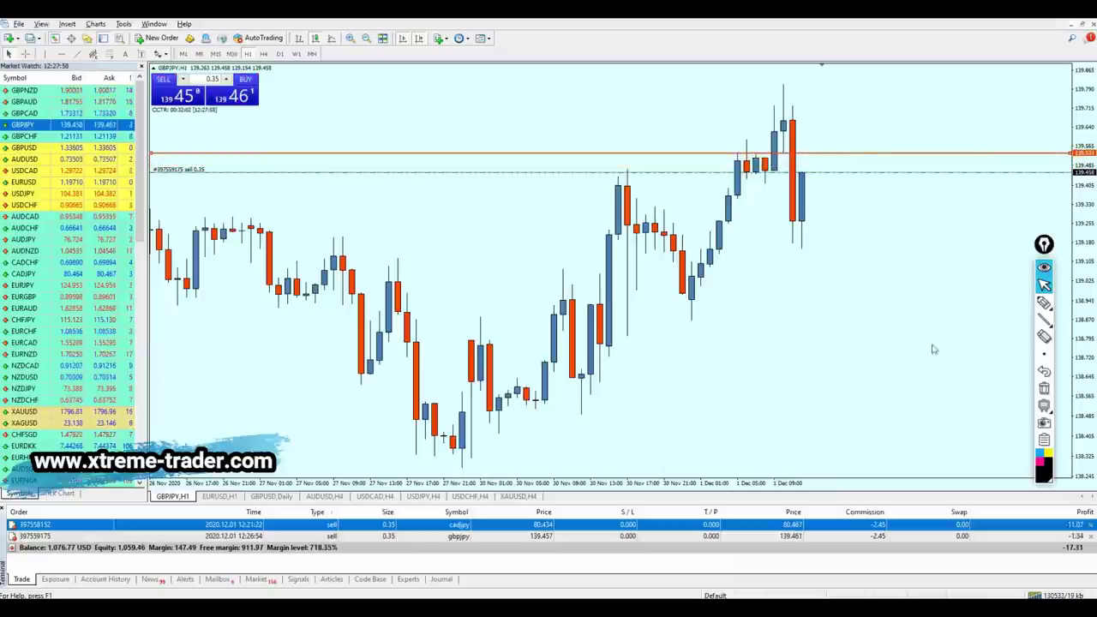
Step: Circle the 1 December consolidation candles at the raised orange line, and leave drawing mode
left_click(1044, 301)
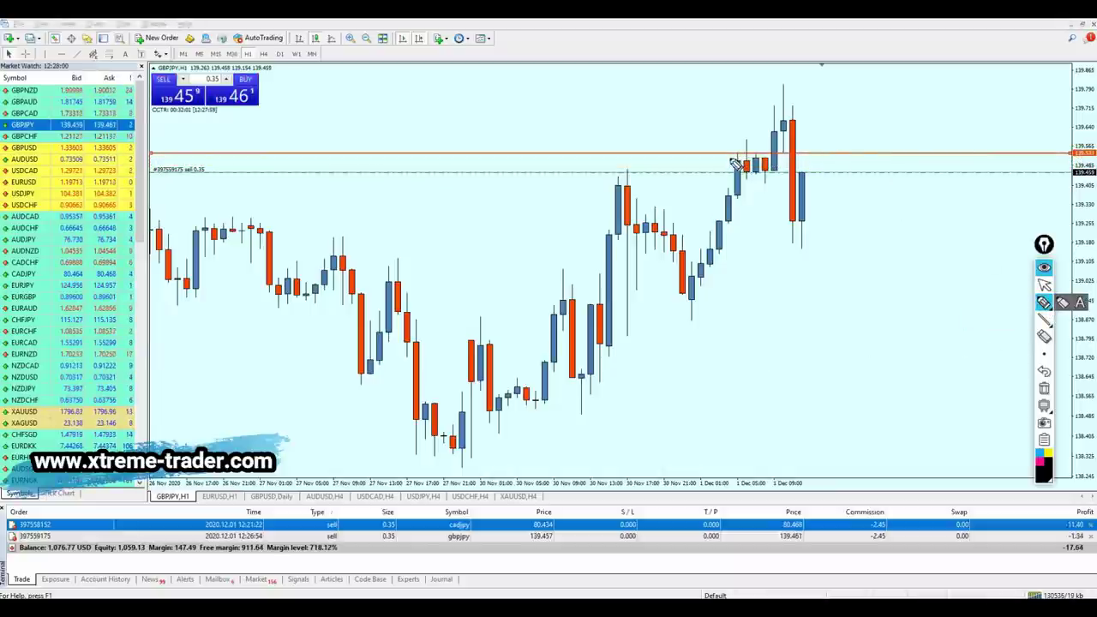
left_click_drag(734, 163, 774, 168)
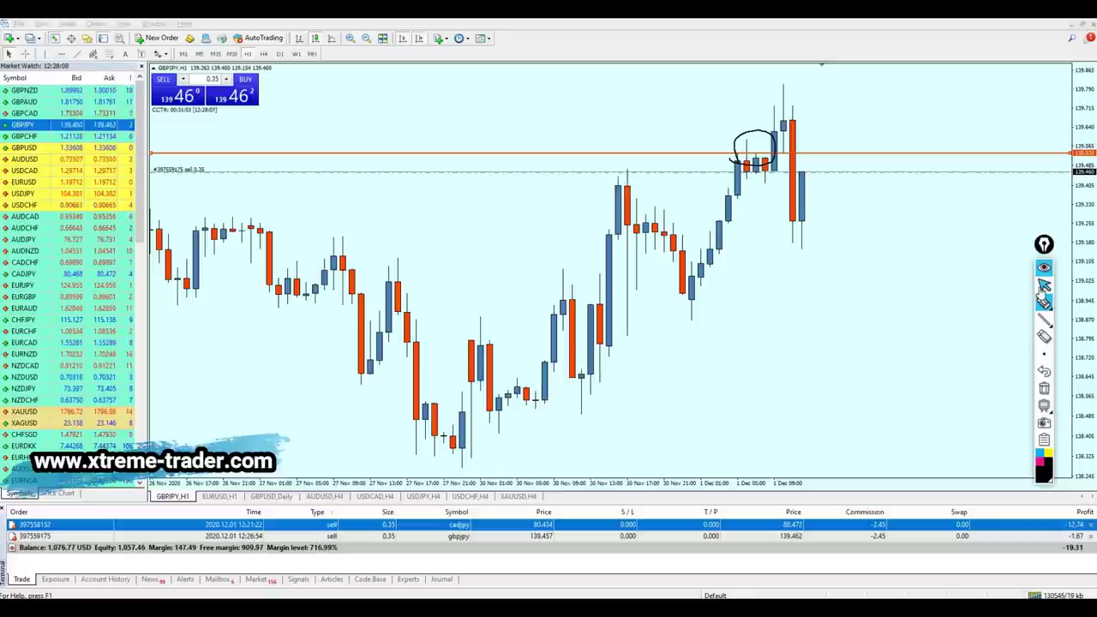
left_click(1044, 285)
Step: Circle the 30 November peak, extend its level to the latest candle, sketch that candle rising to the orange line, and clear the drawing
left_click(1044, 302)
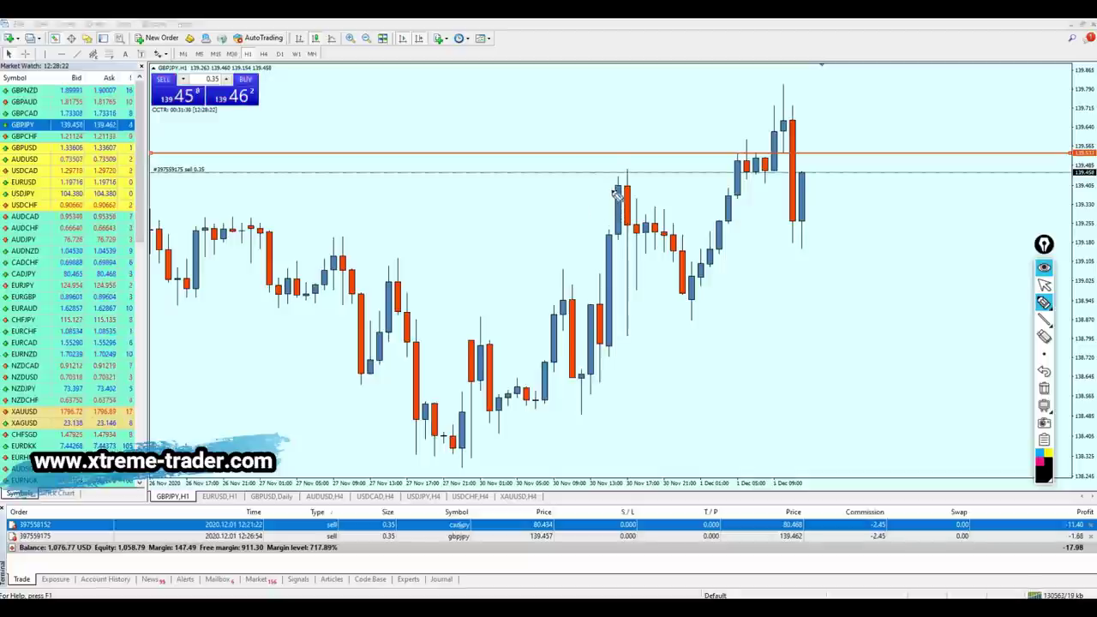
left_click_drag(624, 190, 600, 192)
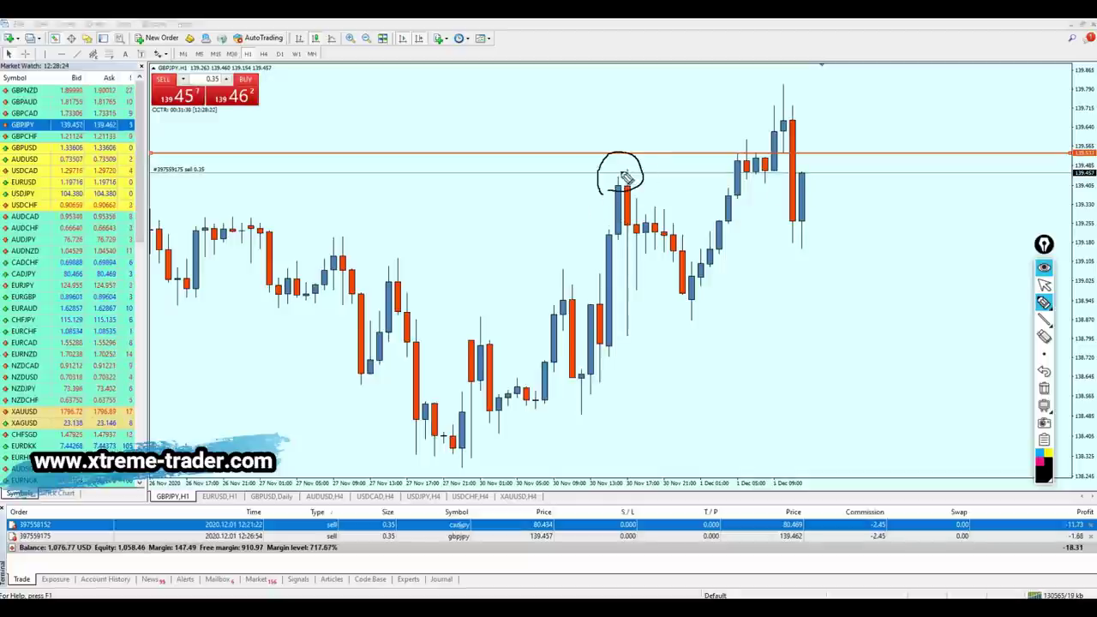
left_click_drag(607, 178, 811, 177)
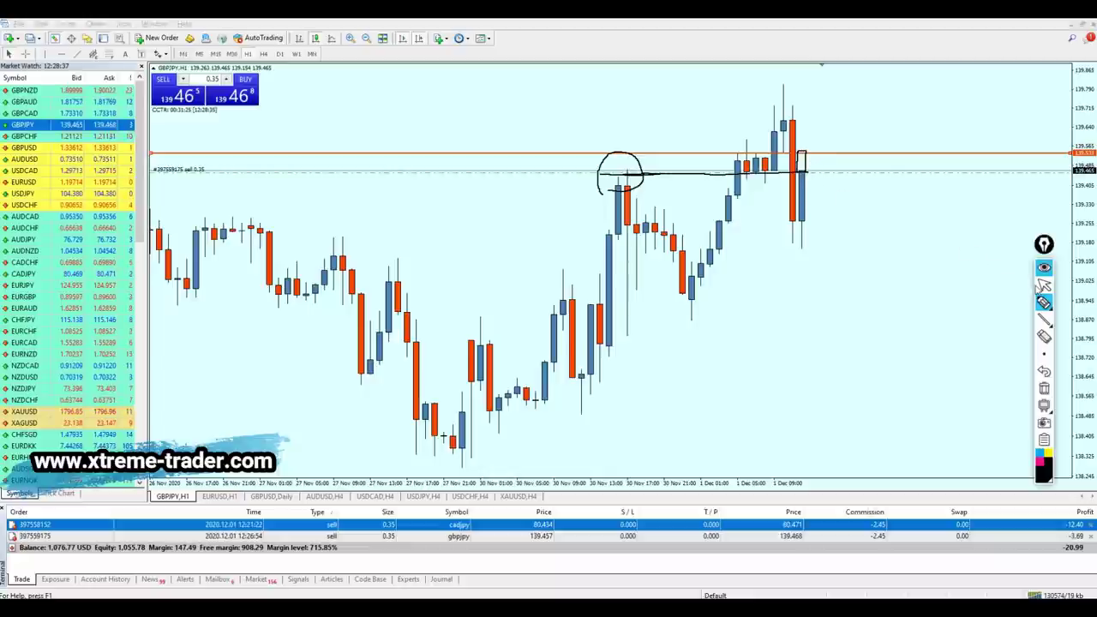
left_click(1043, 388)
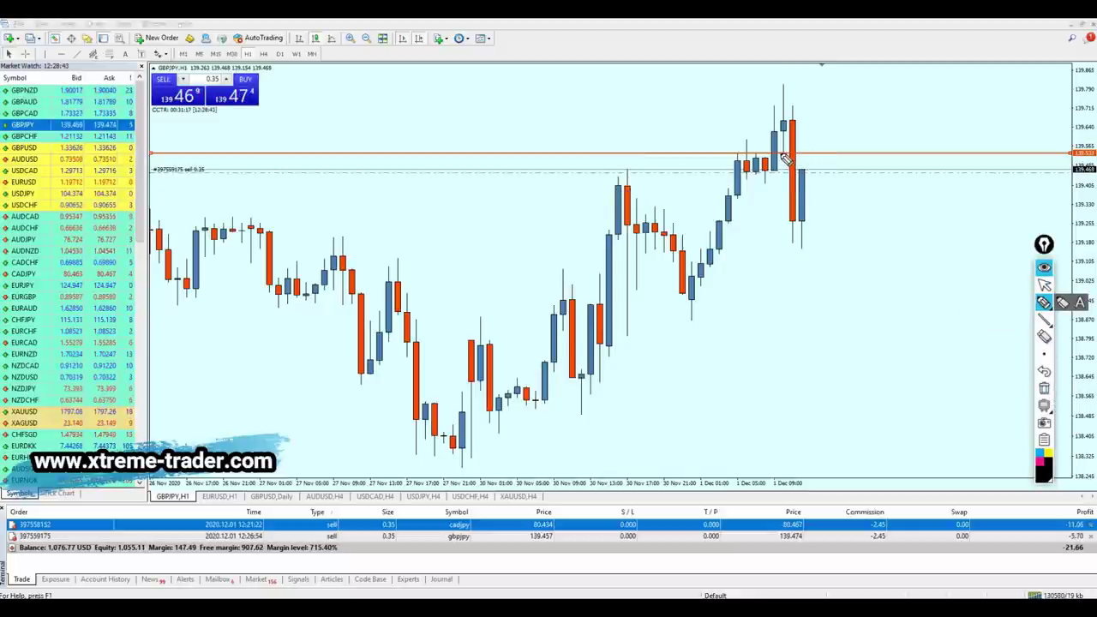
Step: Underline the orange level at the large bearish candle and clear it, circle the 30 November peak, and clear that circle too
left_click_drag(783, 153, 814, 155)
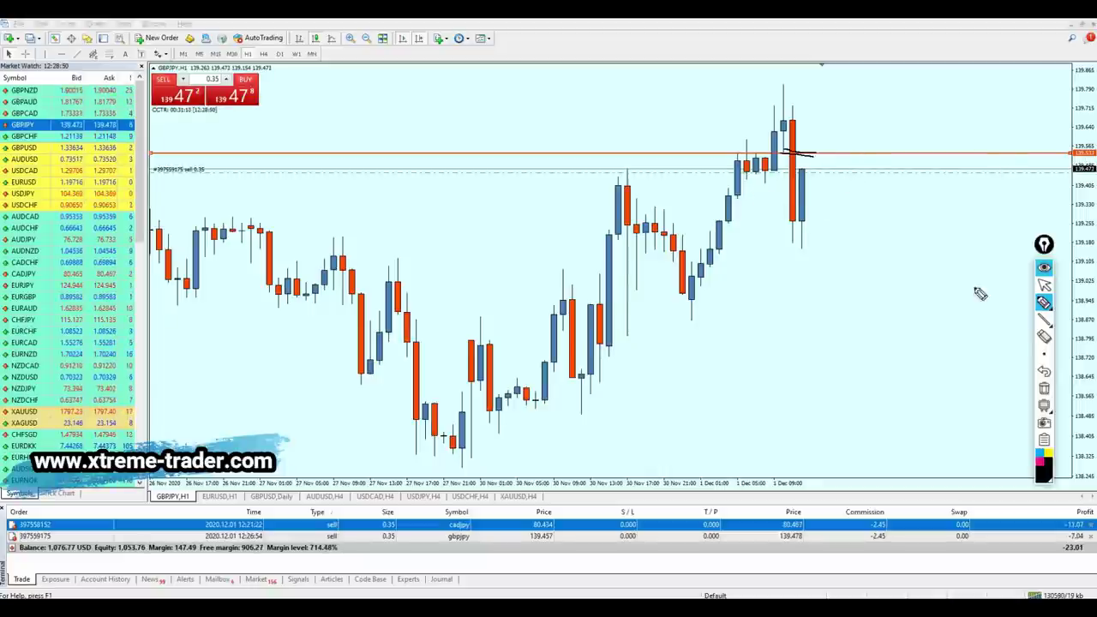
left_click(1044, 388)
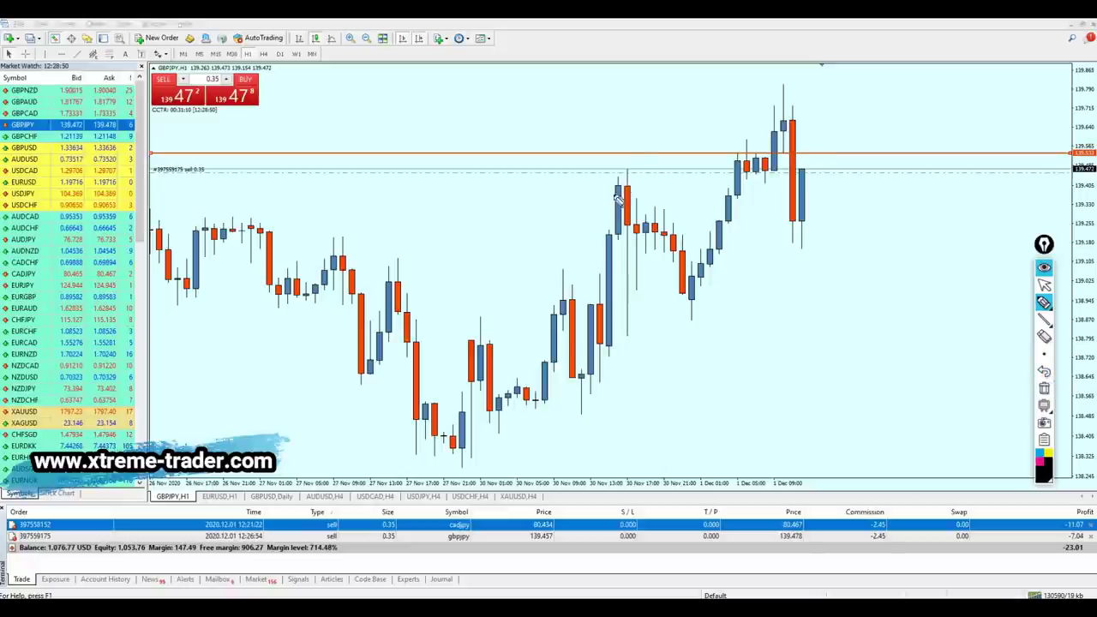
left_click_drag(615, 196, 627, 154)
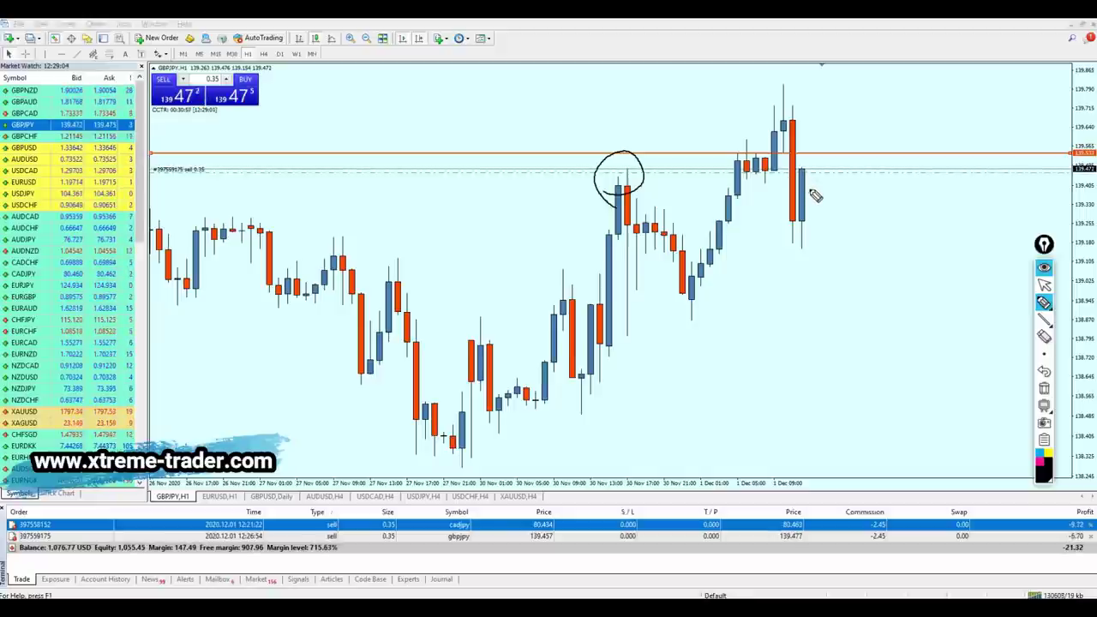
left_click(1045, 286)
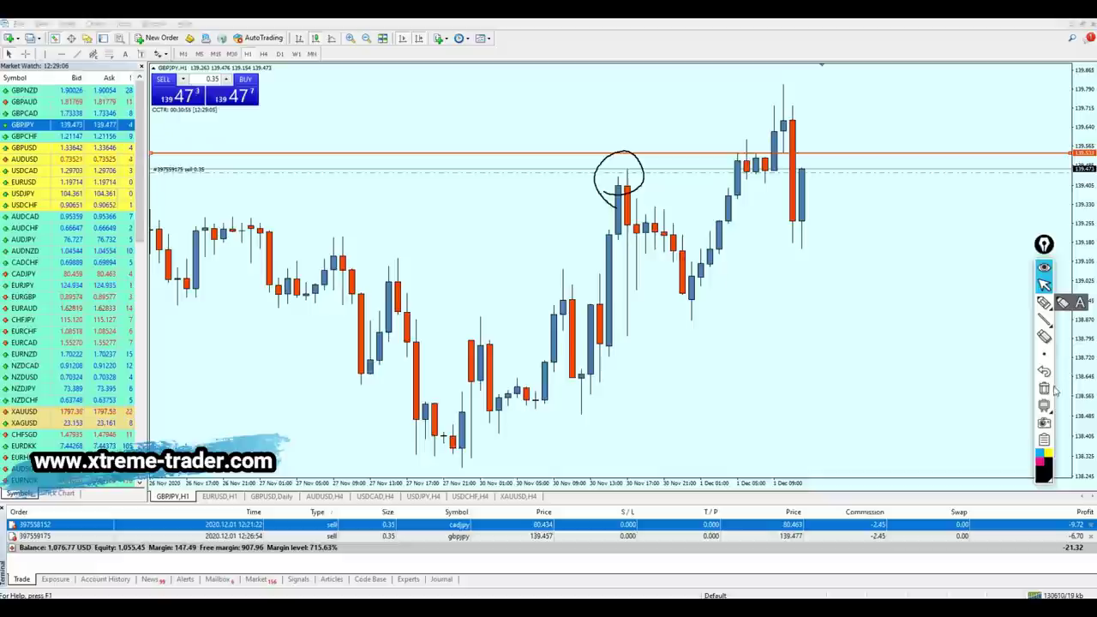
left_click(1044, 388)
Step: Draw upward marks toward the orange line near the latest candle, and trace the level from the consolidation past that candle
left_click(1044, 303)
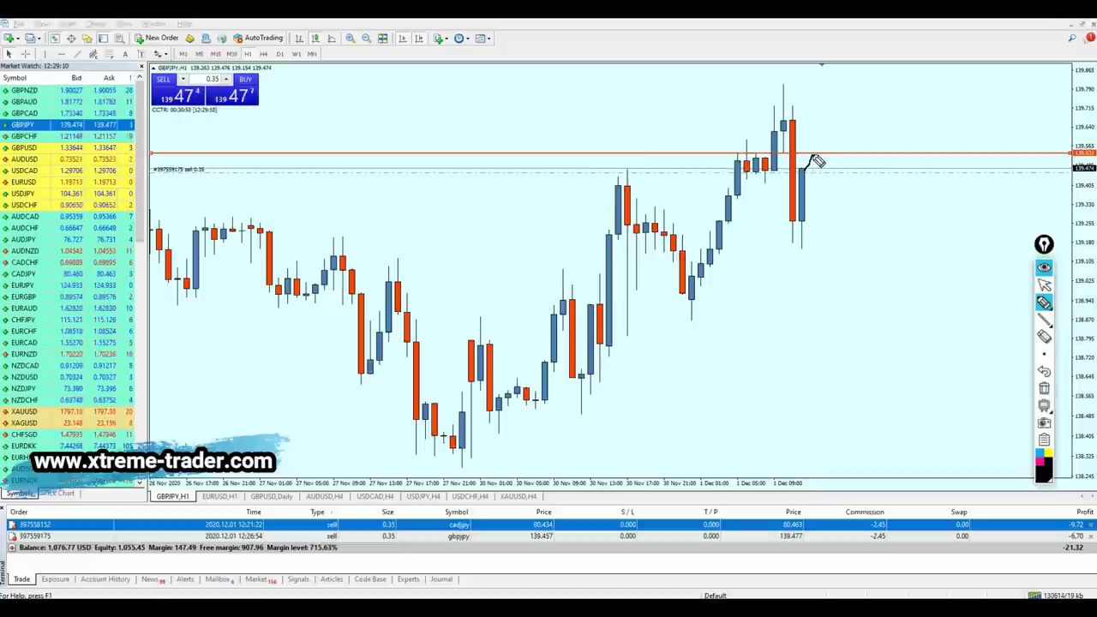
left_click_drag(812, 156, 787, 174)
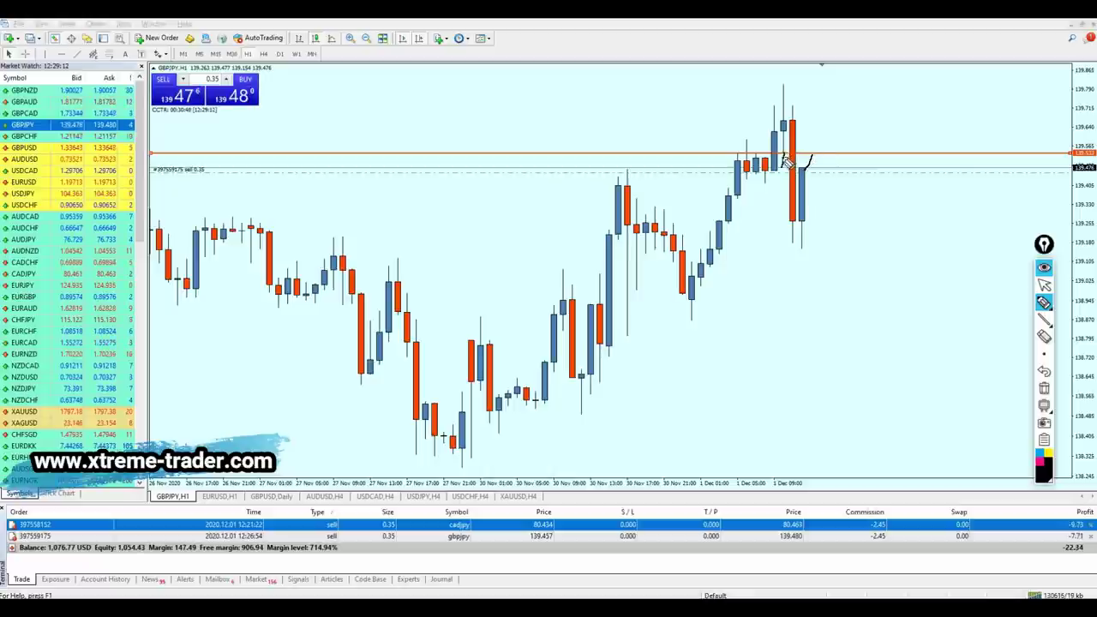
left_click_drag(802, 160, 822, 162)
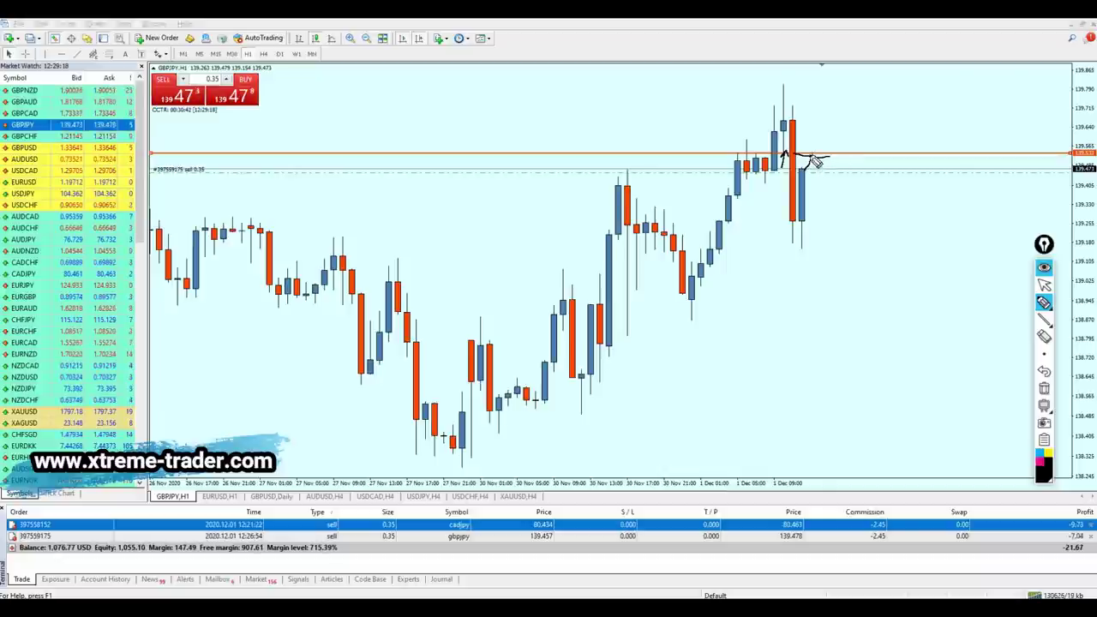
left_click_drag(720, 155, 821, 161)
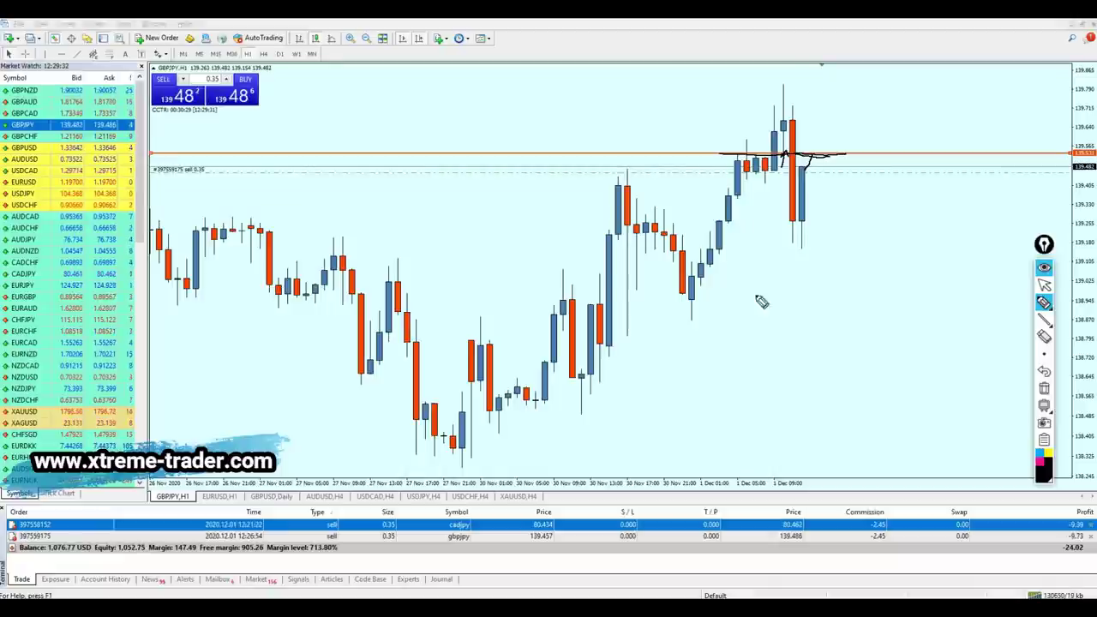
Step: Leave drawing mode and clear the traced level and upward marks from the GBPJPY chart
left_click(1044, 285)
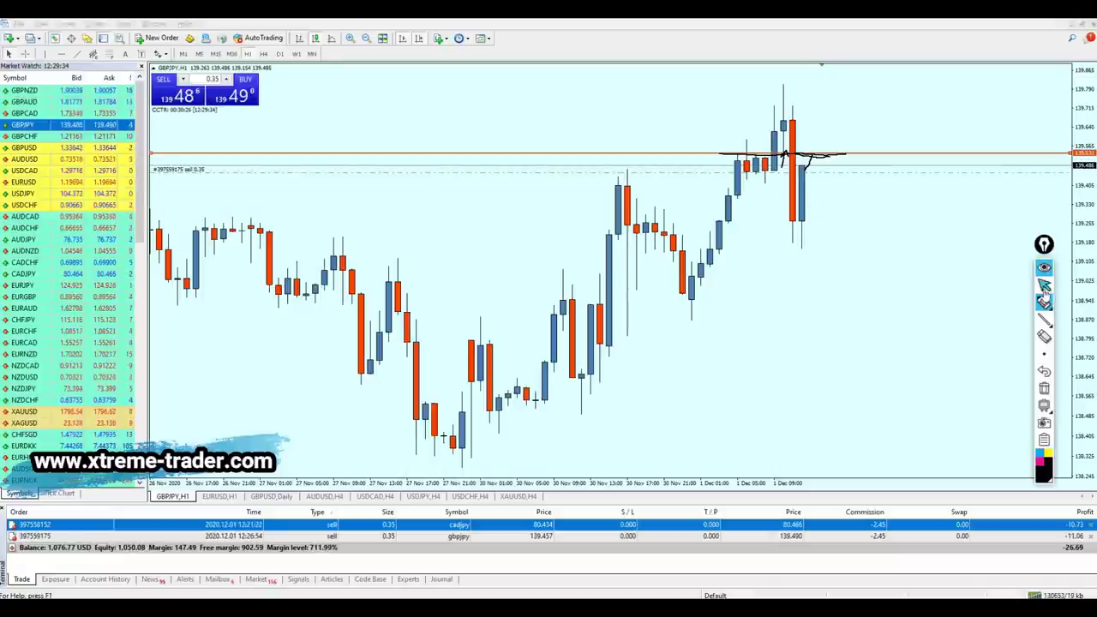
left_click(1043, 390)
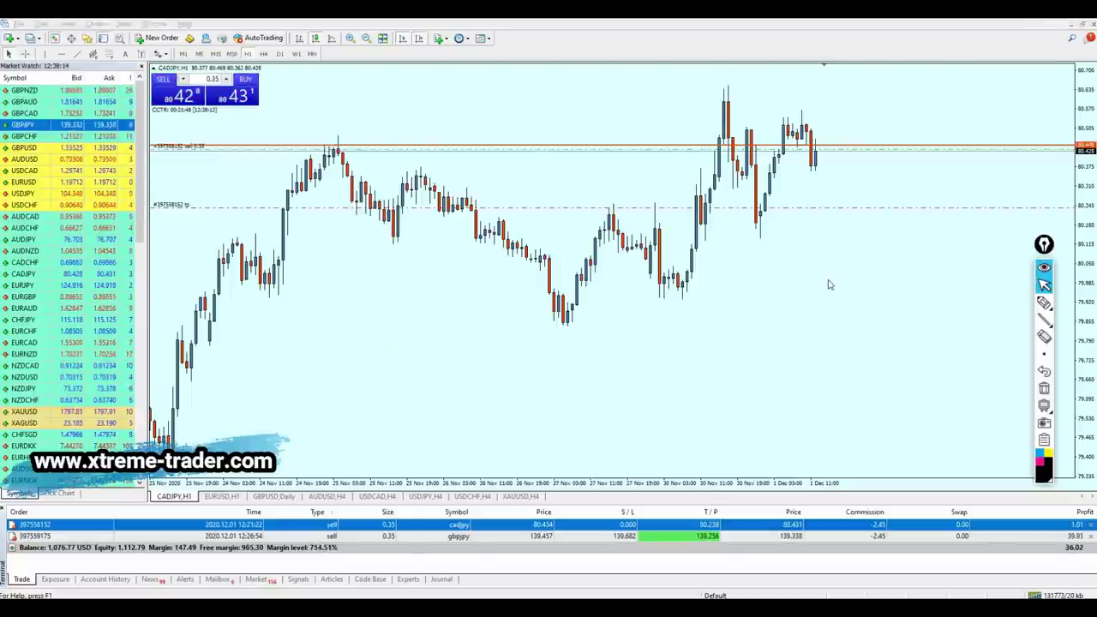
Step: Measure from the CADJPY sell entry line down past the take-profit line, and close the 0.35-lot CADJPY sell
key("plus")
key("plus")
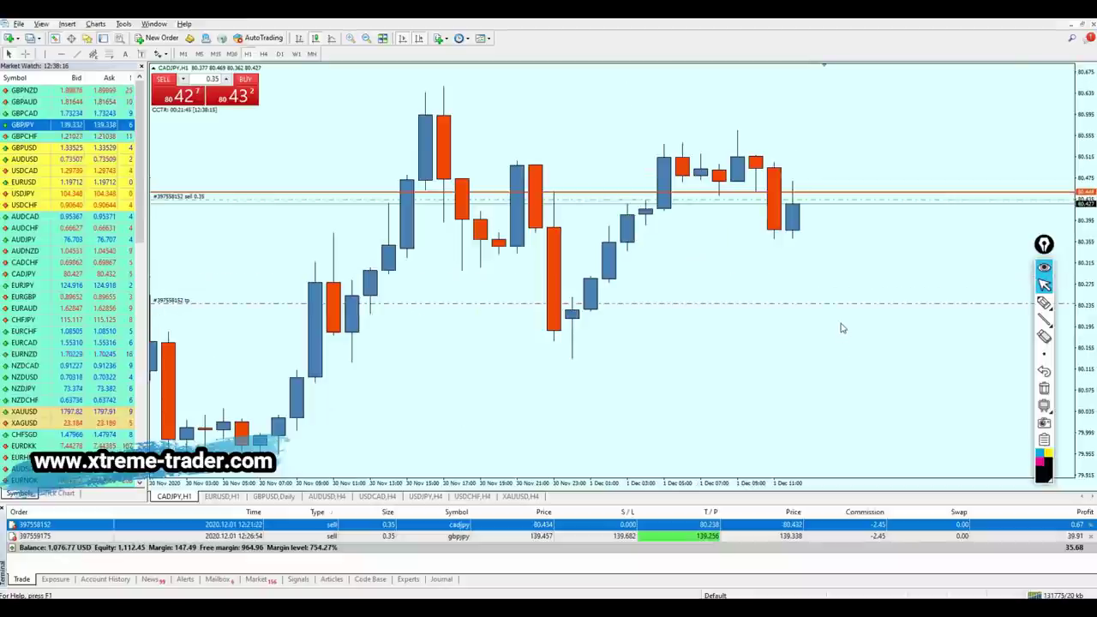
key("minus")
key("minus")
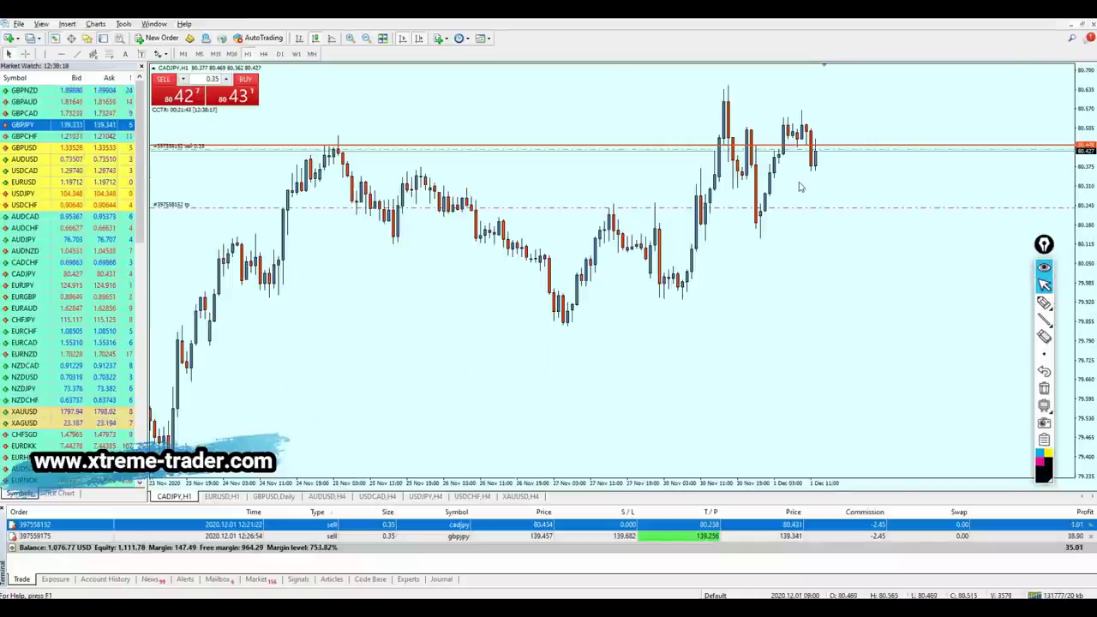
middle_click(815, 154)
left_click_drag(818, 150, 836, 334)
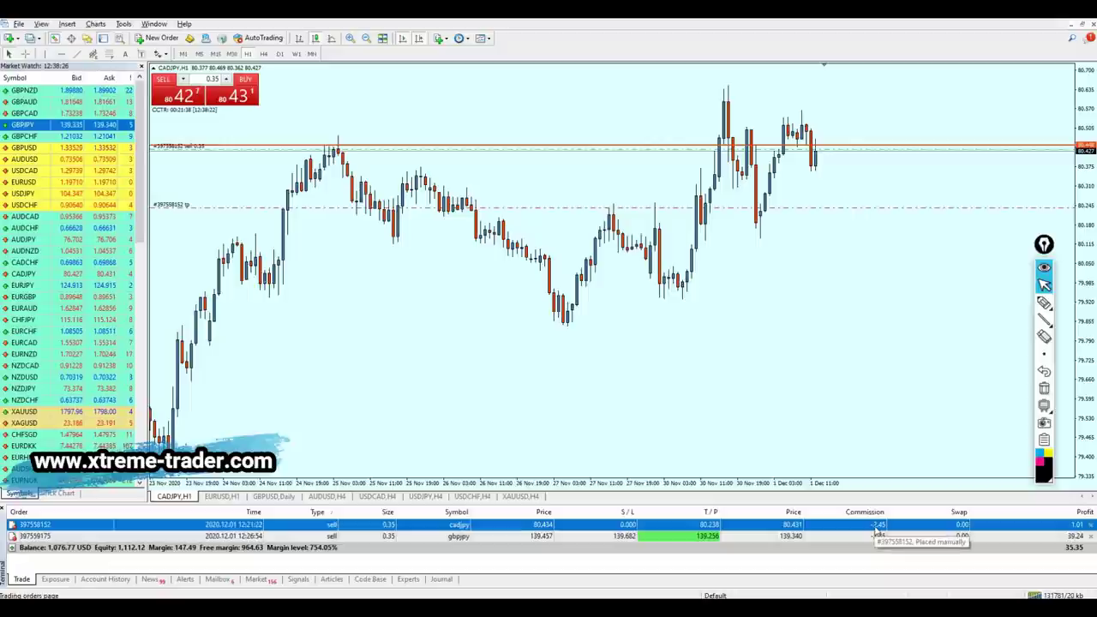
left_click(1090, 525)
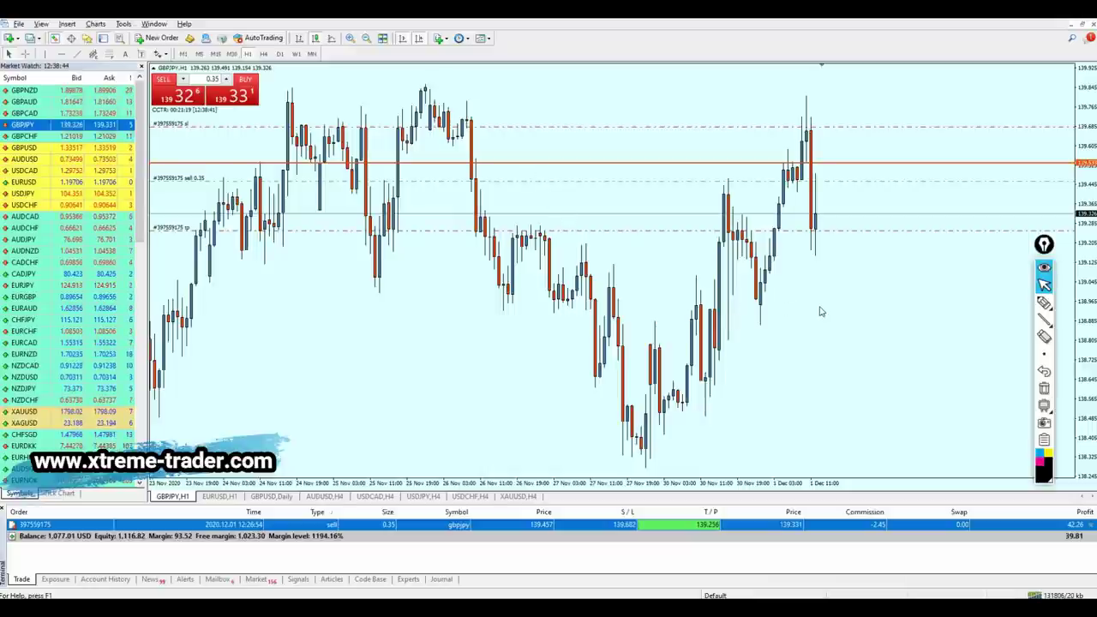
Step: Circle the 30 November peak on GBPJPY H1, and trace its level and the orange line past the latest candle
key("plus")
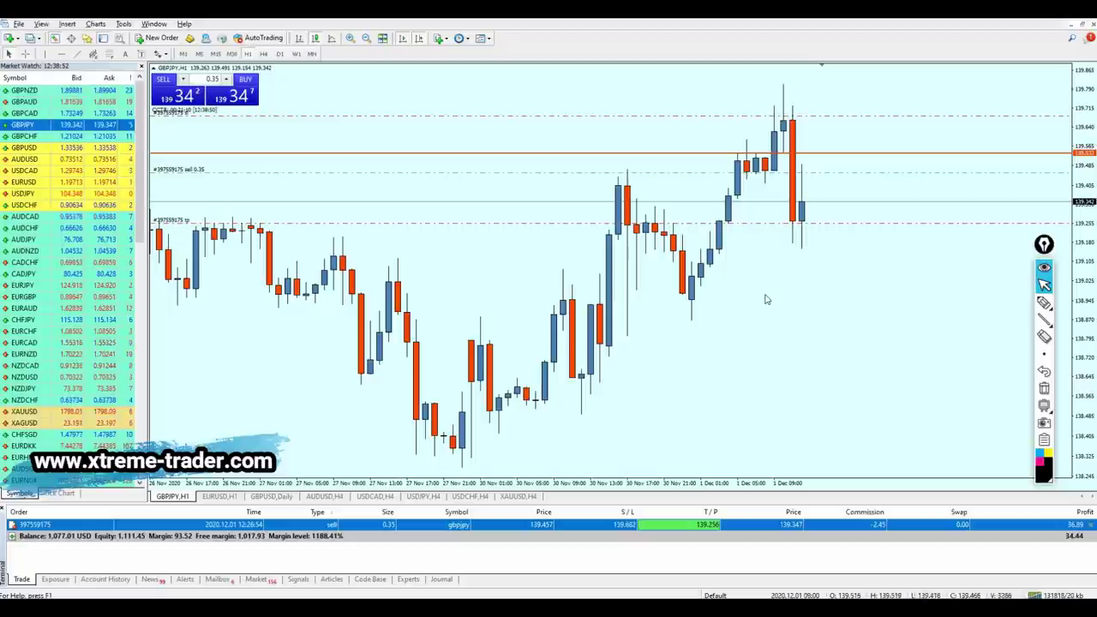
key("minus")
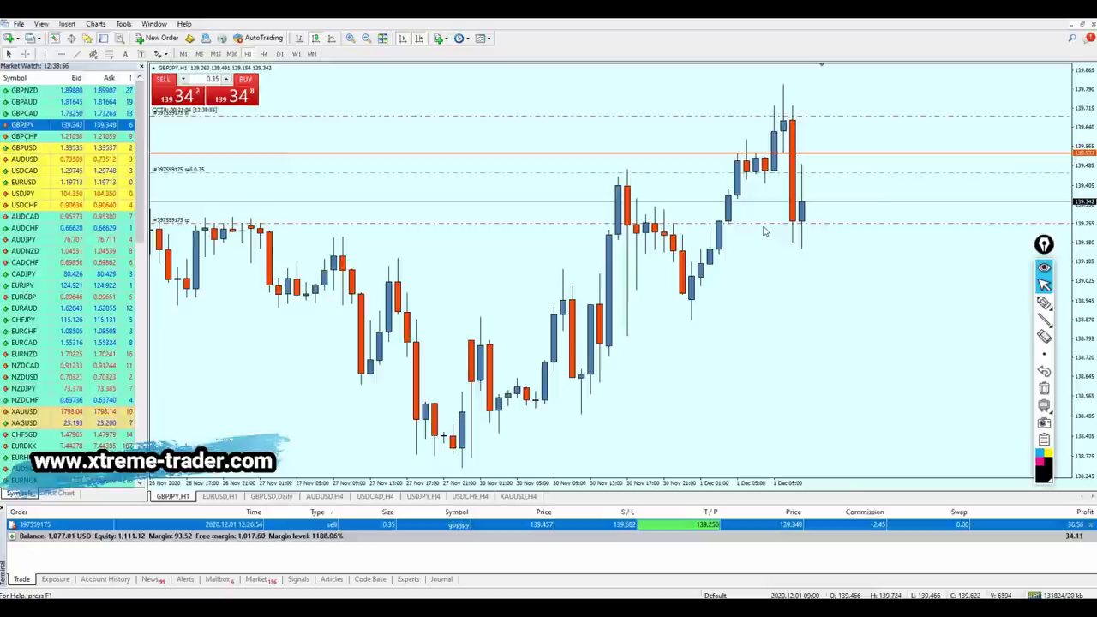
left_click(1043, 301)
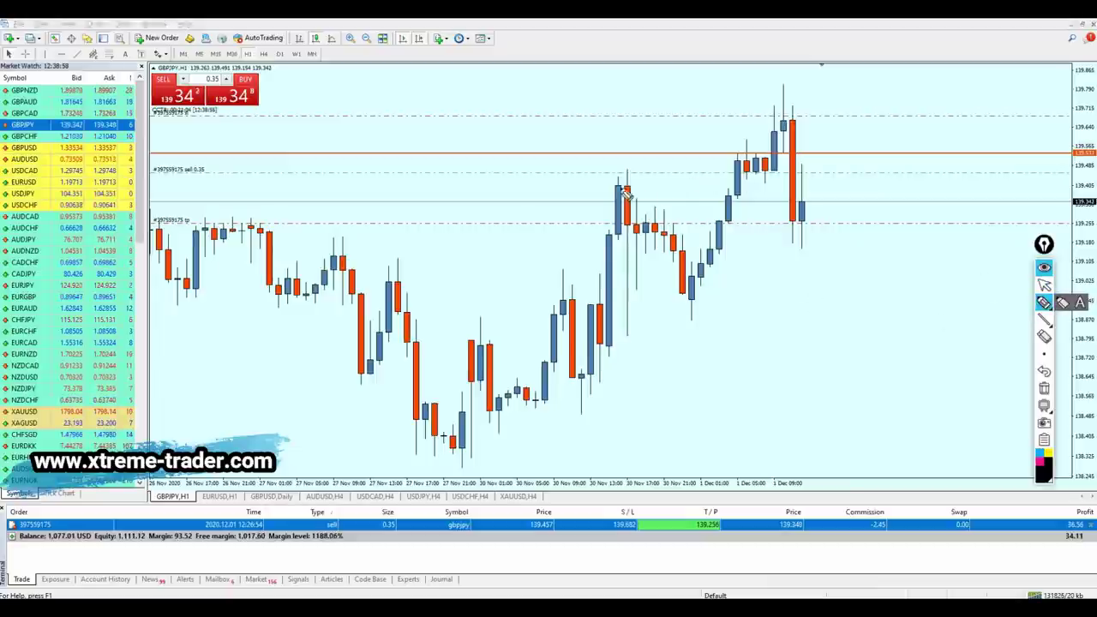
mouse_move(628, 193)
left_mouse_down()
mouse_move(642, 147)
mouse_move(616, 183)
left_mouse_up()
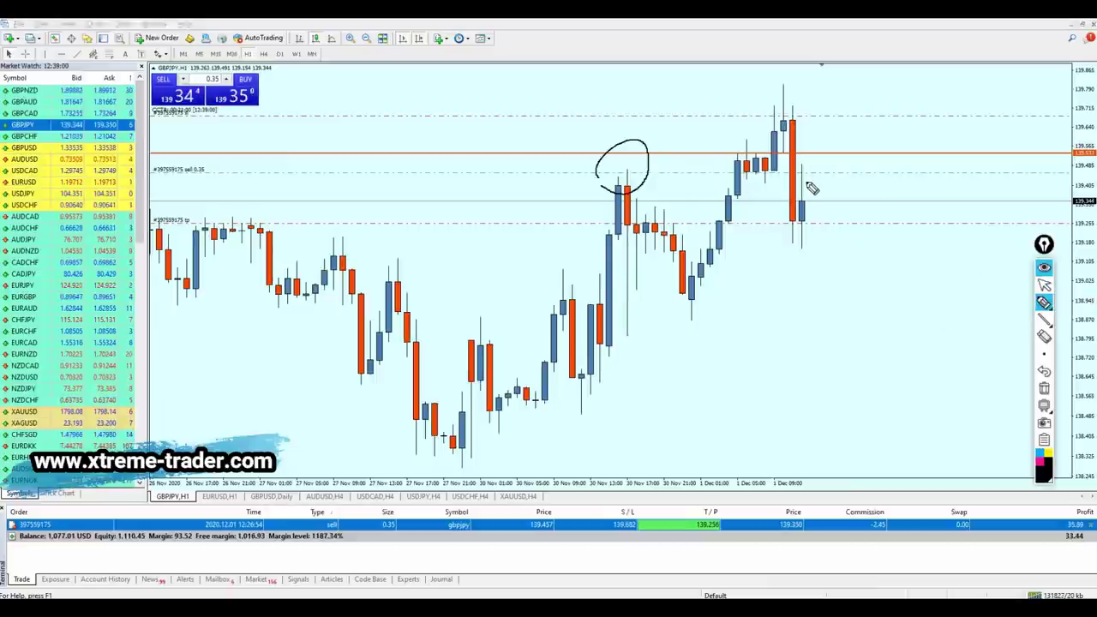
left_click_drag(730, 153, 807, 151)
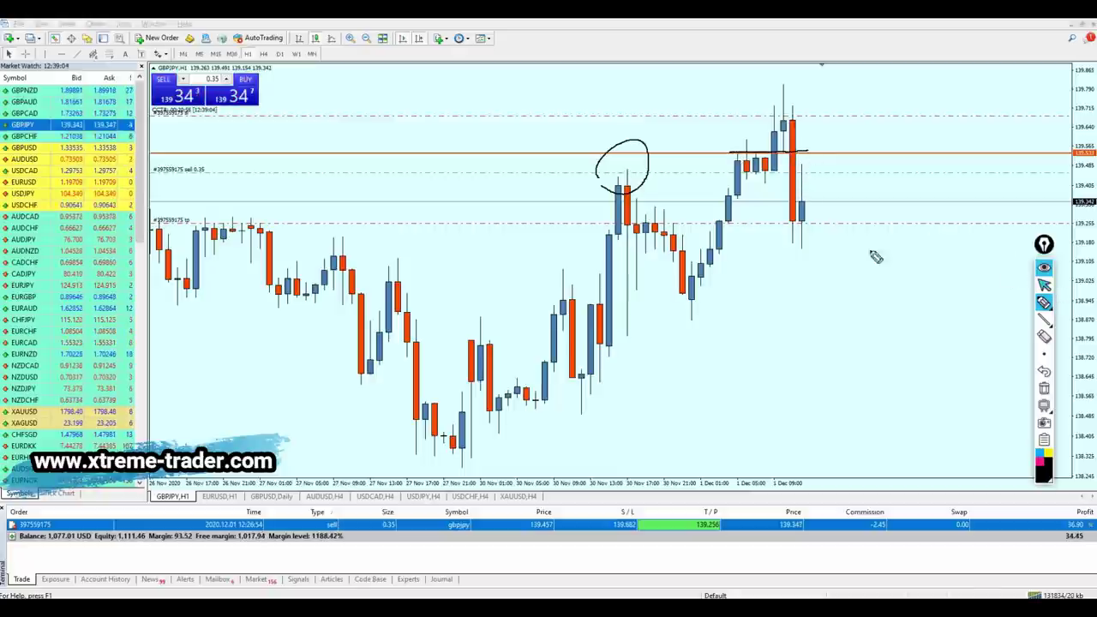
left_click_drag(599, 174, 850, 174)
left_click_drag(742, 152, 838, 150)
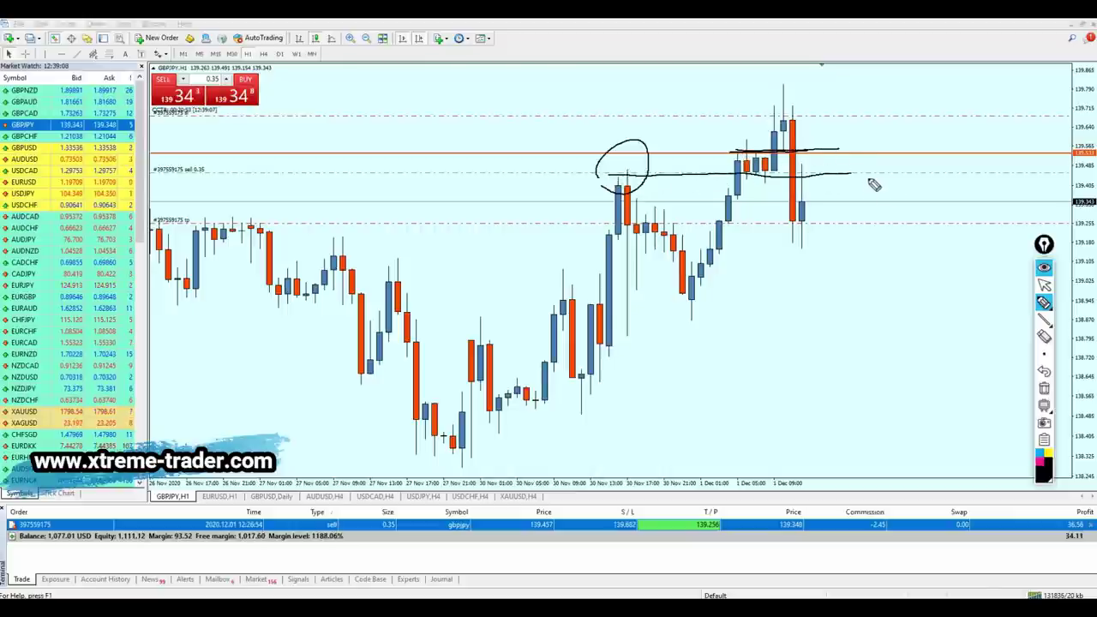
Step: Label the 30 November peak level A and the orange-line level B, and clear all the drawings
mouse_move(874, 197)
left_mouse_down()
mouse_move(867, 168)
mouse_move(869, 184)
mouse_move(878, 166)
mouse_move(891, 178)
left_mouse_up()
left_click(1044, 374)
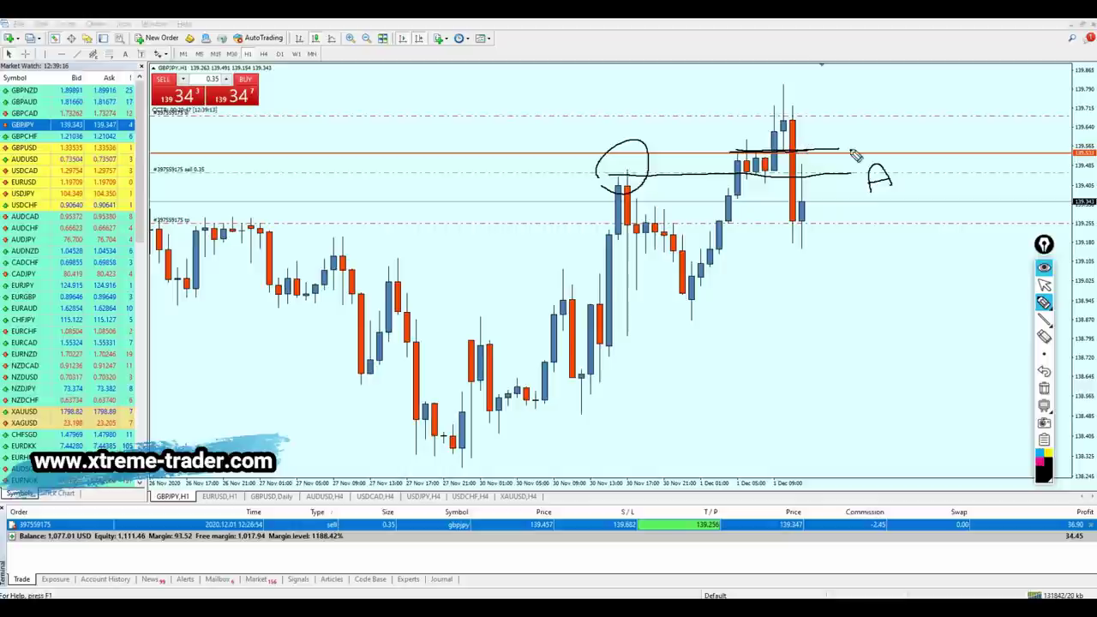
mouse_move(854, 153)
left_mouse_down()
mouse_move(844, 124)
mouse_move(870, 137)
mouse_move(853, 154)
left_mouse_up()
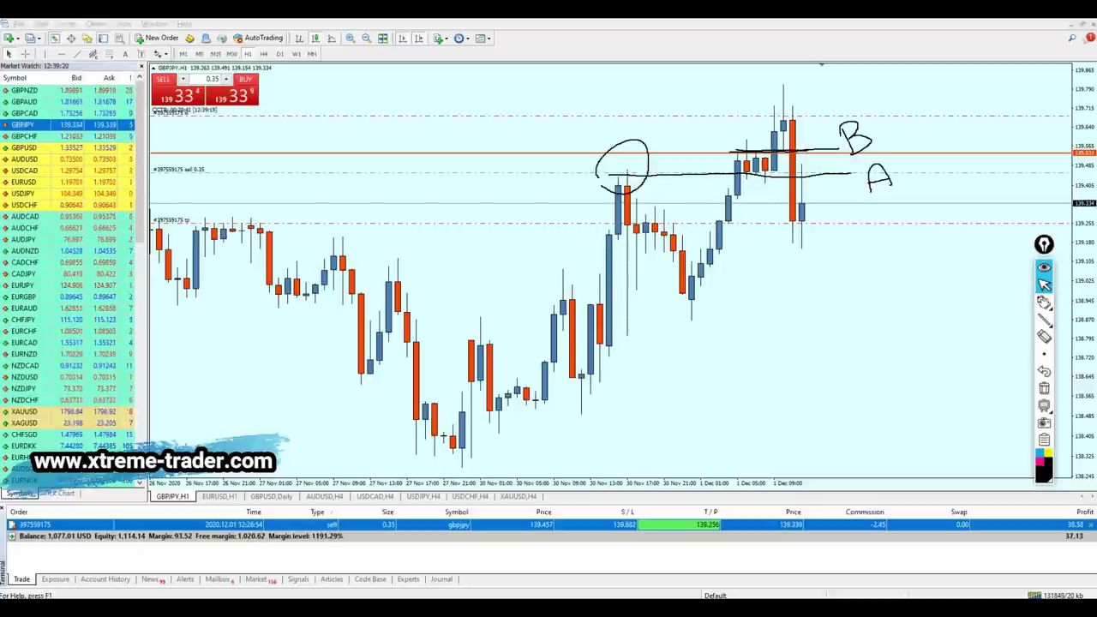
left_click(1044, 388)
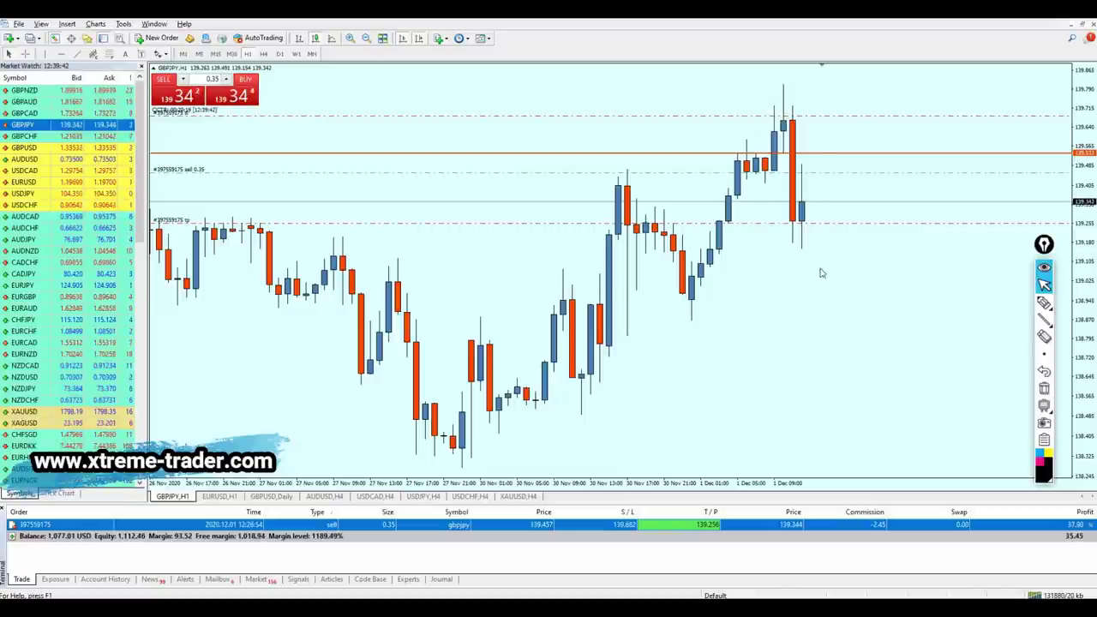
Step: Measure from the GBPJPY sell entry line down to the latest price, and close the 0.35-lot GBPJPY sell
middle_click(825, 174)
left_click_drag(824, 173, 809, 211)
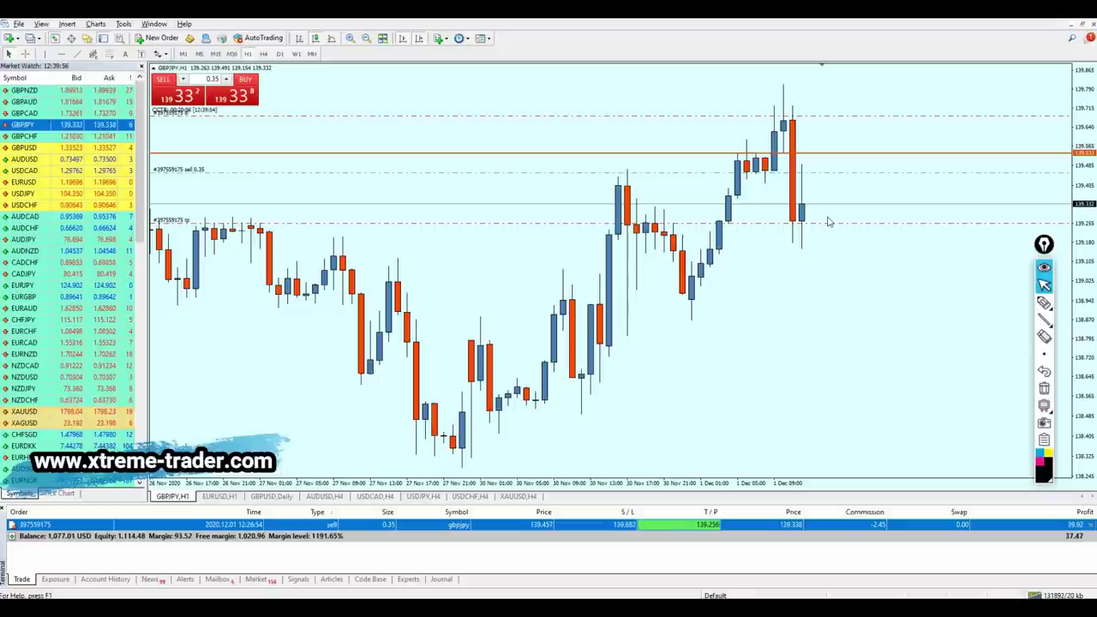
mouse_move(818, 230)
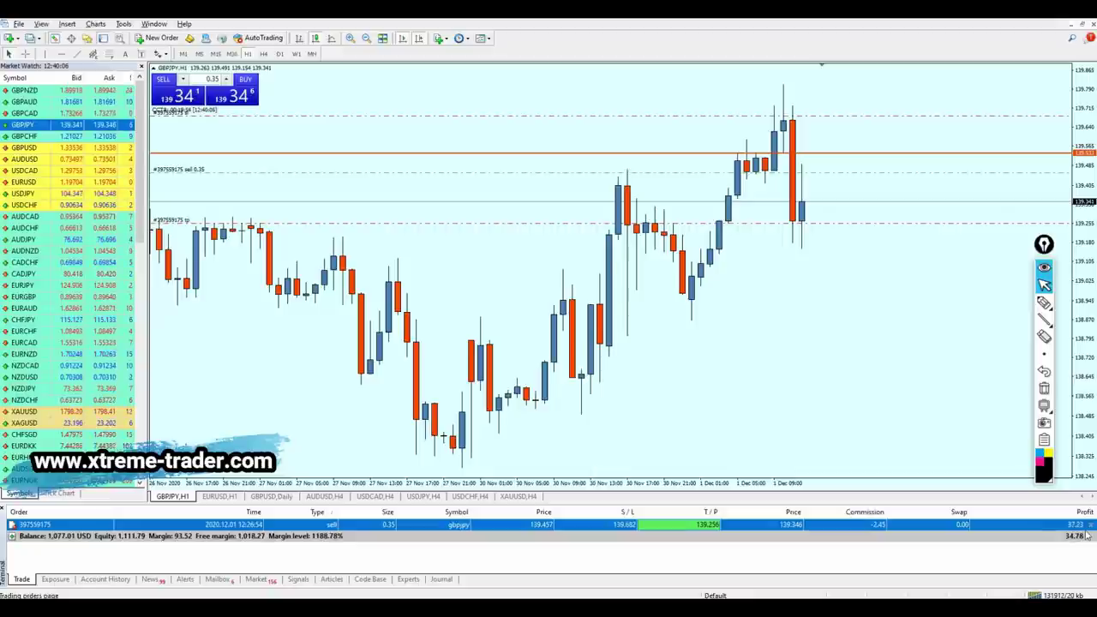
mouse_move(1067, 519)
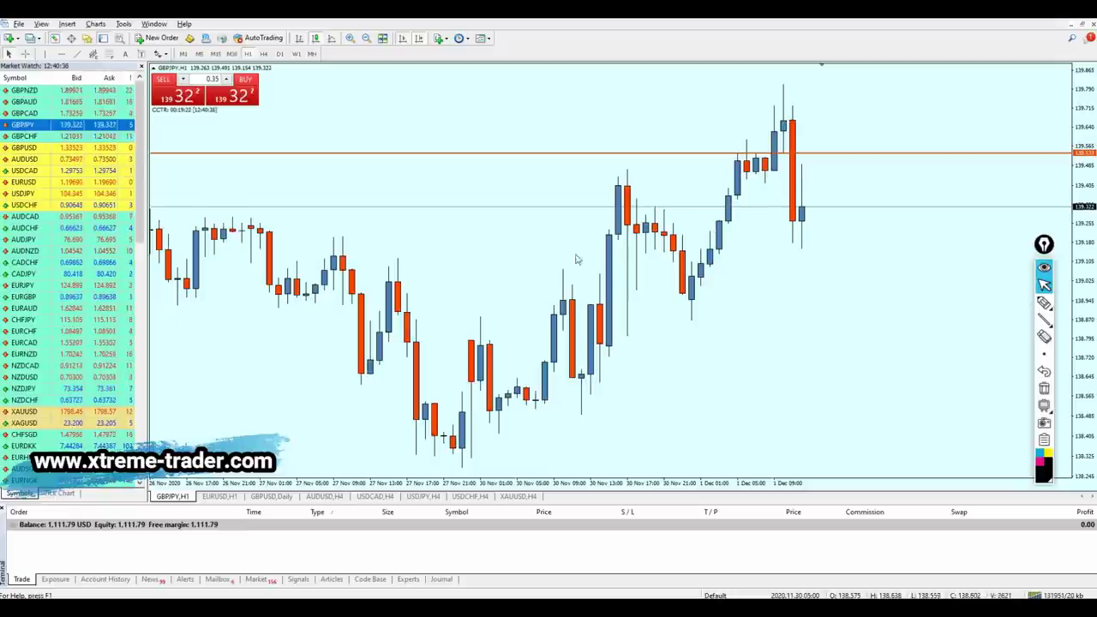
Step: Inspect the orange line at the 1 December consolidation with the crosshair, and reposition the drawing toolbar
middle_click(729, 181)
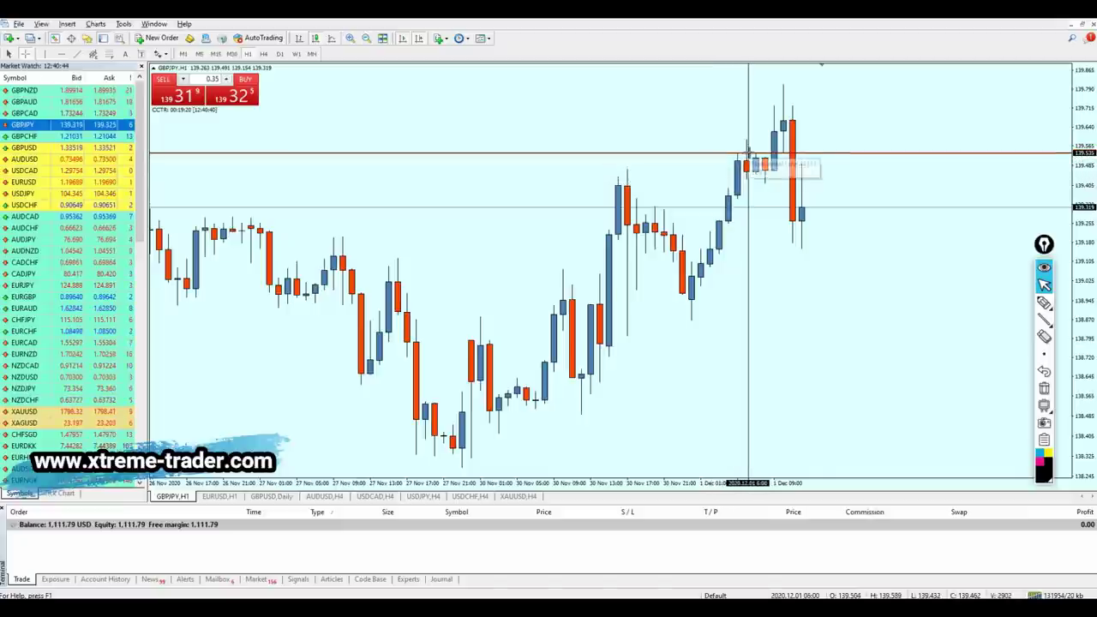
middle_click(748, 152)
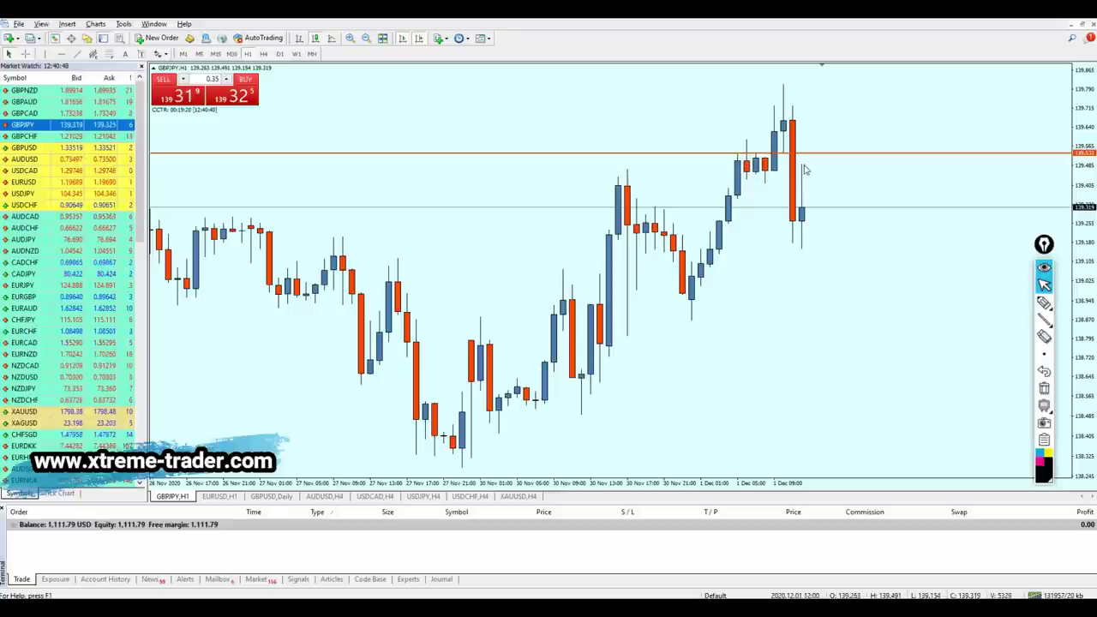
mouse_move(1041, 244)
left_mouse_down()
mouse_move(1024, 215)
mouse_move(1040, 234)
mouse_move(1029, 232)
left_mouse_up()
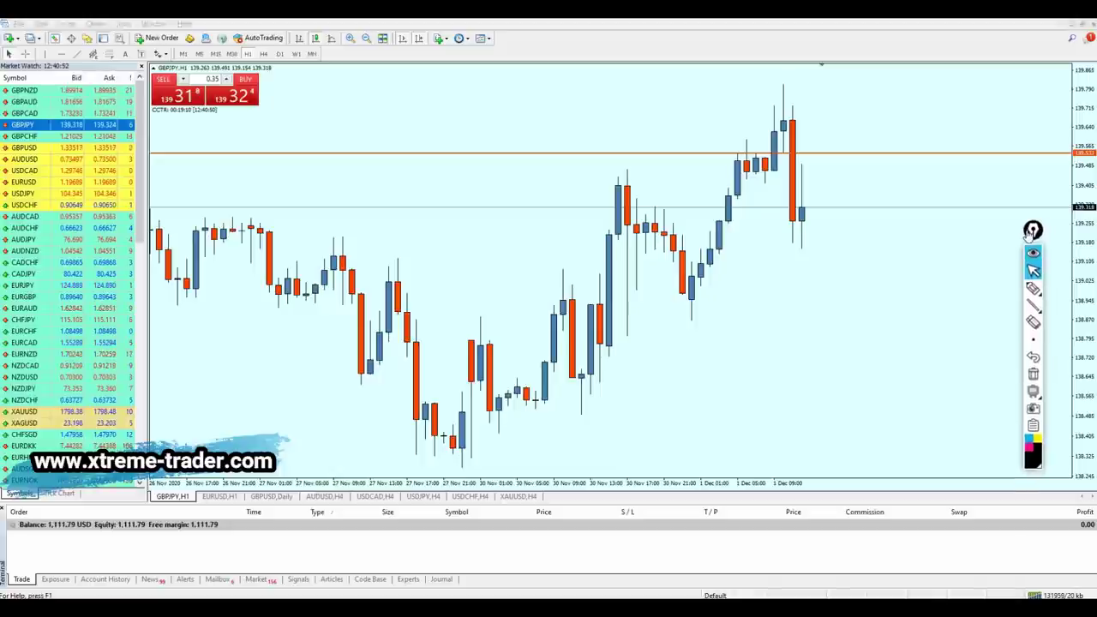